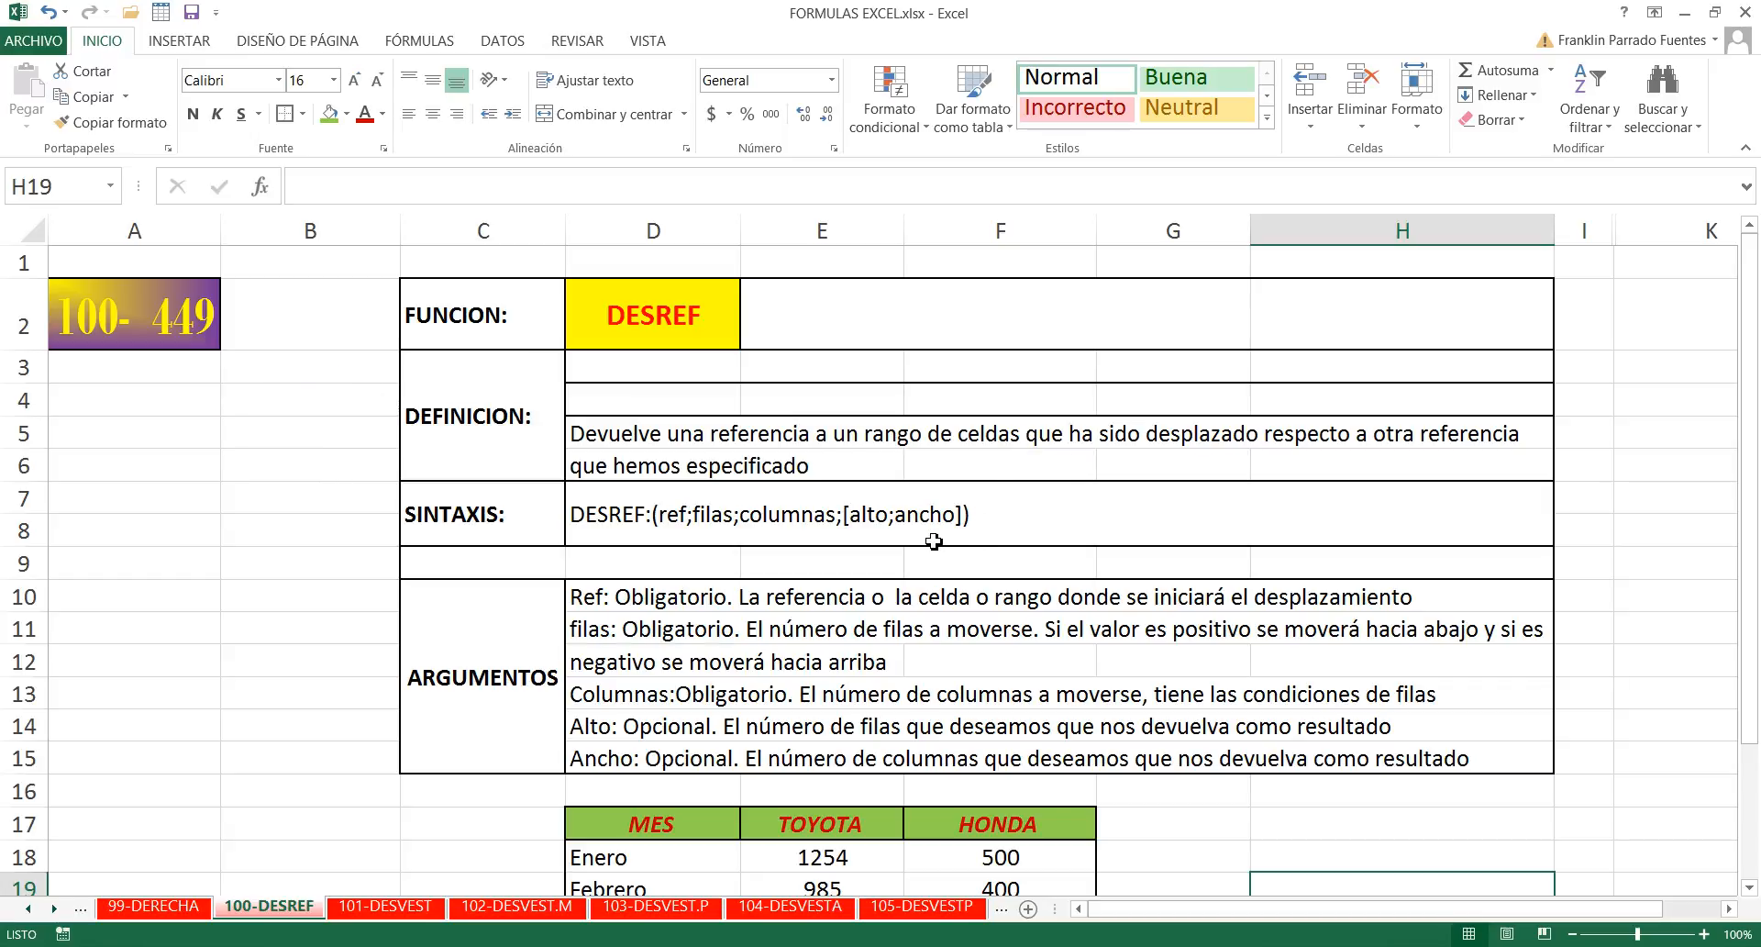
# - Examine the DESREF argument descriptions and the MES, TOYOTA and HONDA table with its monthly values from Enero to Mayo
pyautogui.scroll(-1, 934, 541)
pyautogui.scroll(-2, 934, 540)
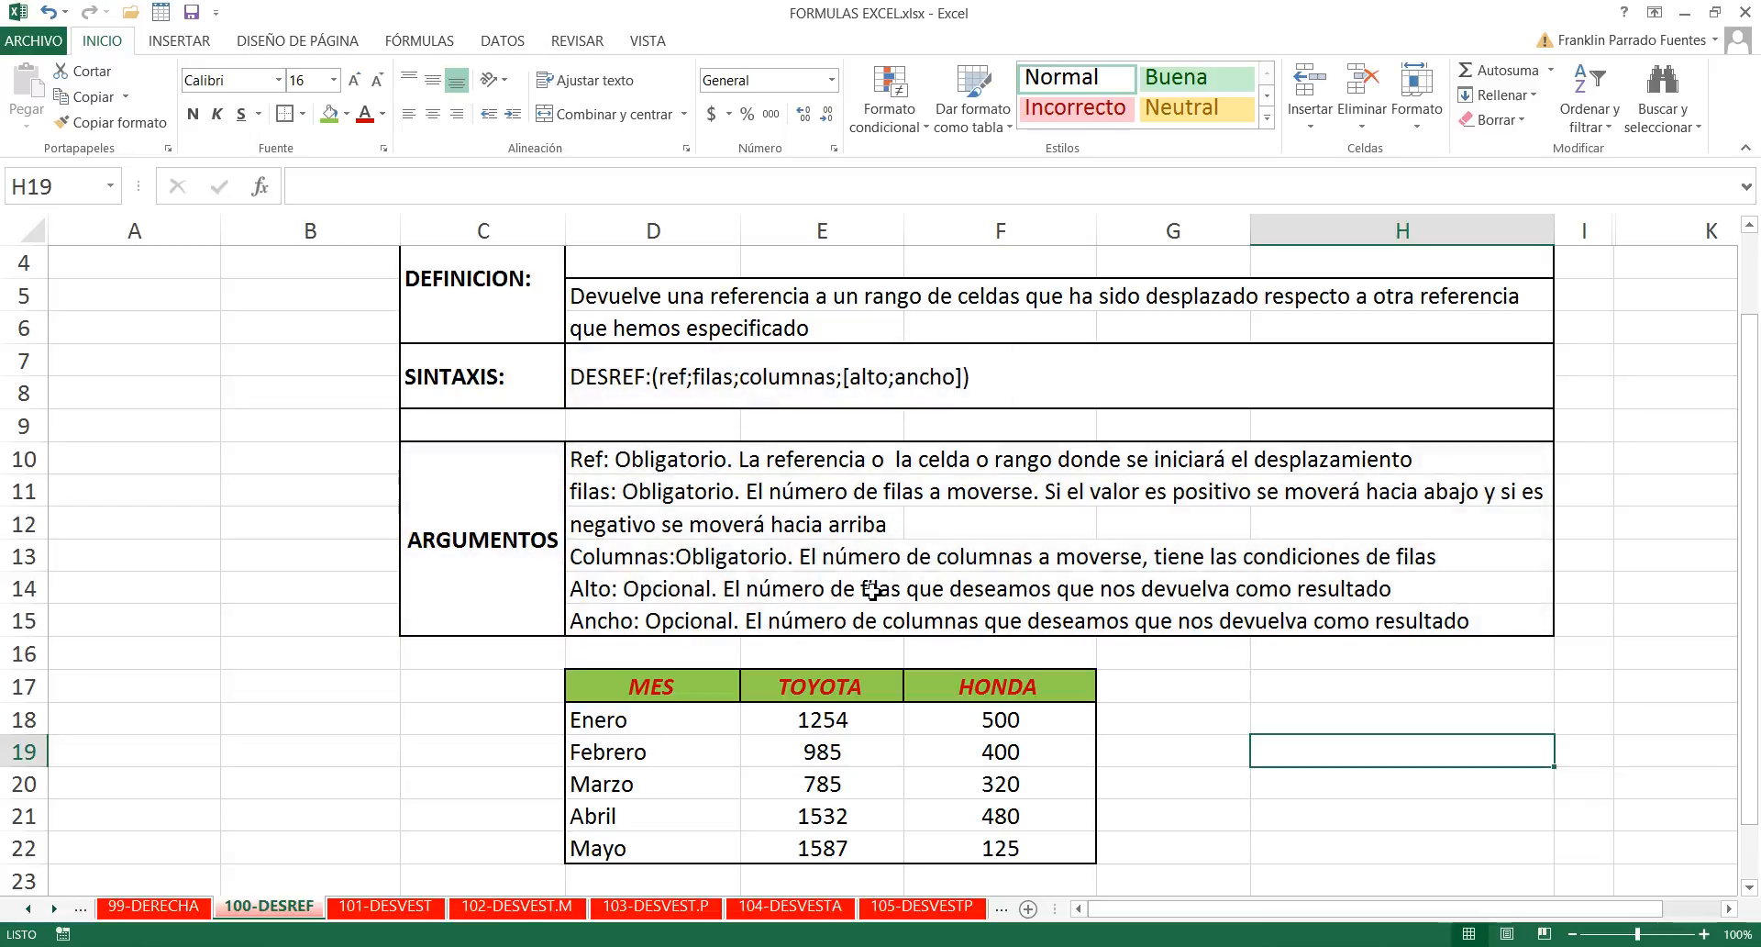
pyautogui.click(1174, 720)
pyautogui.scroll(-2, 1168, 734)
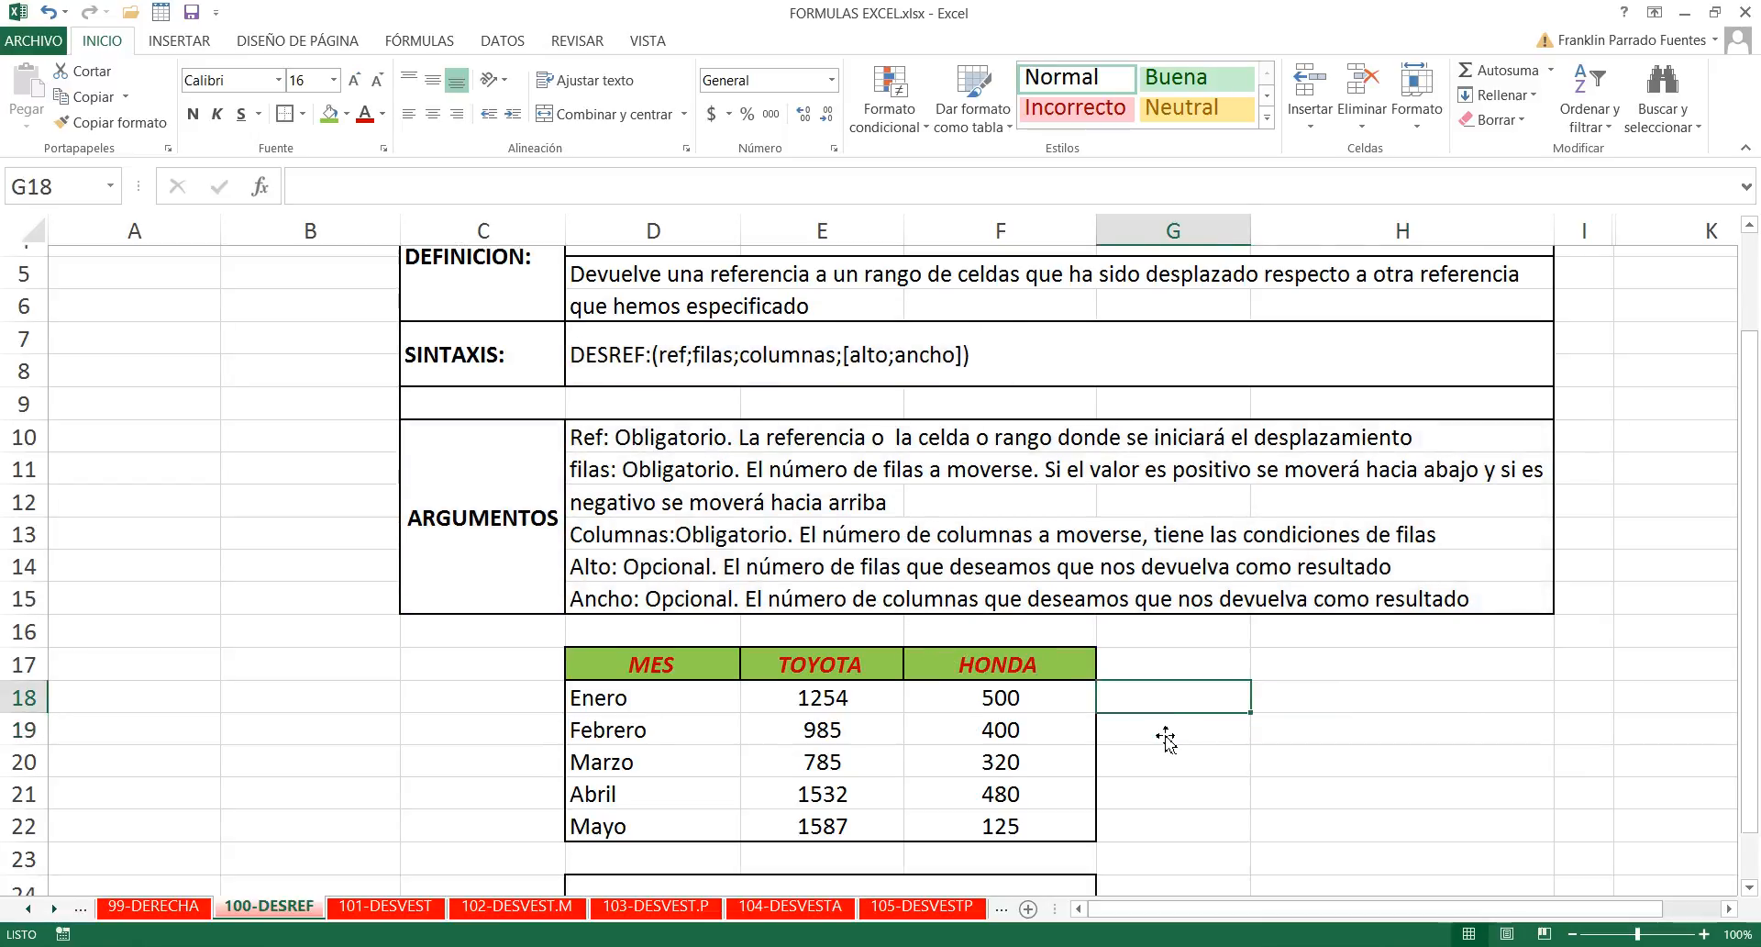
pyautogui.click(816, 719)
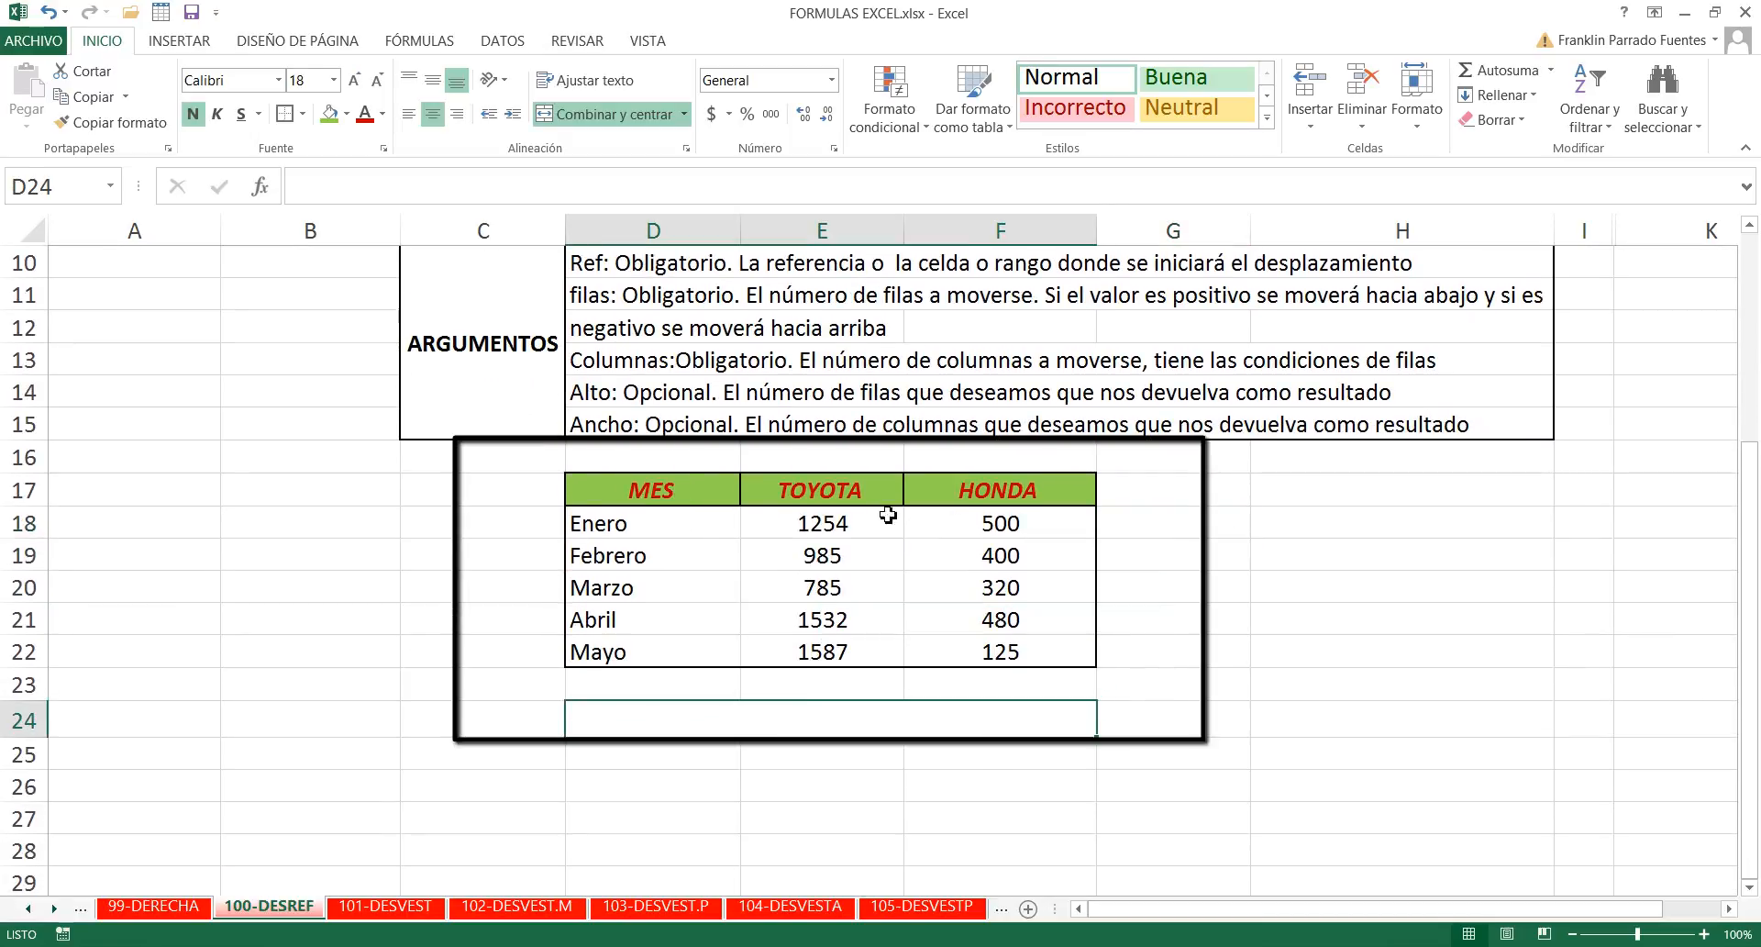
pyautogui.click(691, 488)
pyautogui.moveTo(691, 488); pyautogui.dragTo(684, 653)
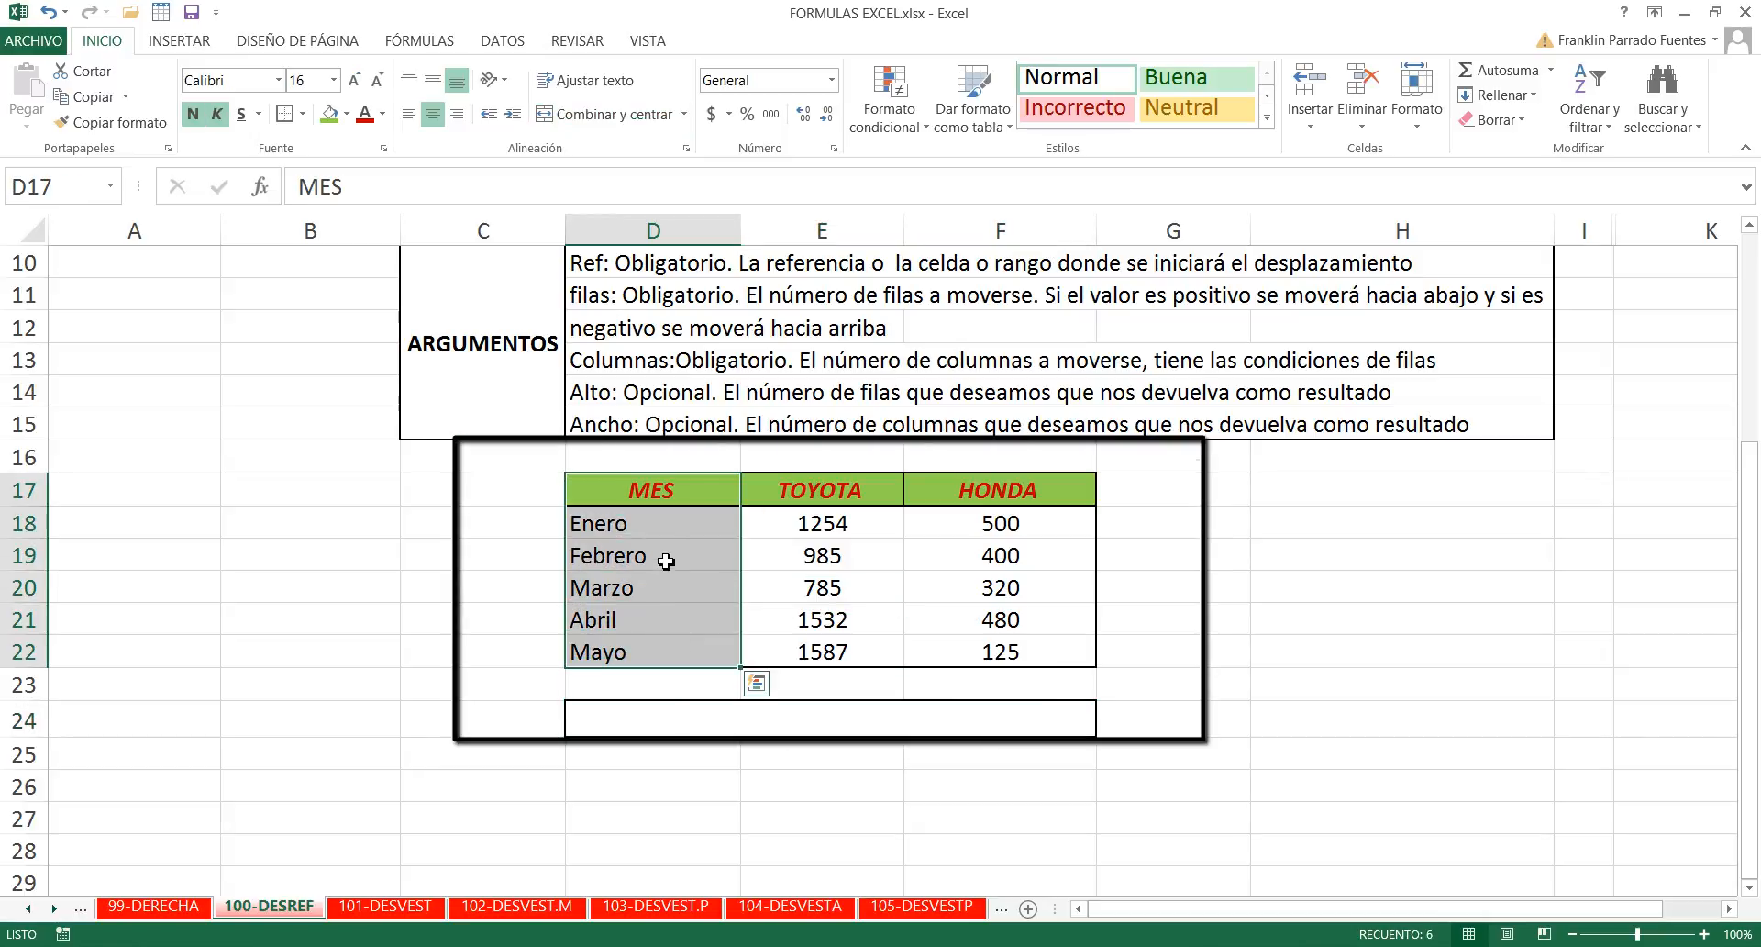
pyautogui.click(659, 529)
pyautogui.click(668, 556)
pyautogui.click(656, 588)
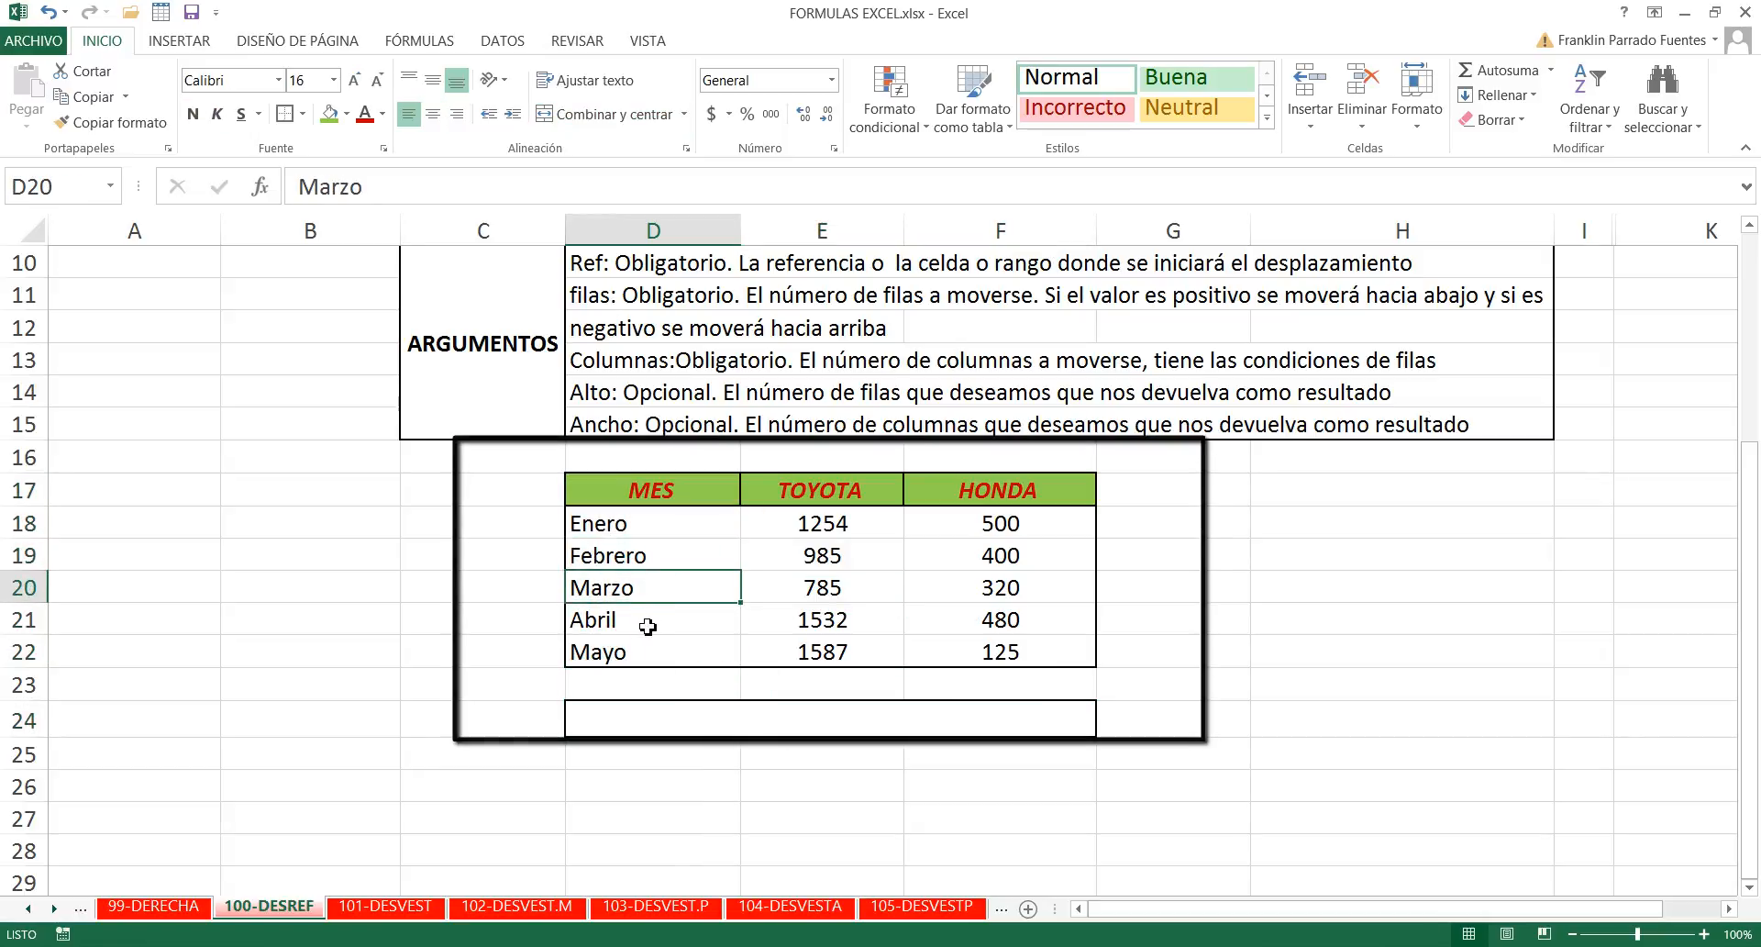
pyautogui.click(648, 621)
pyautogui.click(645, 653)
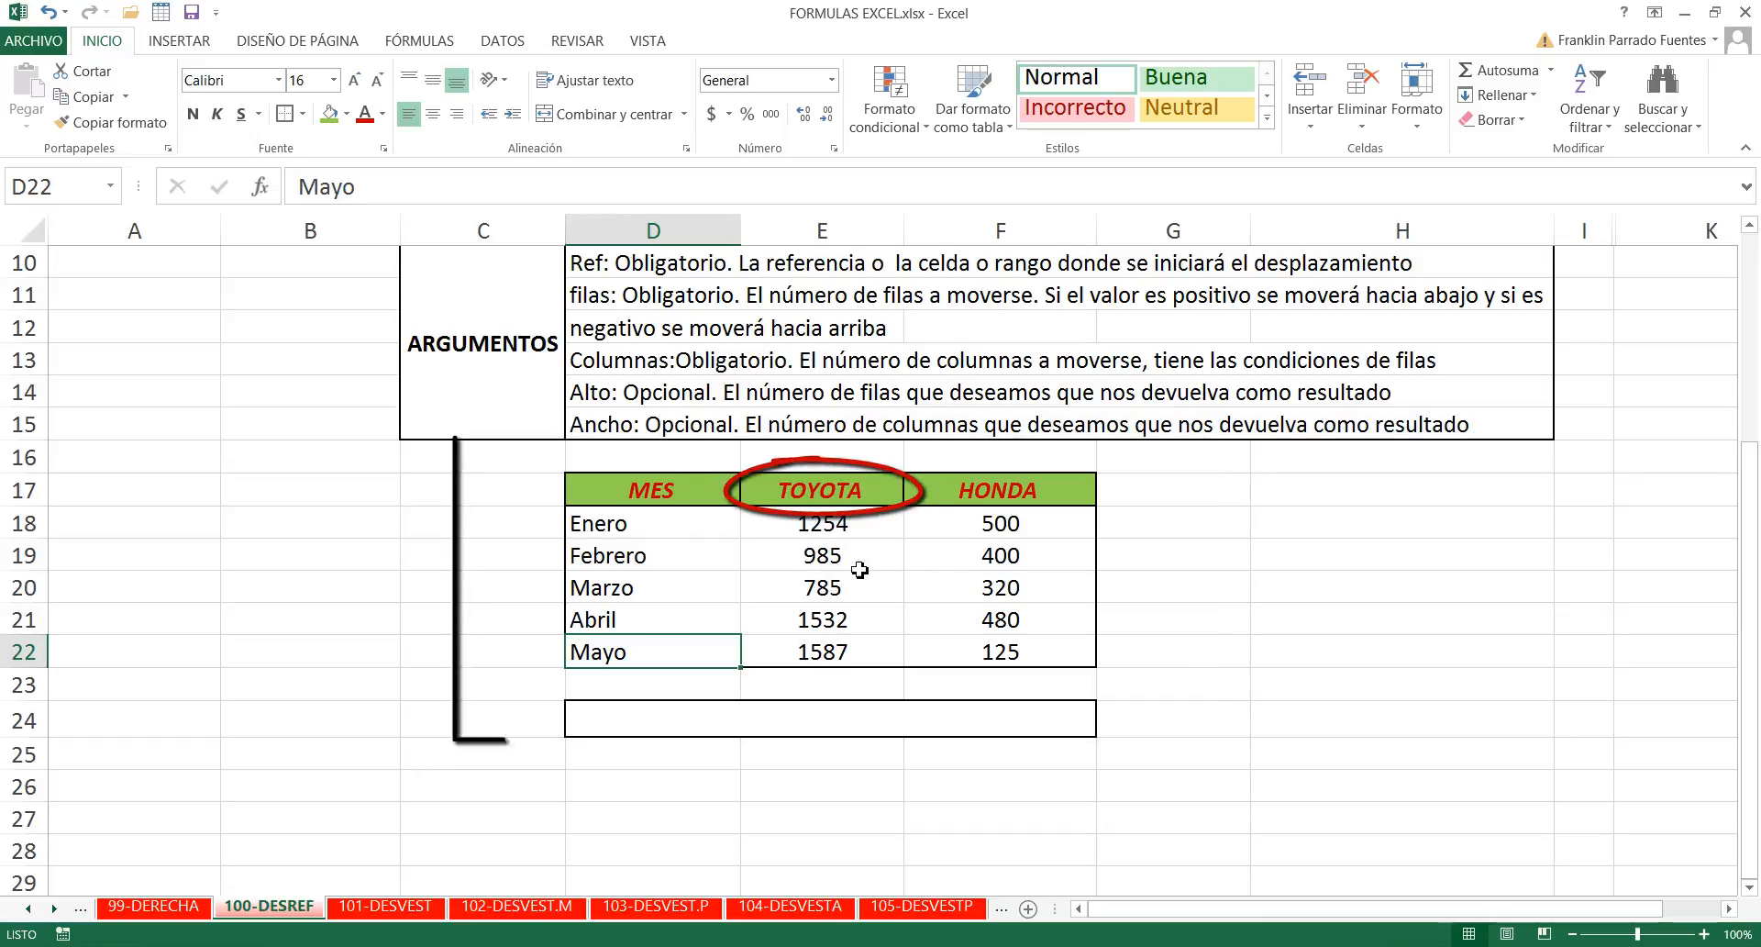
pyautogui.click(868, 524)
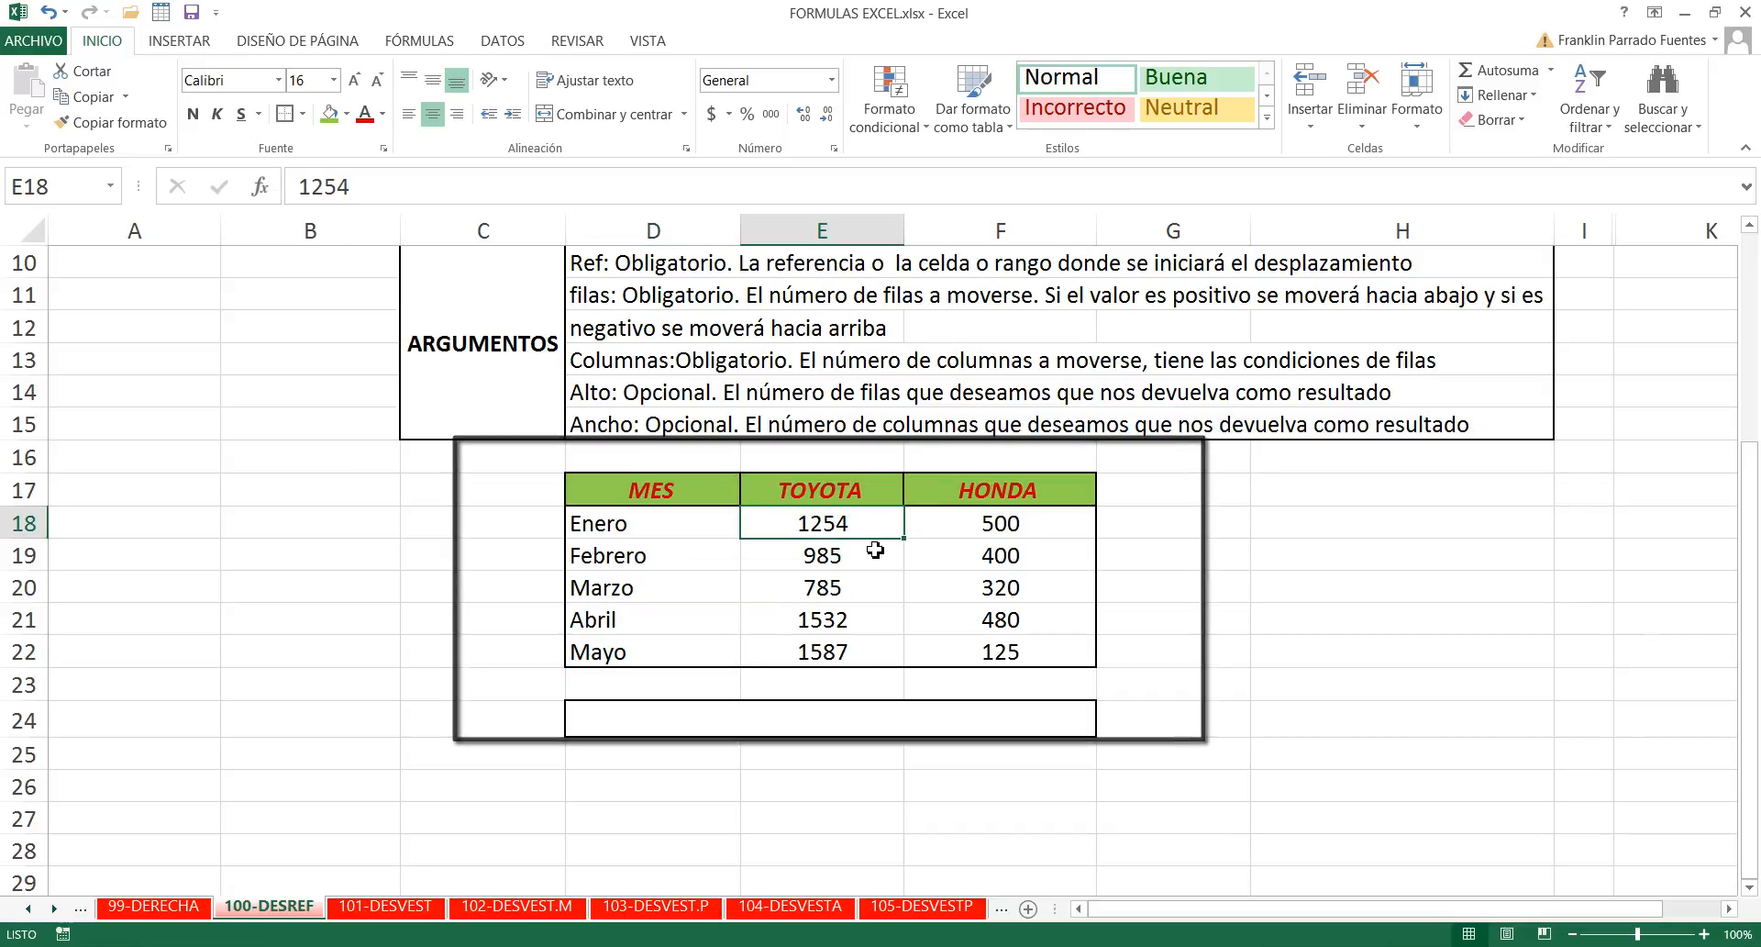
pyautogui.click(857, 560)
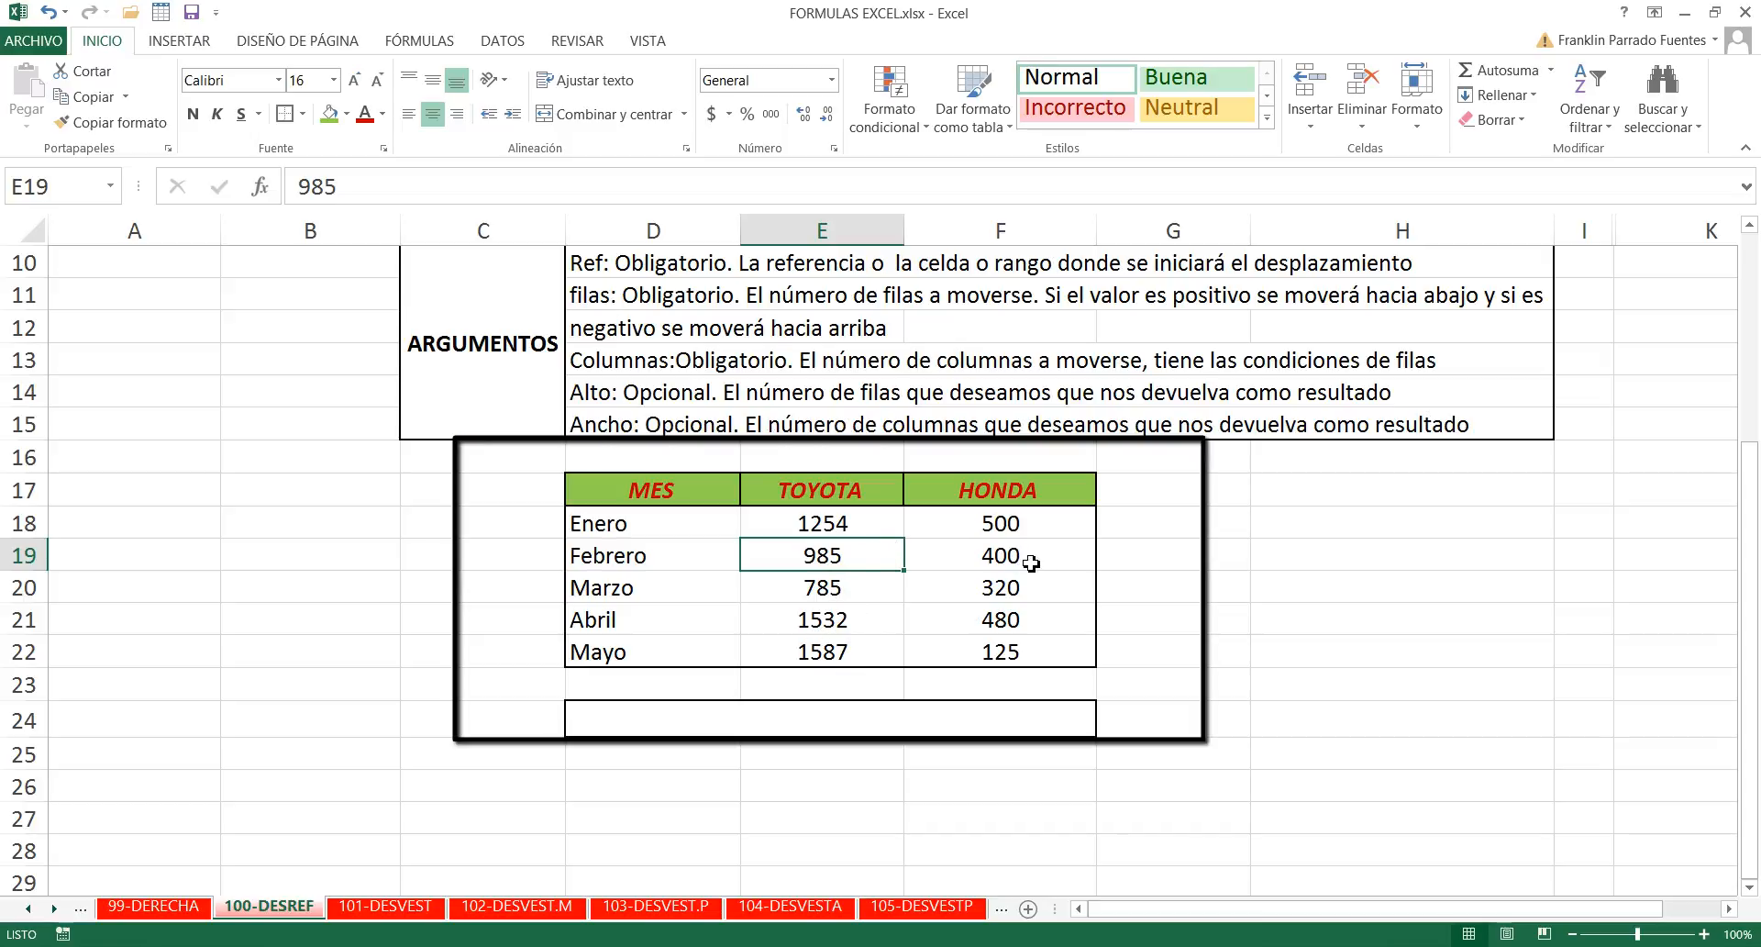
pyautogui.click(1032, 489)
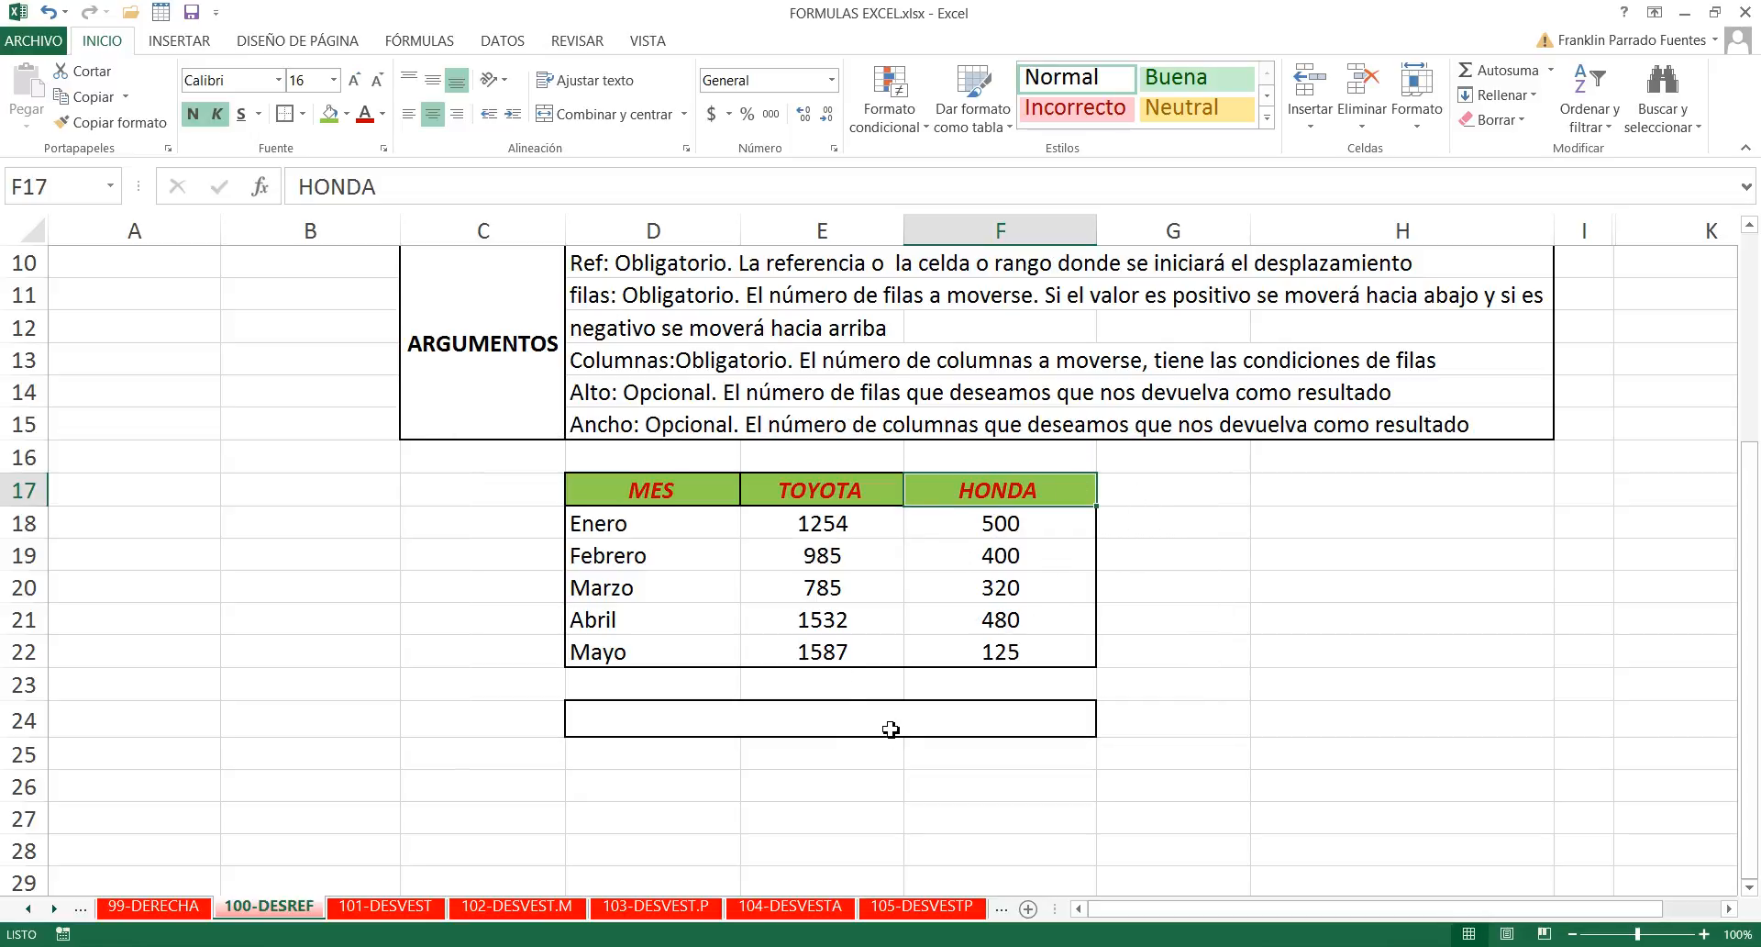
# - Enter =DESREF(D17;5;2) in merged cell D24 below the table, using the MES header as the reference
pyautogui.scroll(1, 891, 729)
pyautogui.click(939, 825)
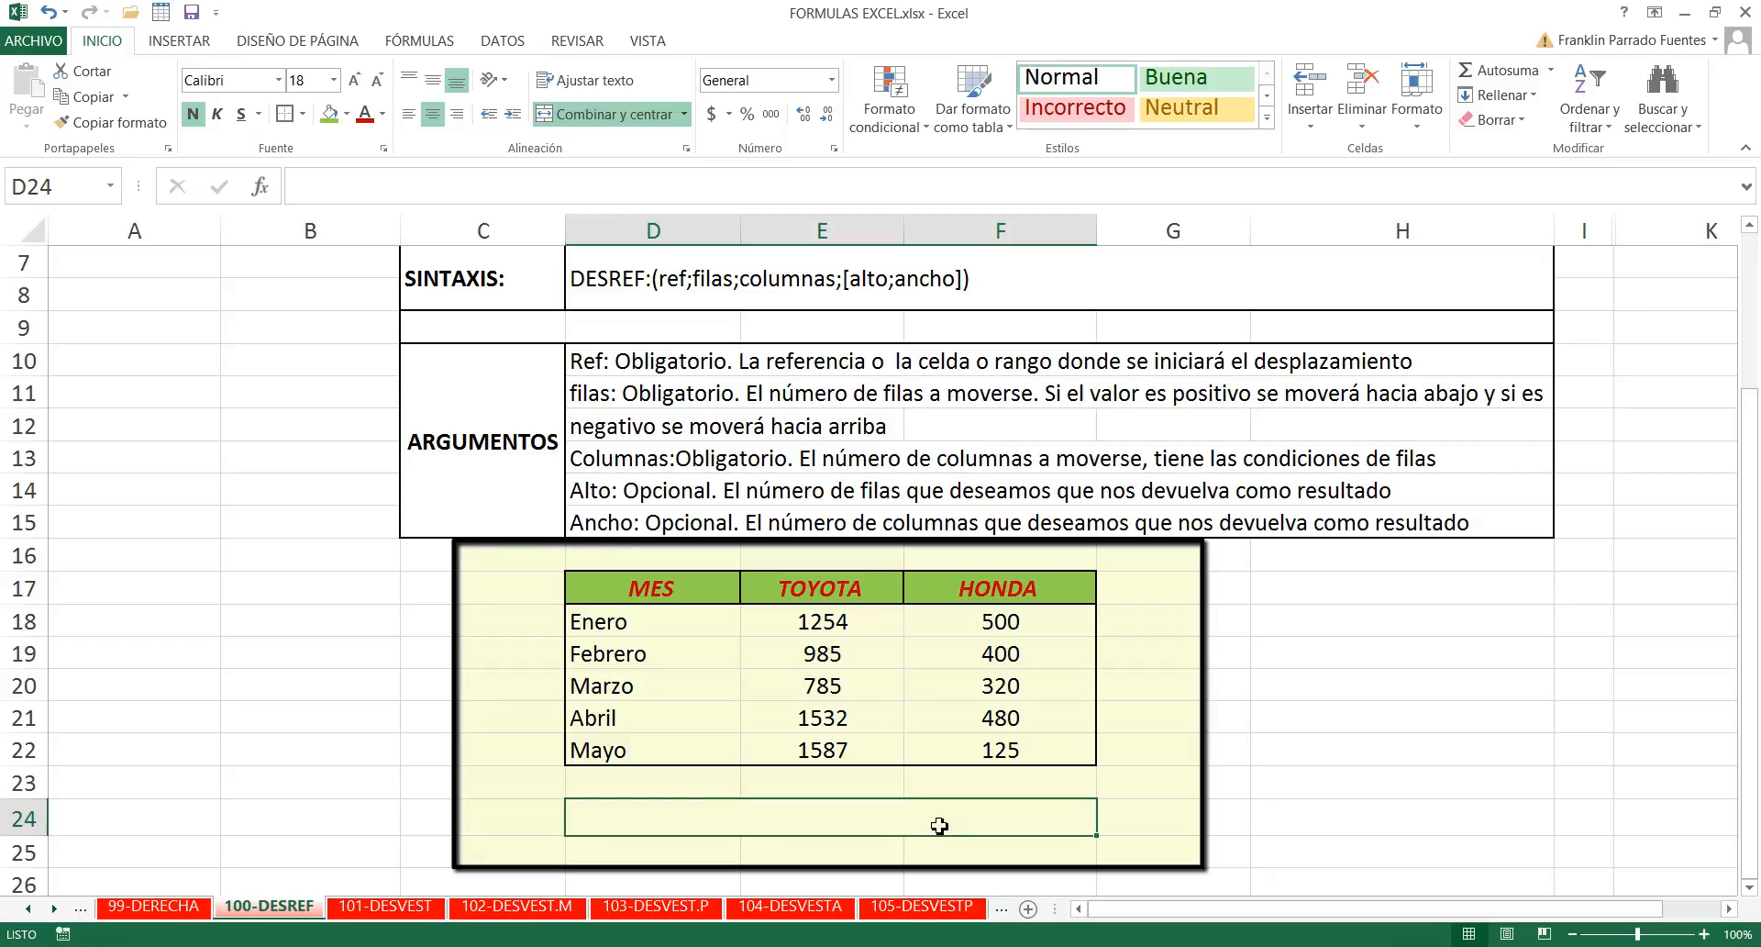
pyautogui.write('=desref')
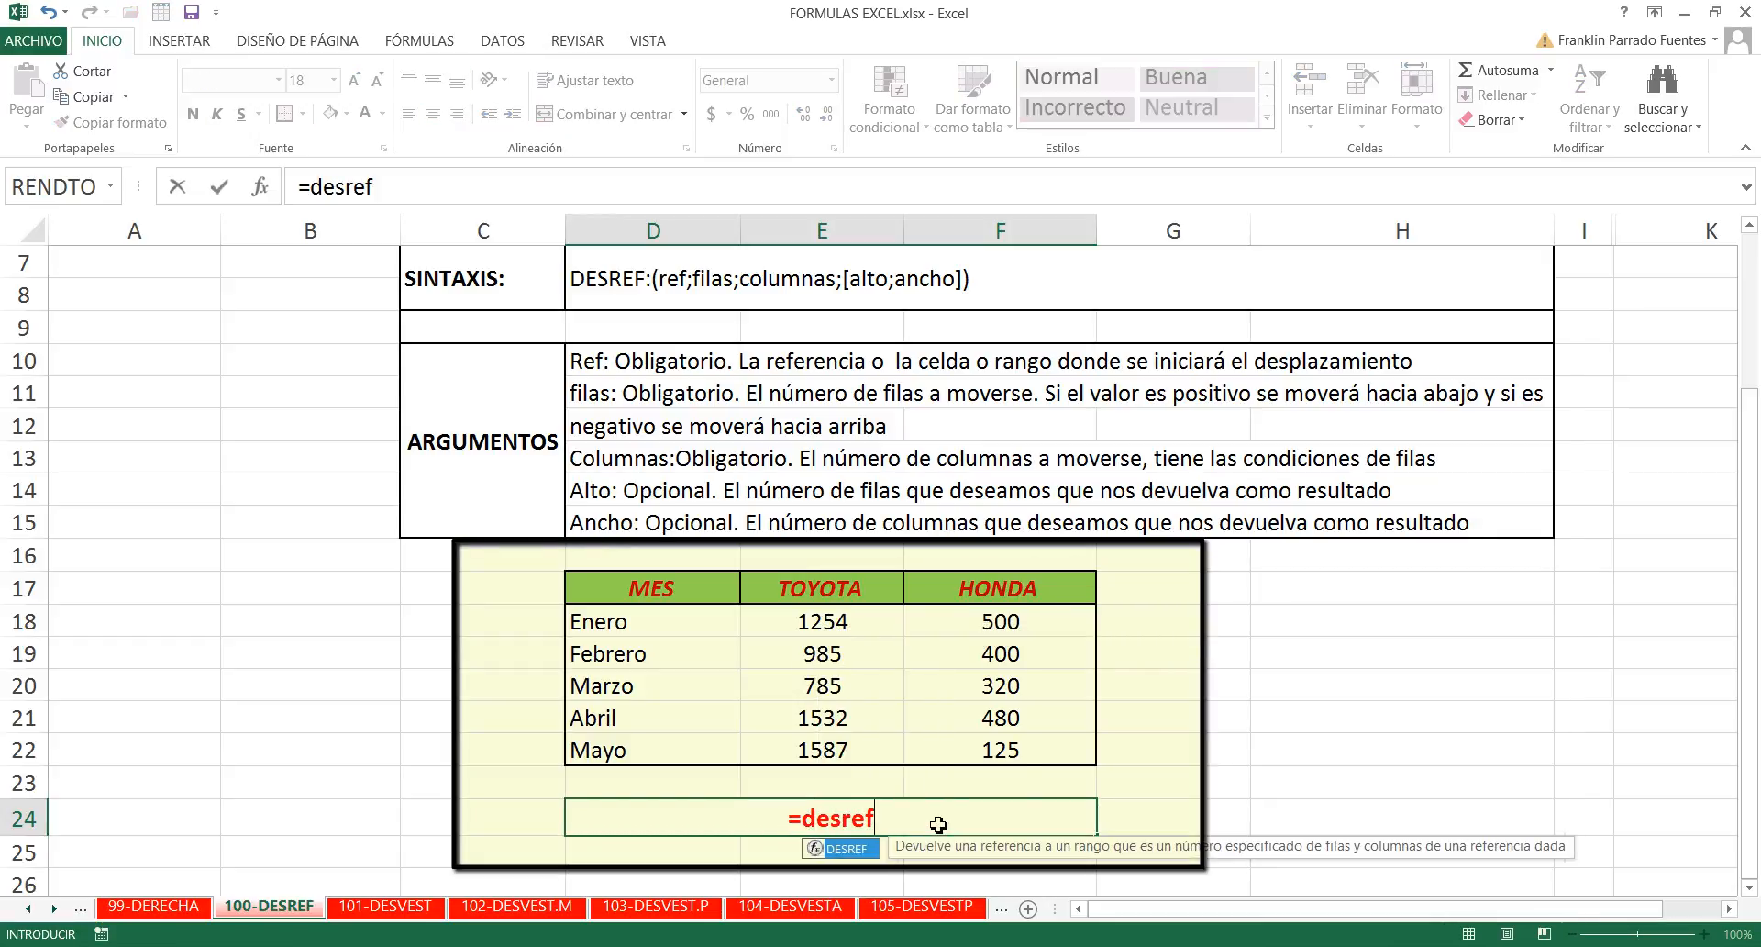
pyautogui.press('Tab')
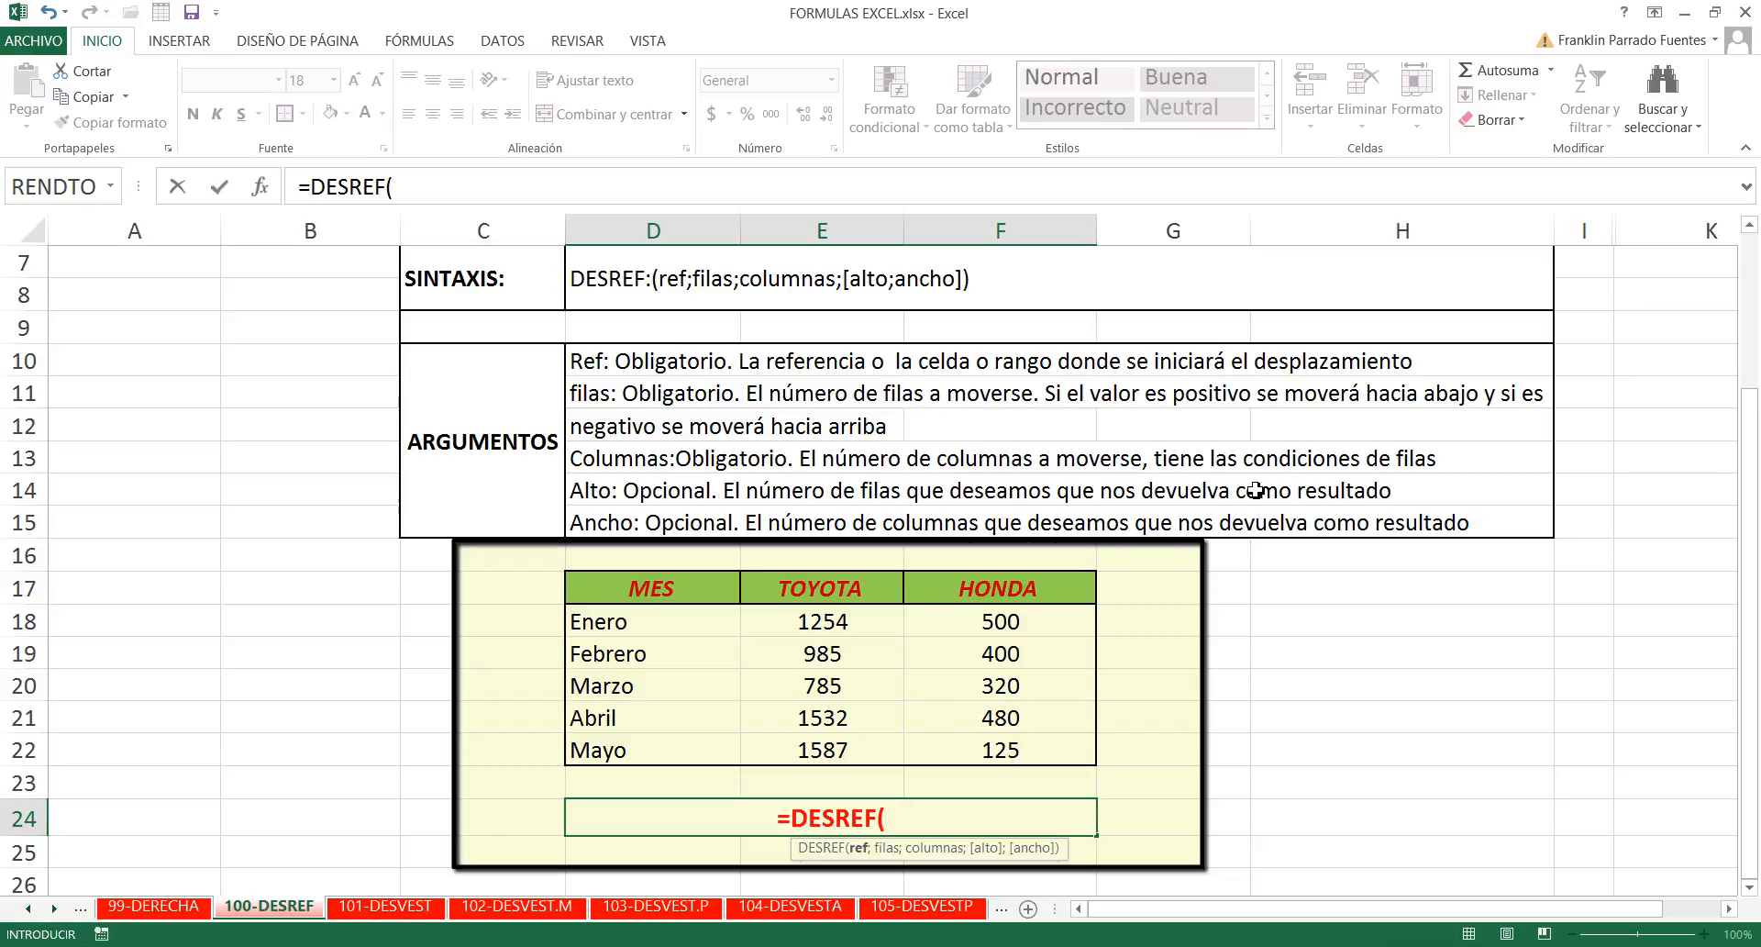
pyautogui.click(655, 595)
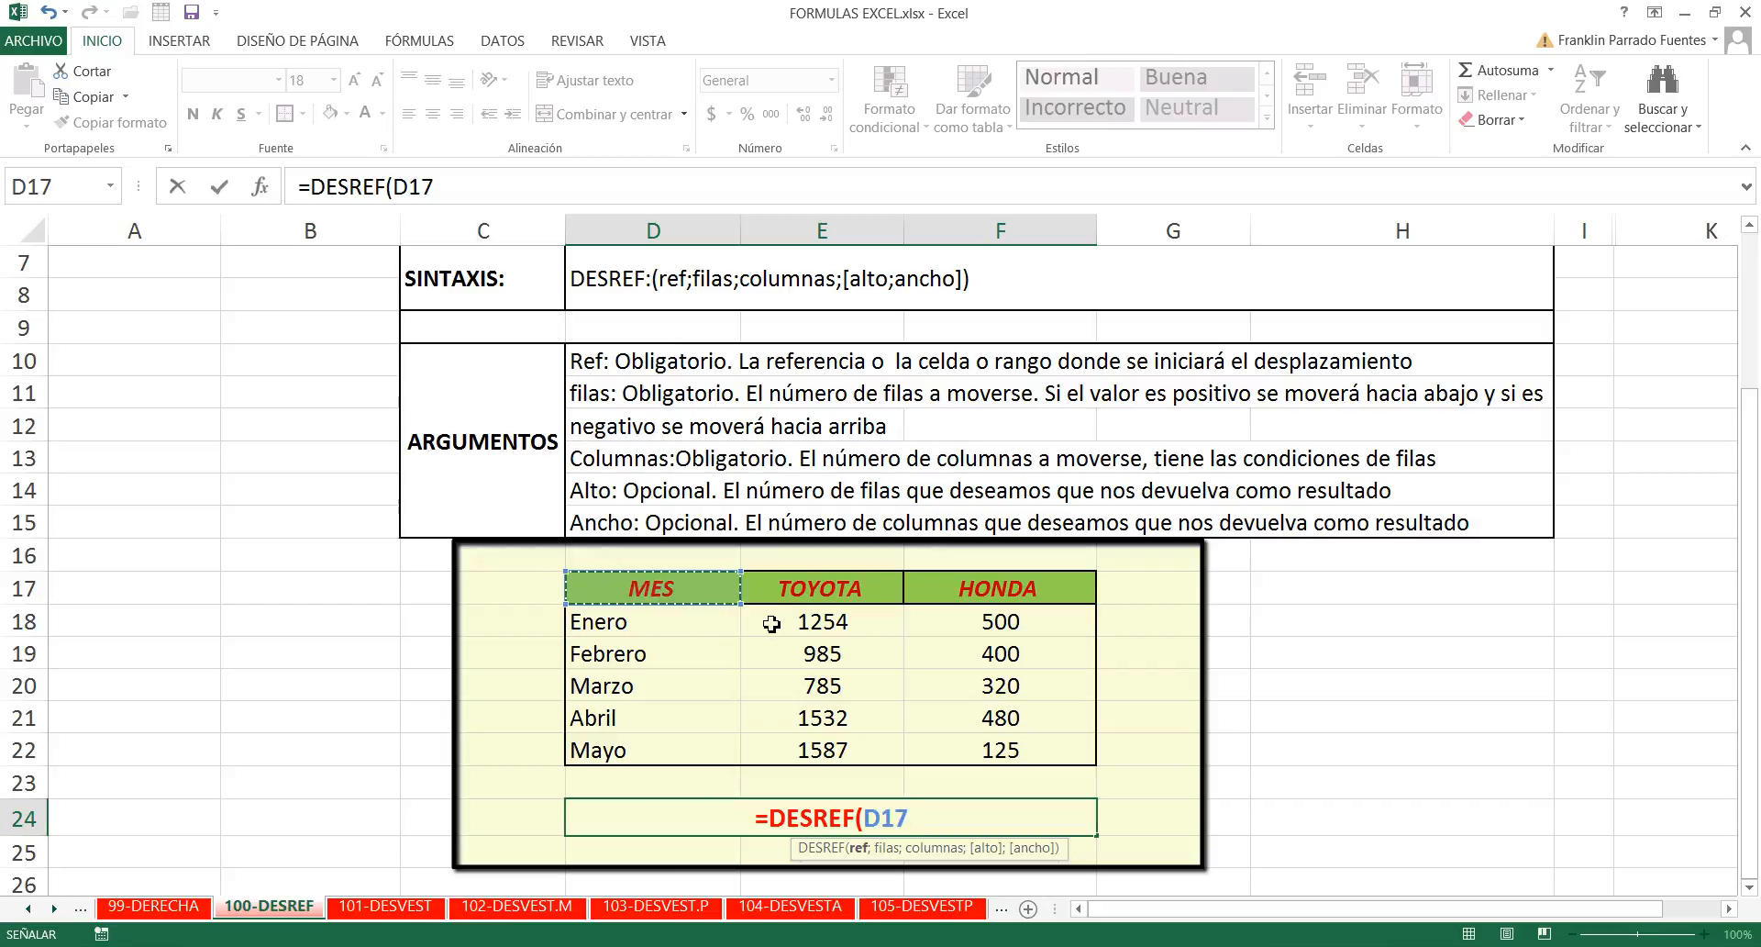
pyautogui.write(';')
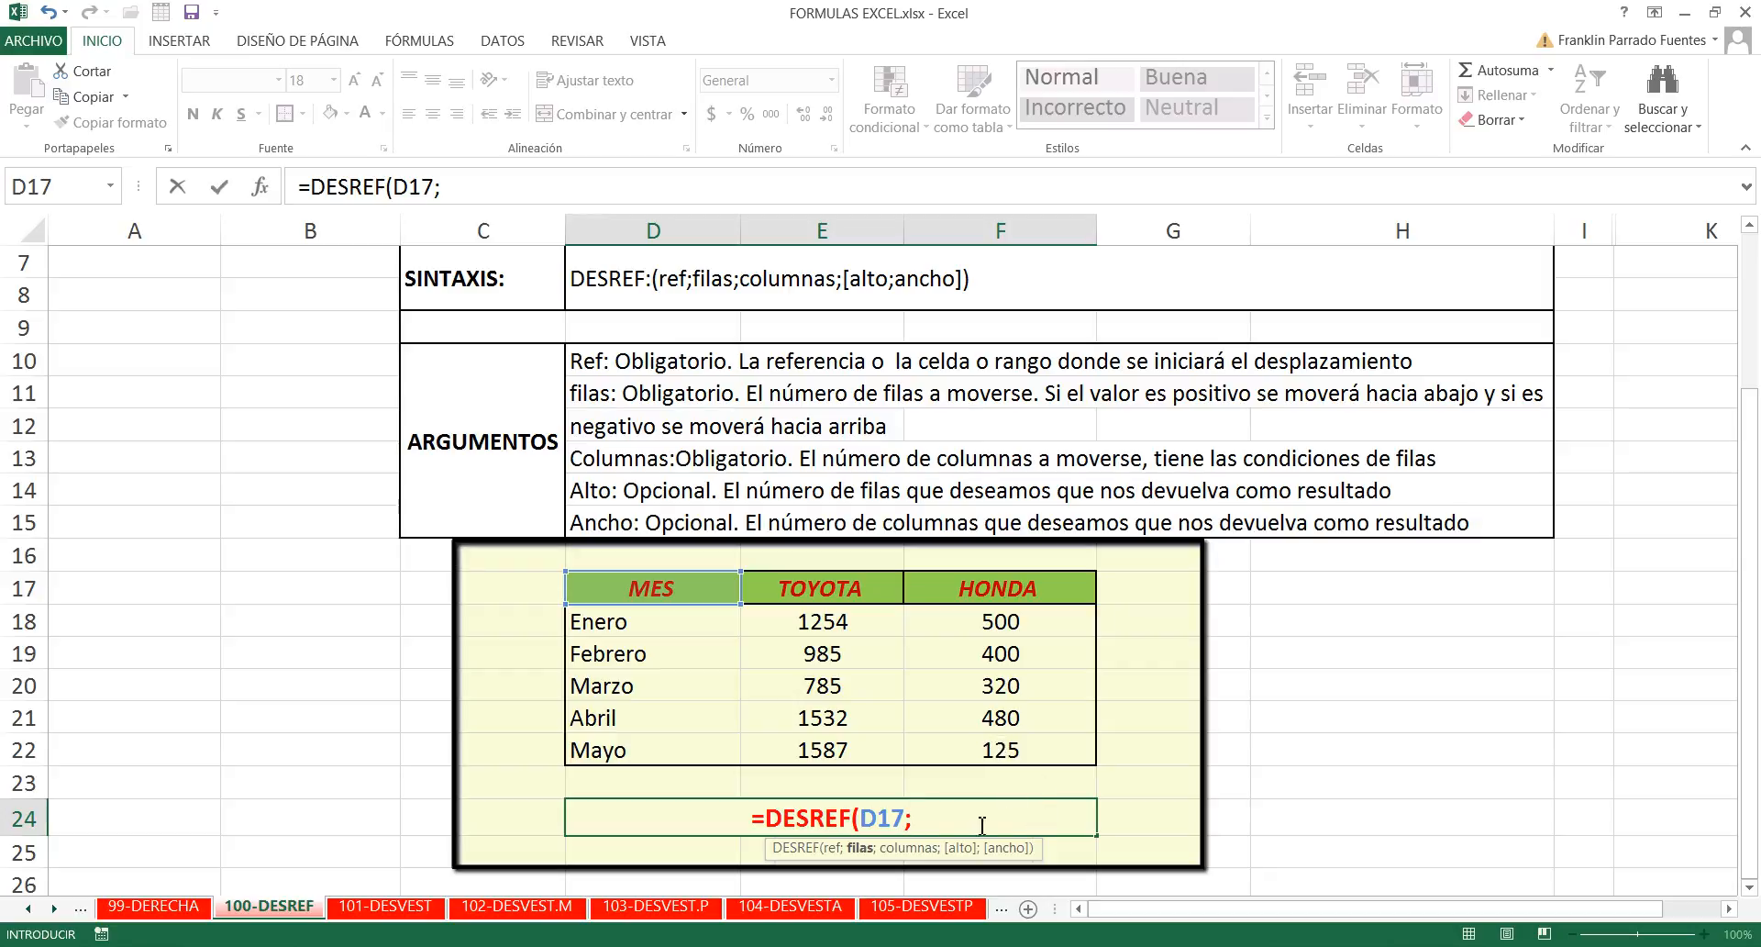
pyautogui.write('5')
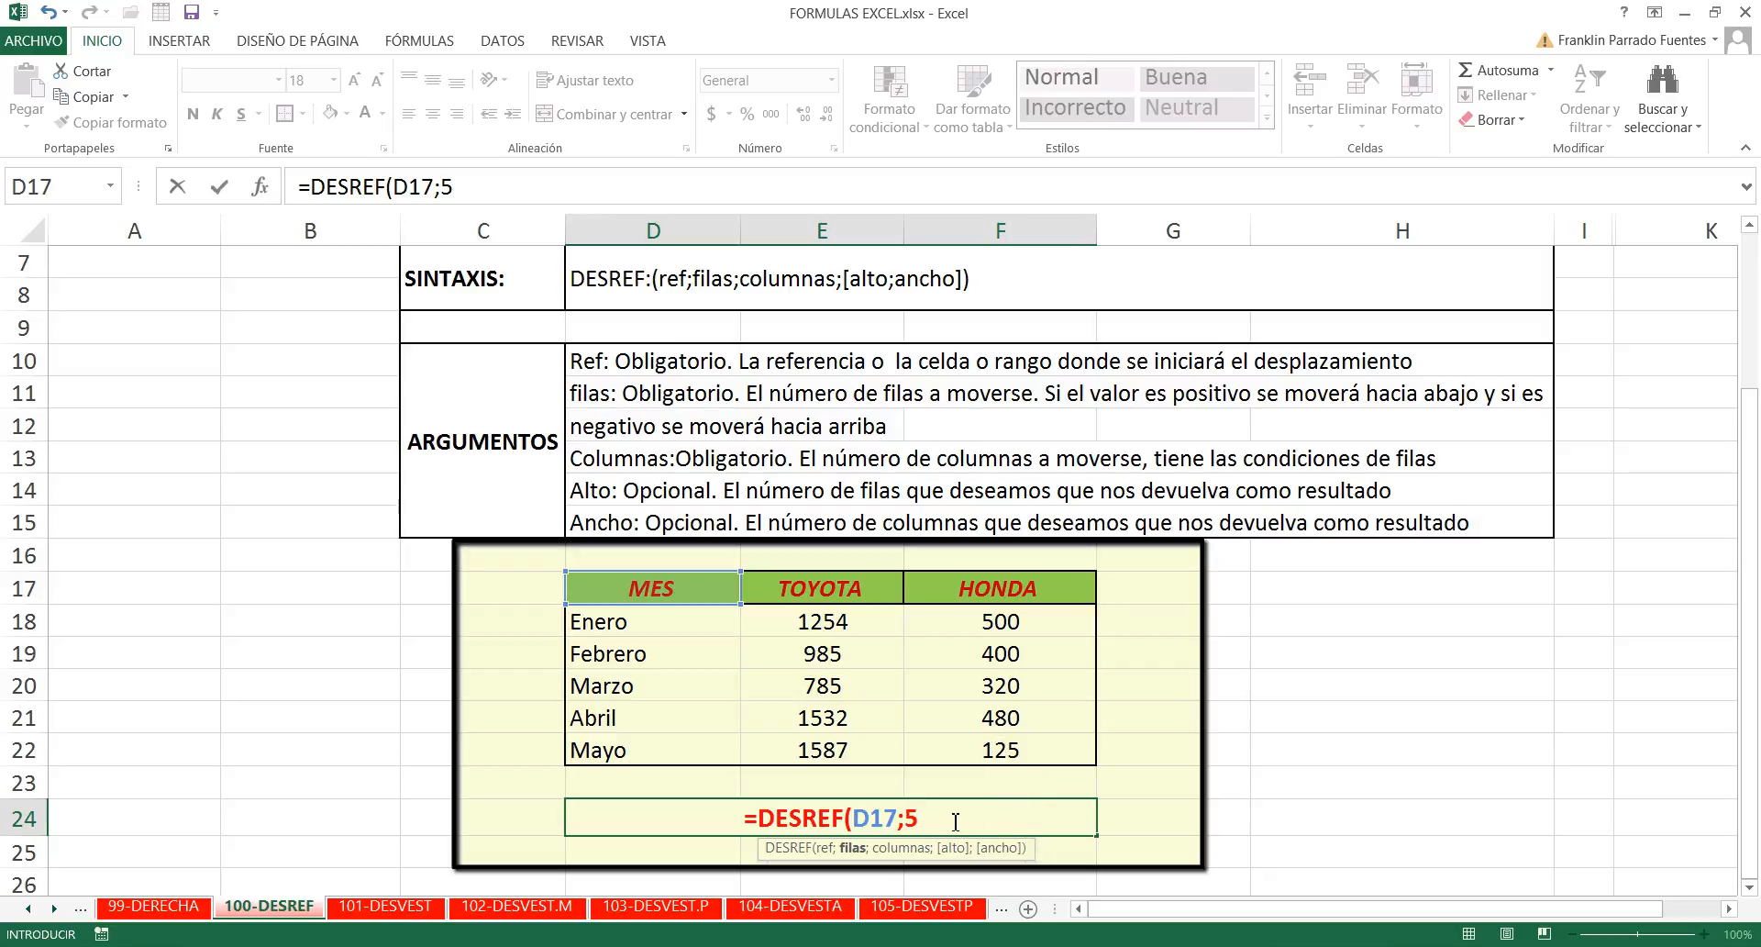
pyautogui.write(';')
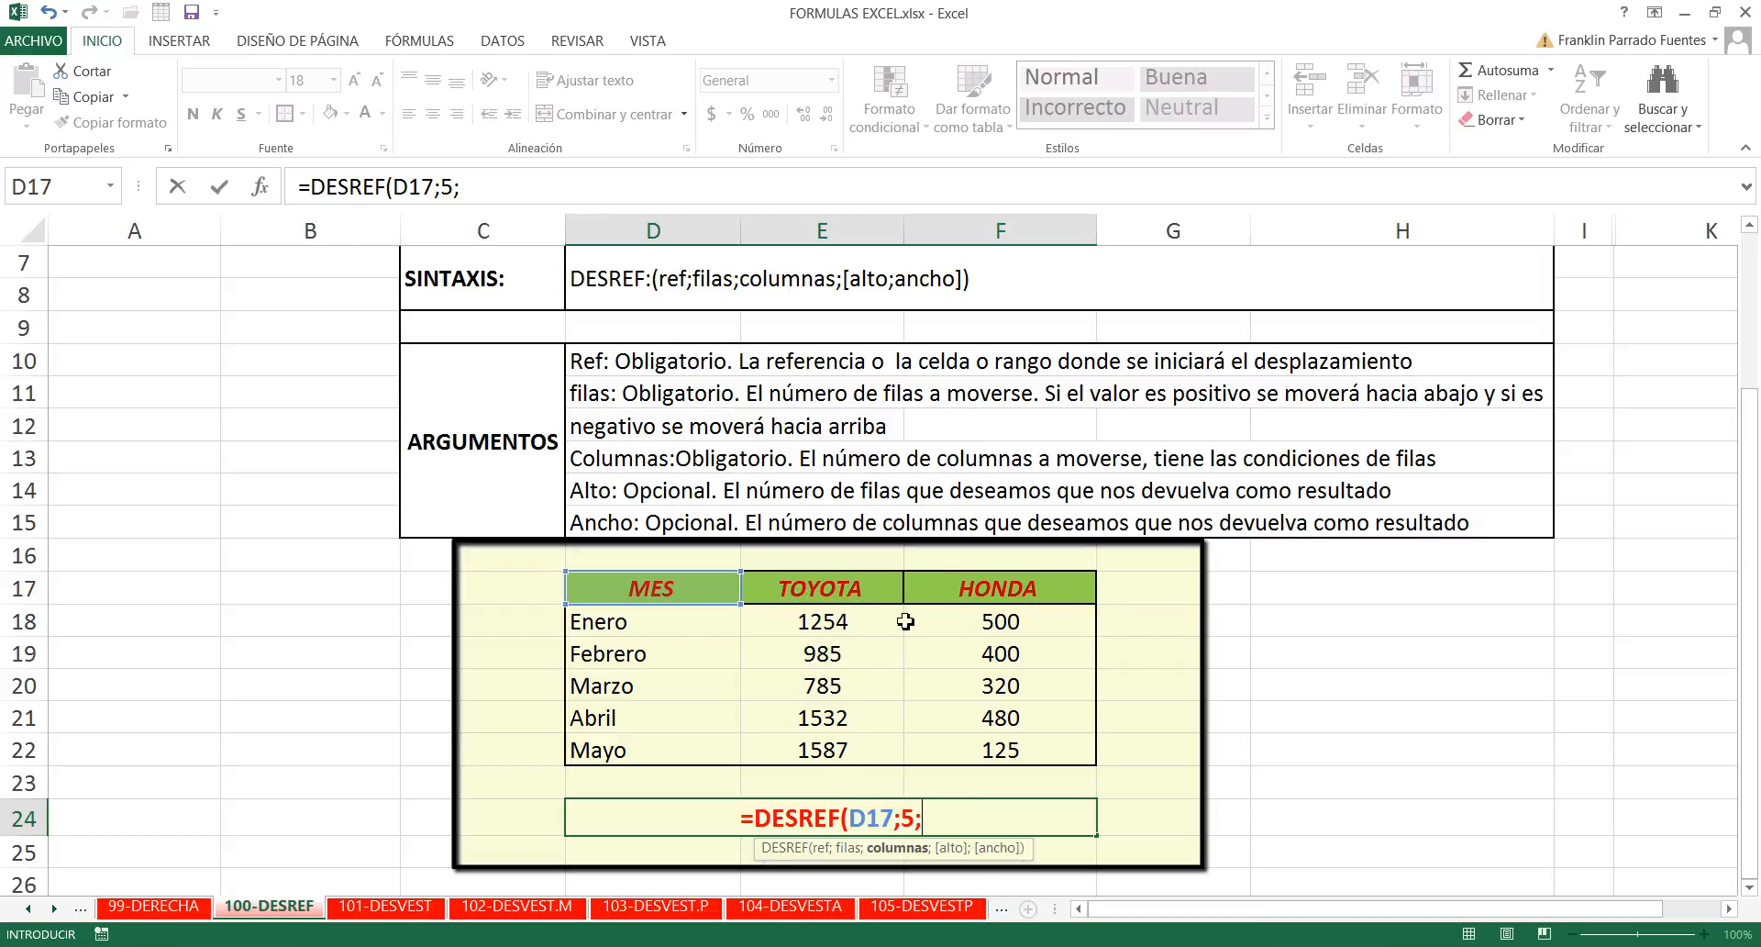
pyautogui.write('2')
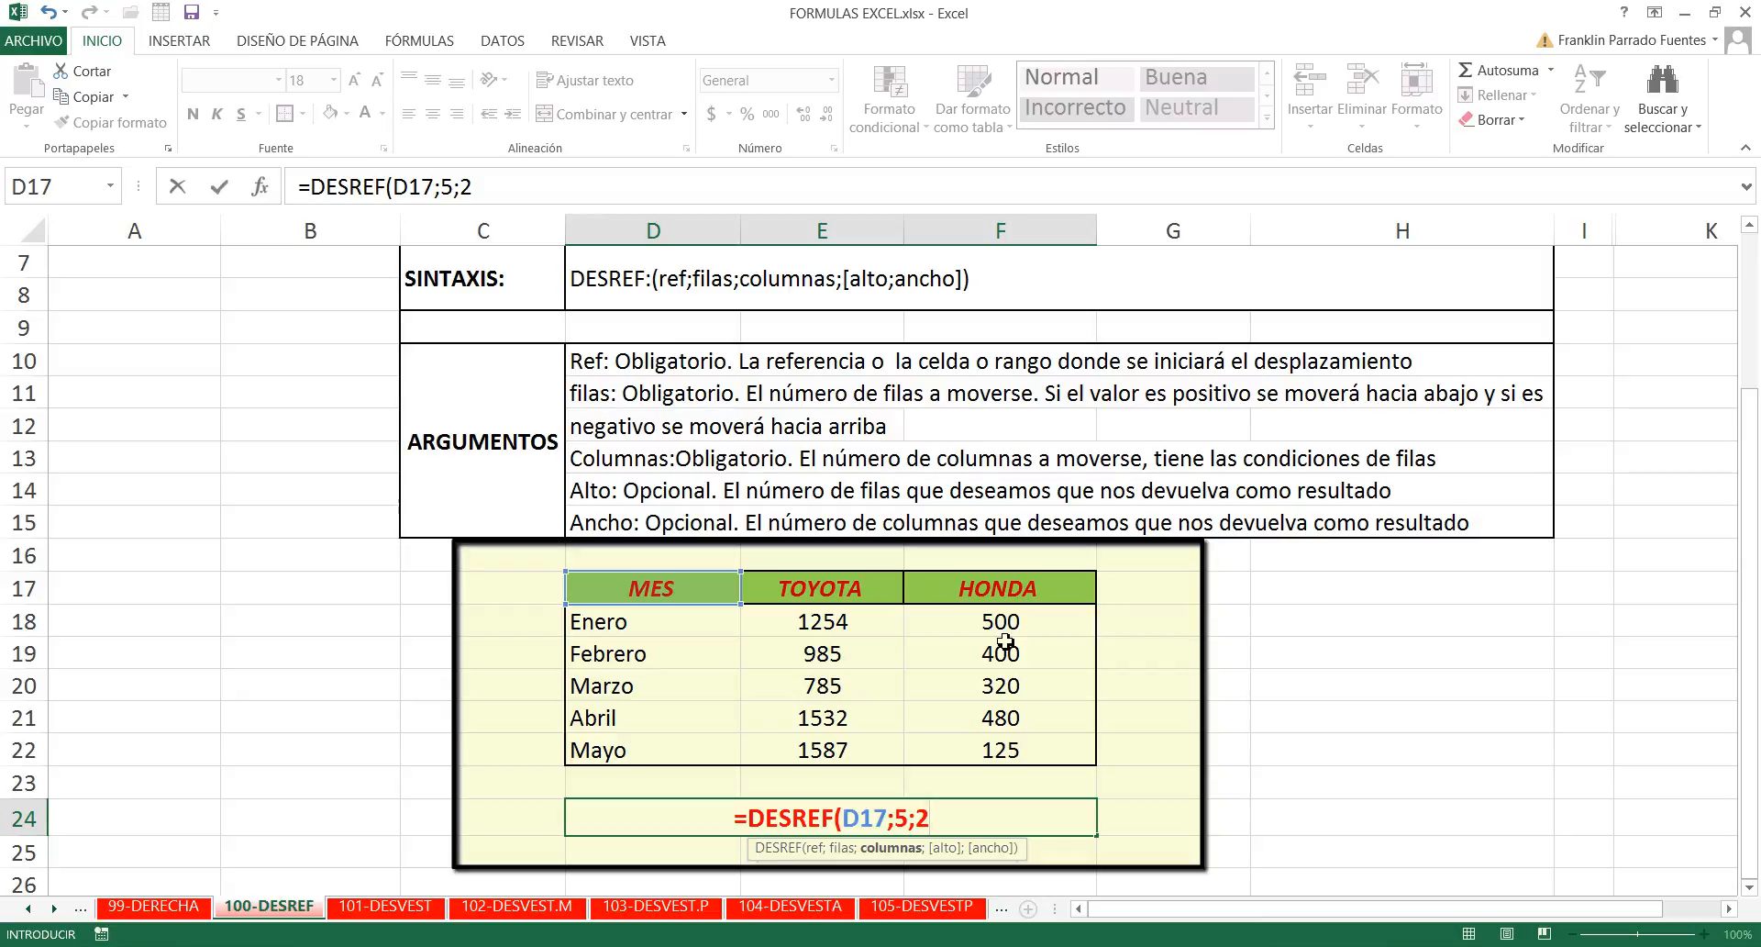
pyautogui.write(')')
pyautogui.press('Return')
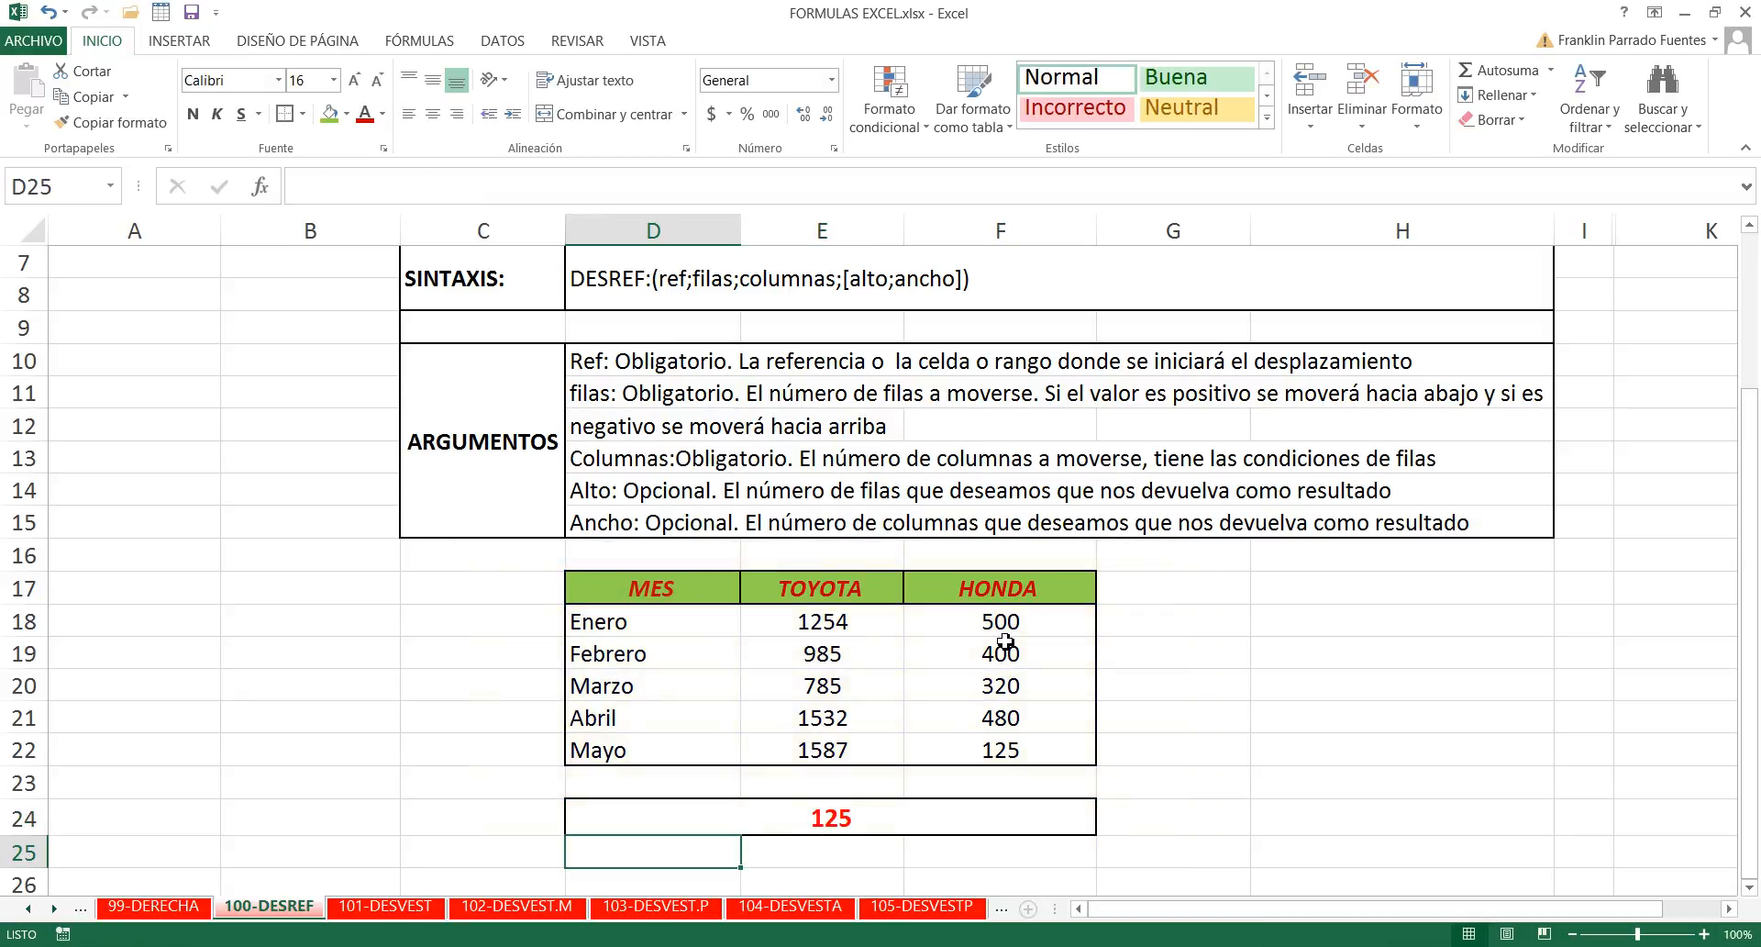
# - Fill the TOYOTA value for Abril, cell E21, with green to mark it as the target
pyautogui.click(967, 817)
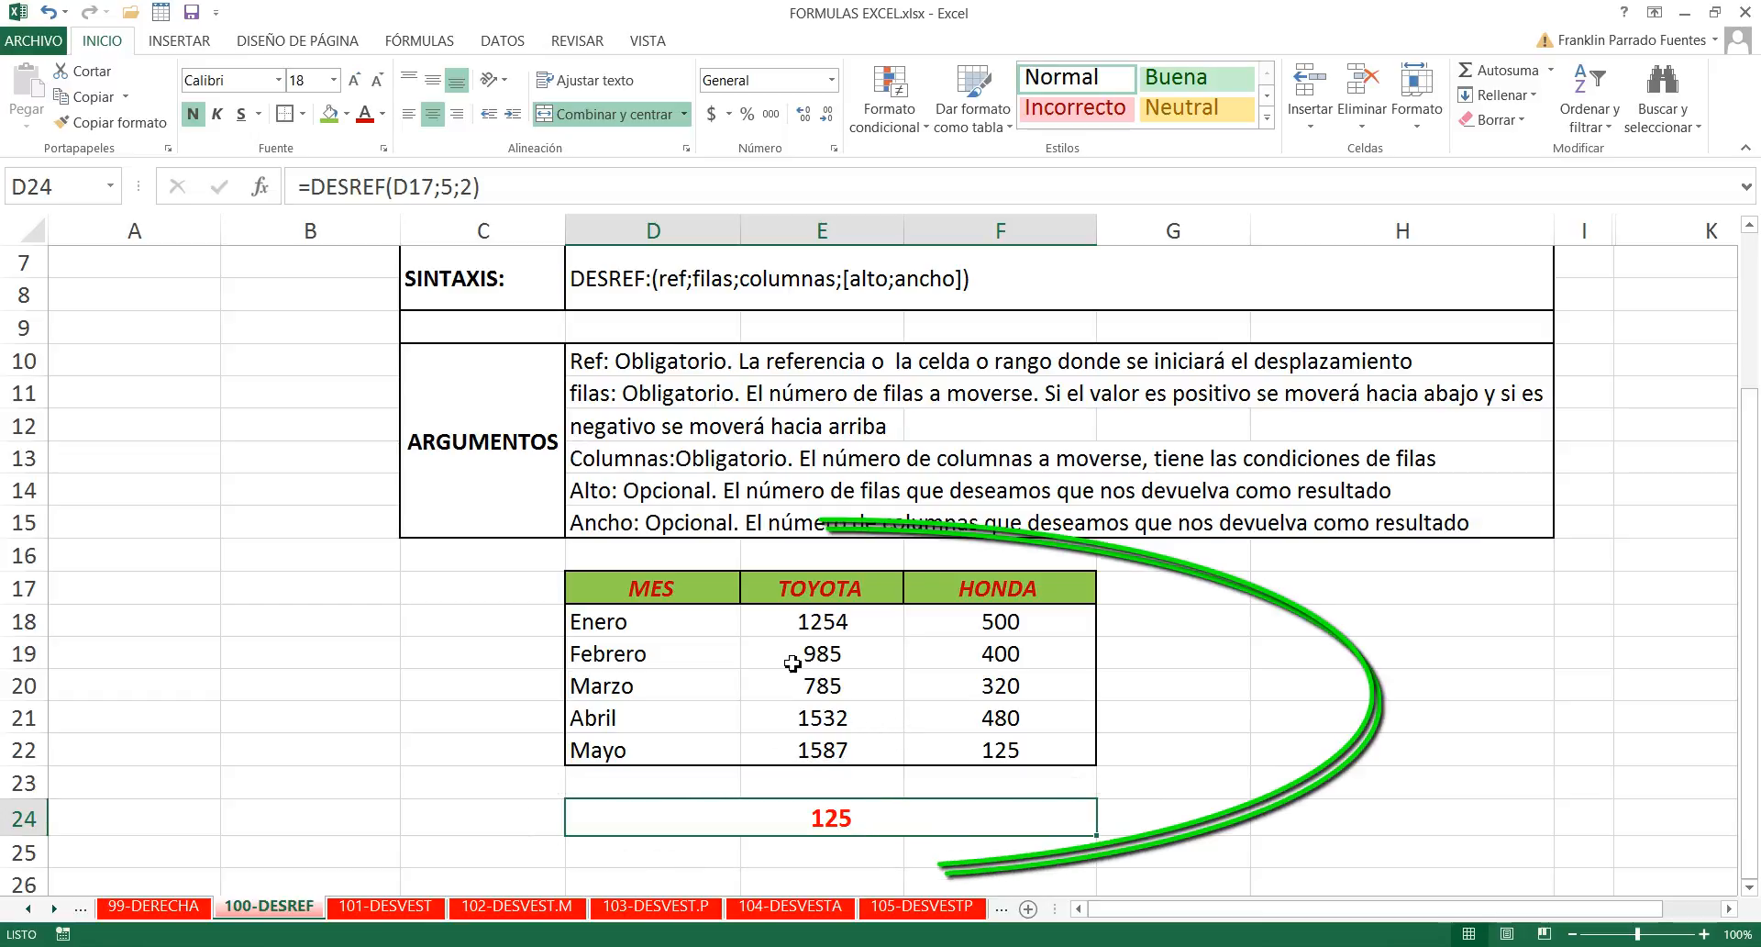
pyautogui.click(837, 724)
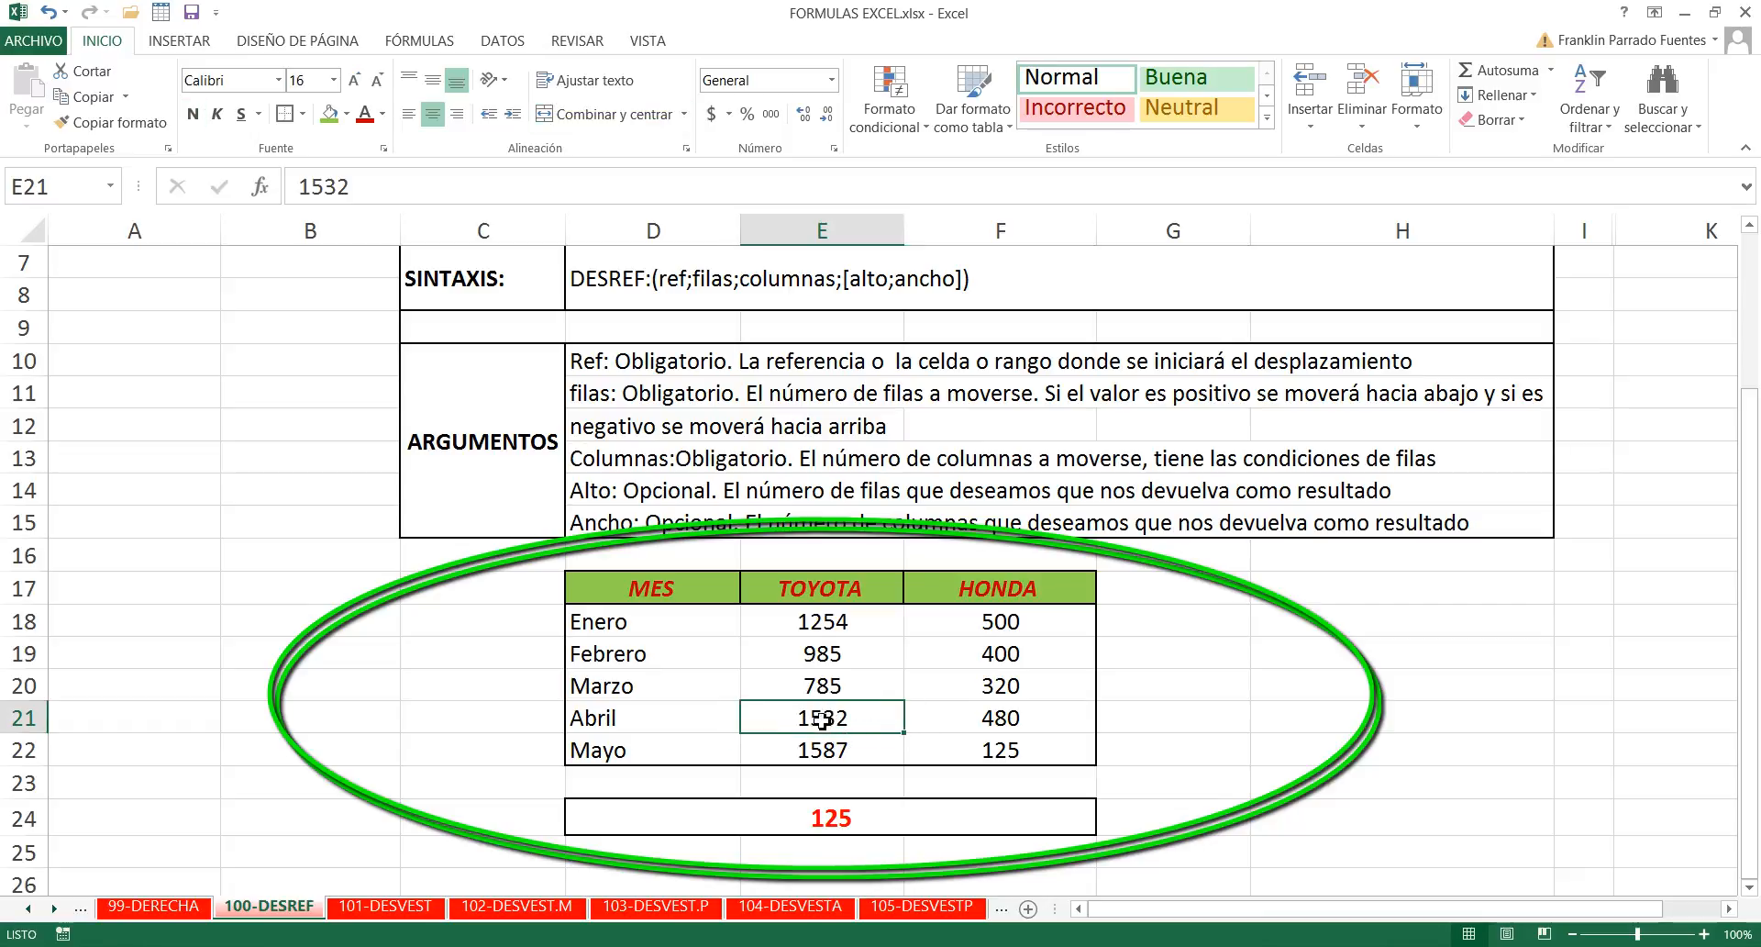
pyautogui.click(328, 114)
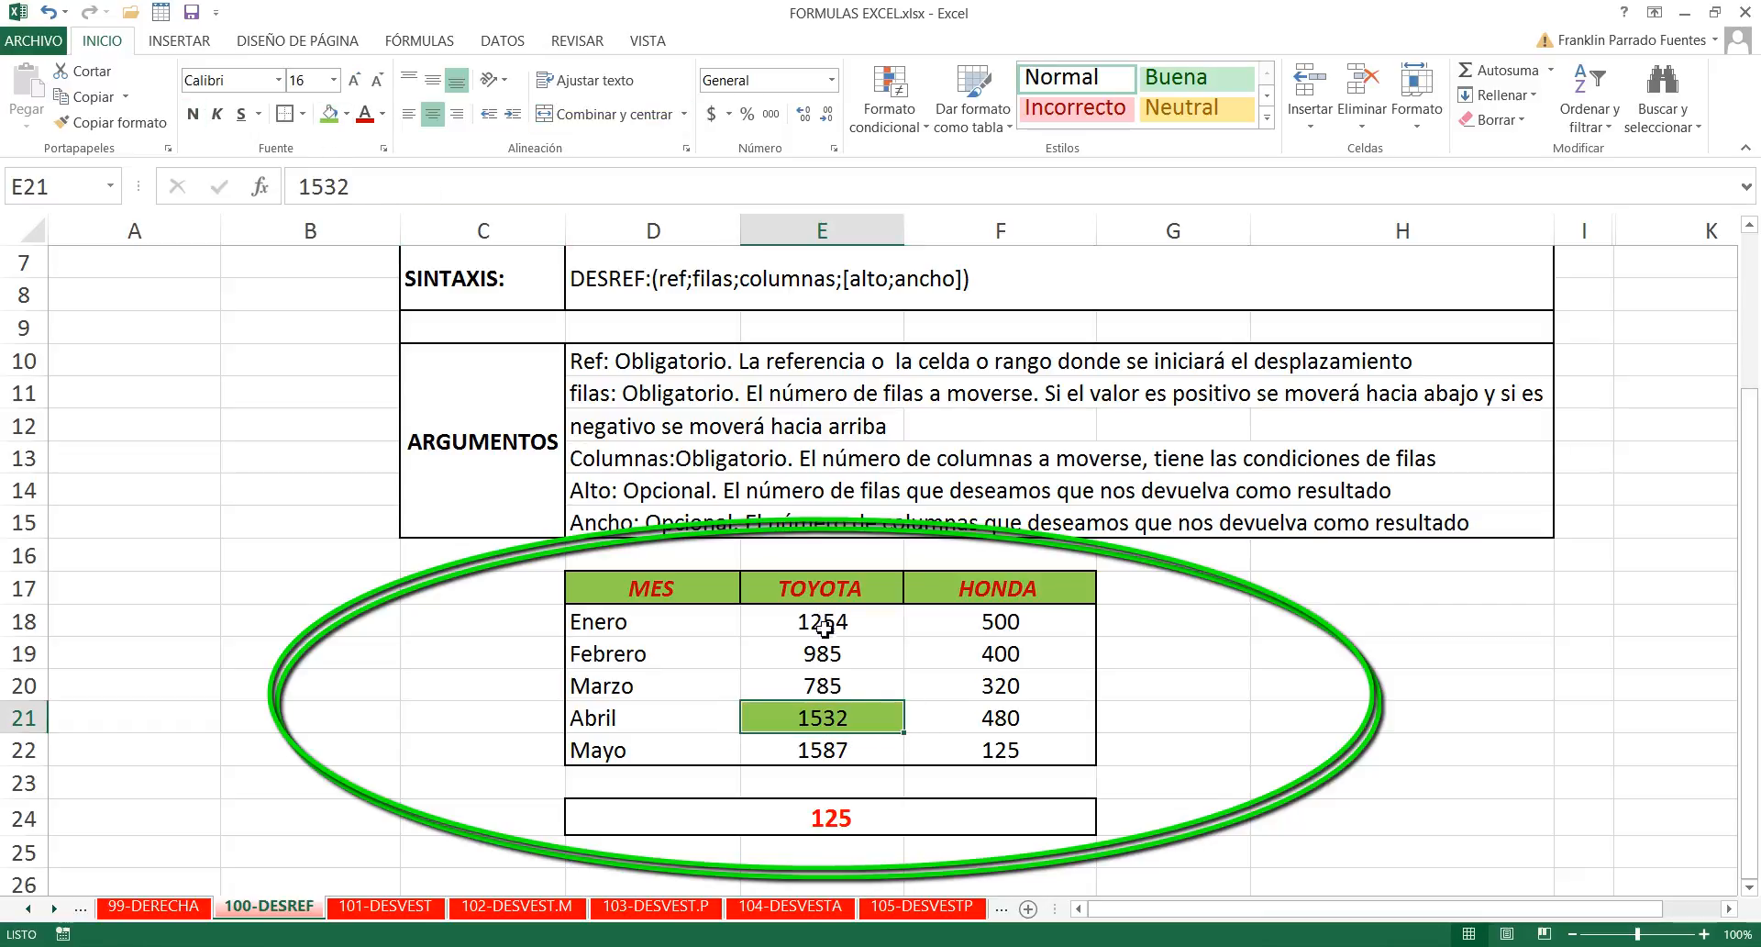
# - Clear the DESREF formula from merged cell D24 and keep that cell selected
pyautogui.click(886, 821)
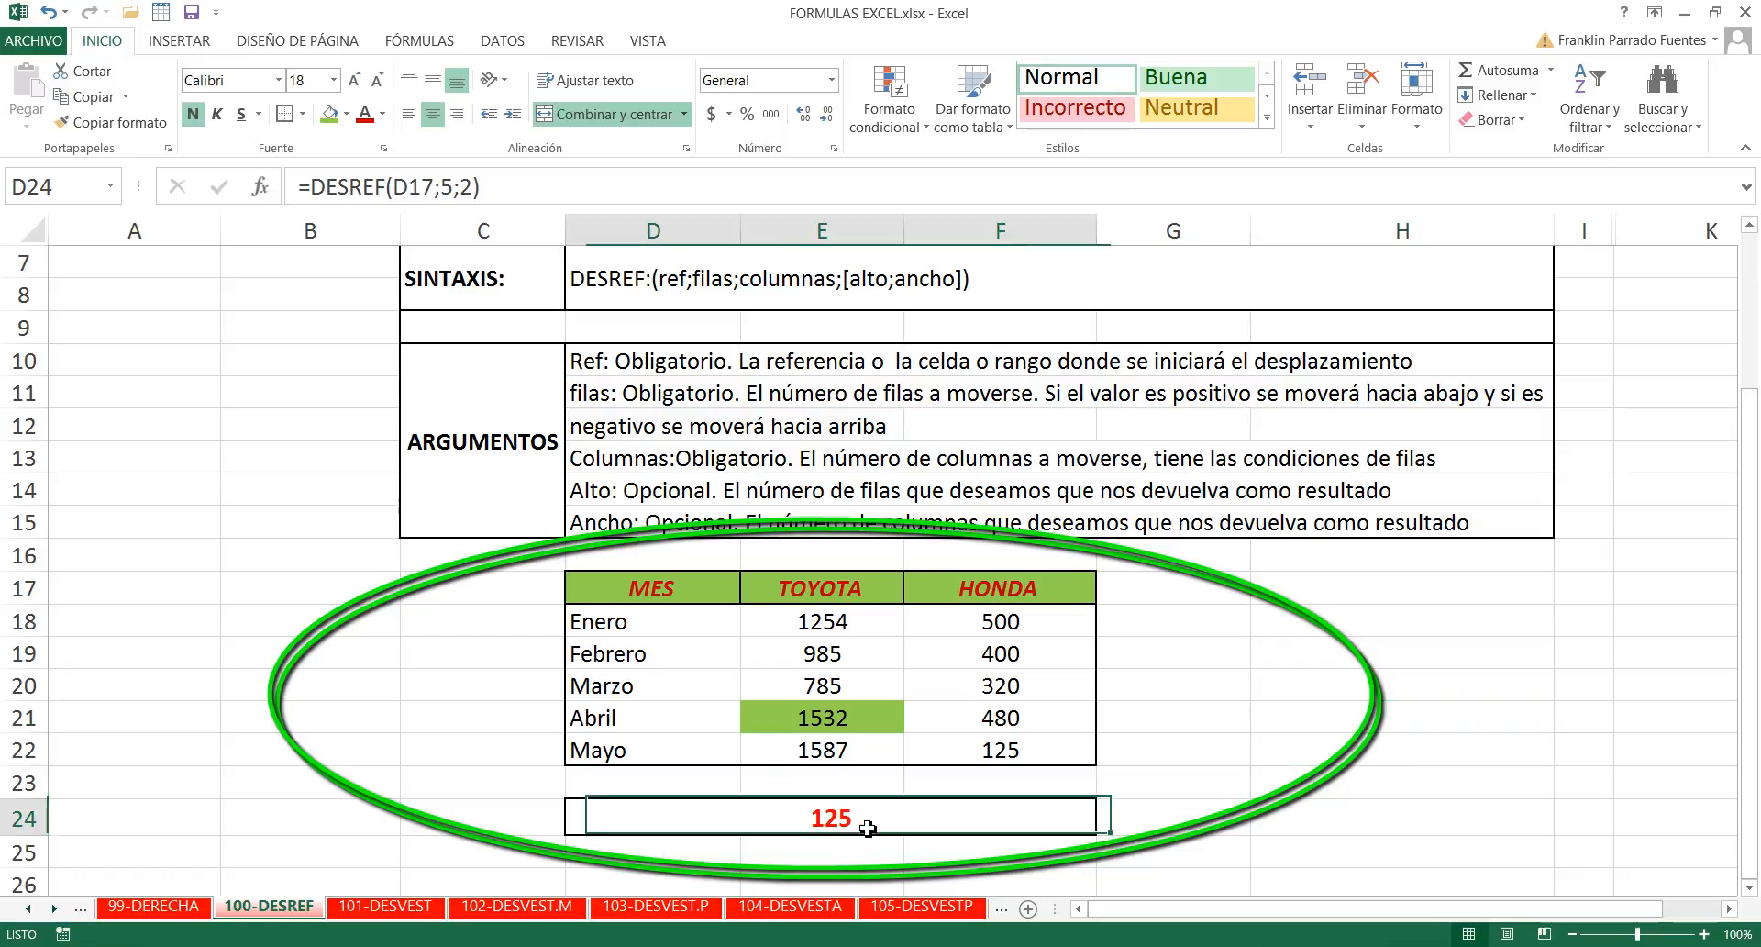
pyautogui.press('BackSpace')
pyautogui.click(1171, 695)
pyautogui.click(885, 821)
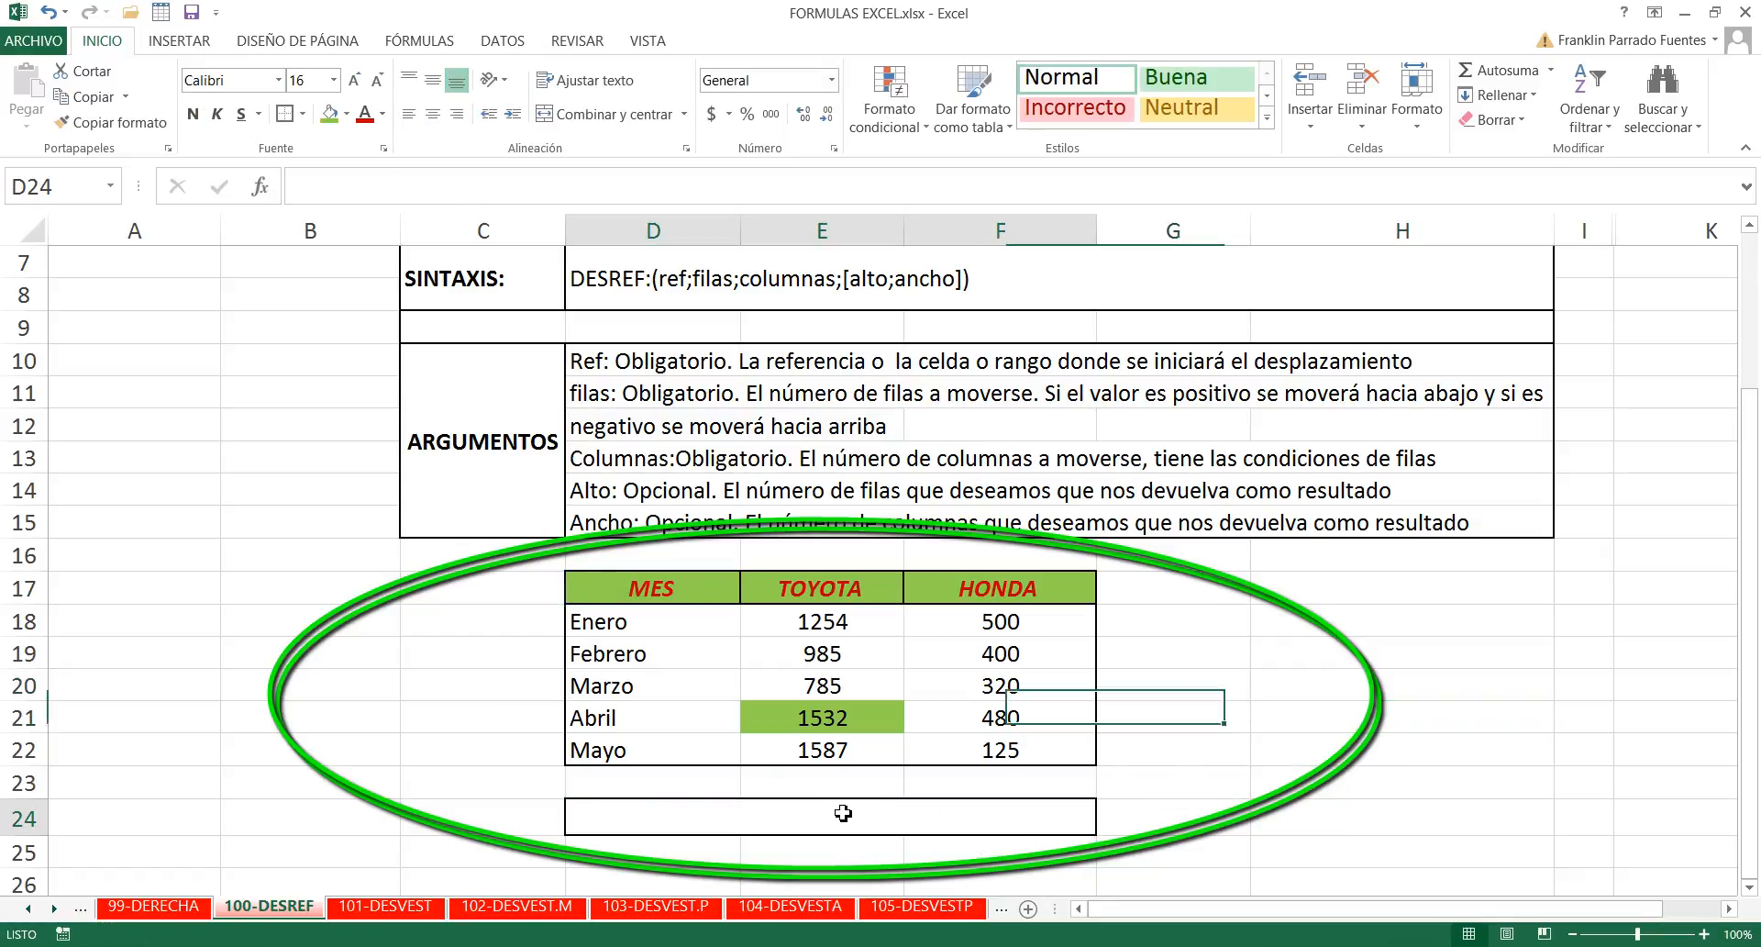
# - Enter =DESREF(D17;4;1) in merged cell D24 to return the TOYOTA value for Abril
pyautogui.write('=')
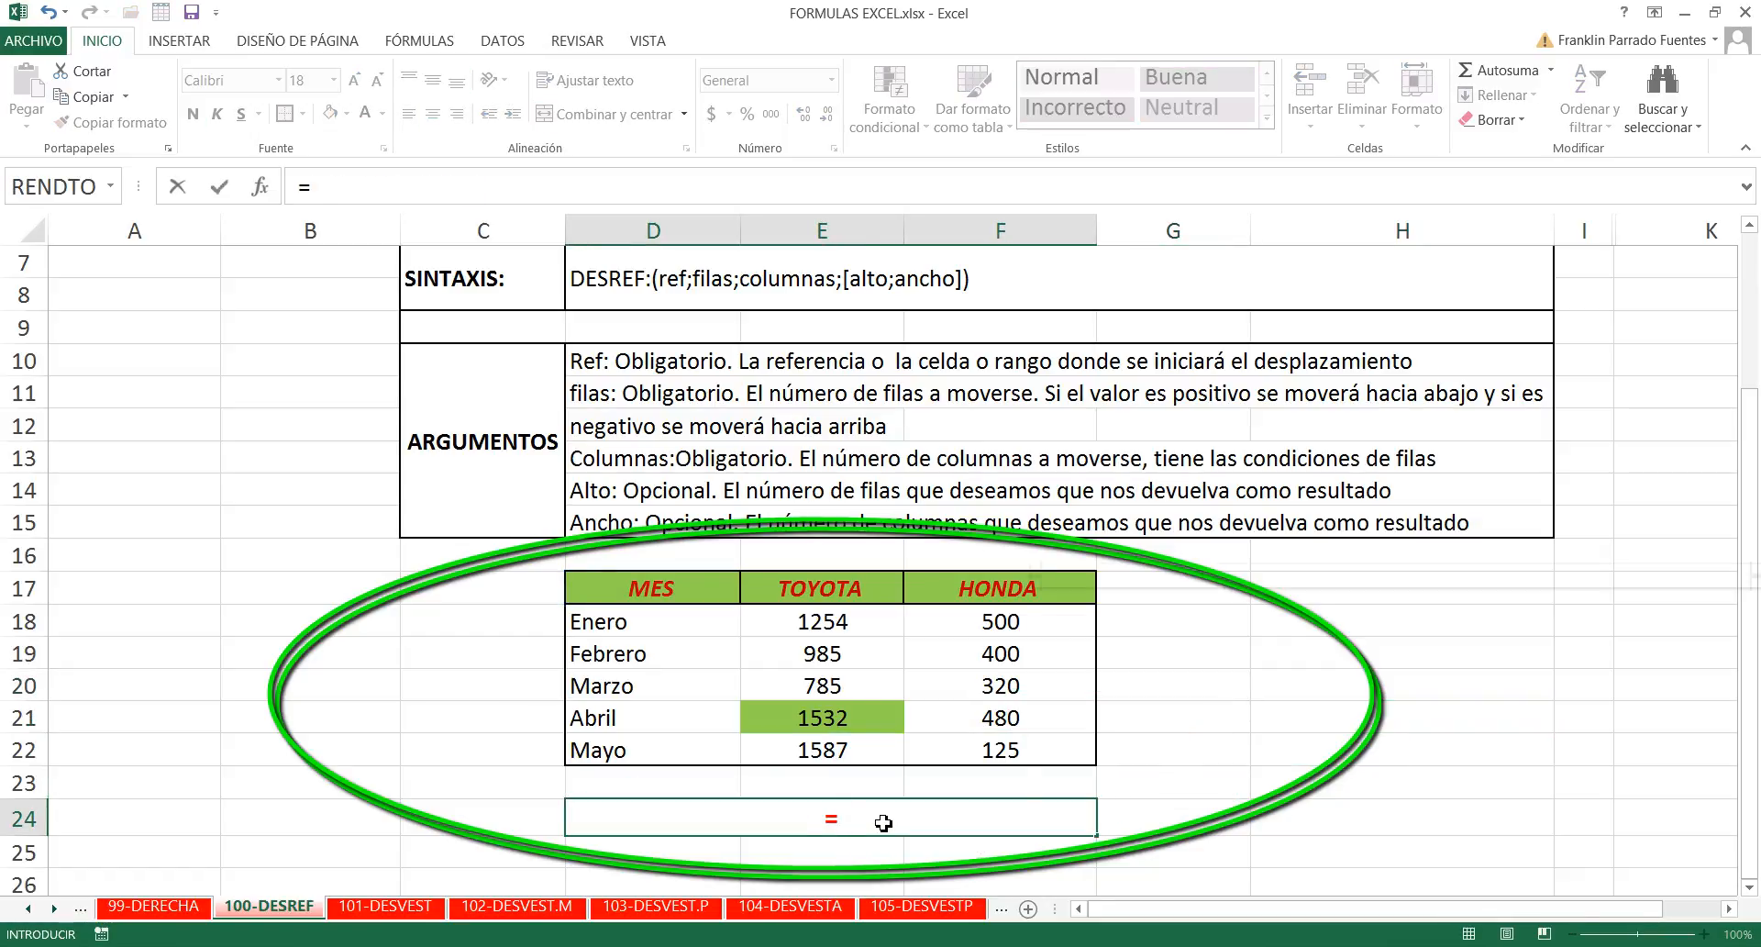
pyautogui.write('desref')
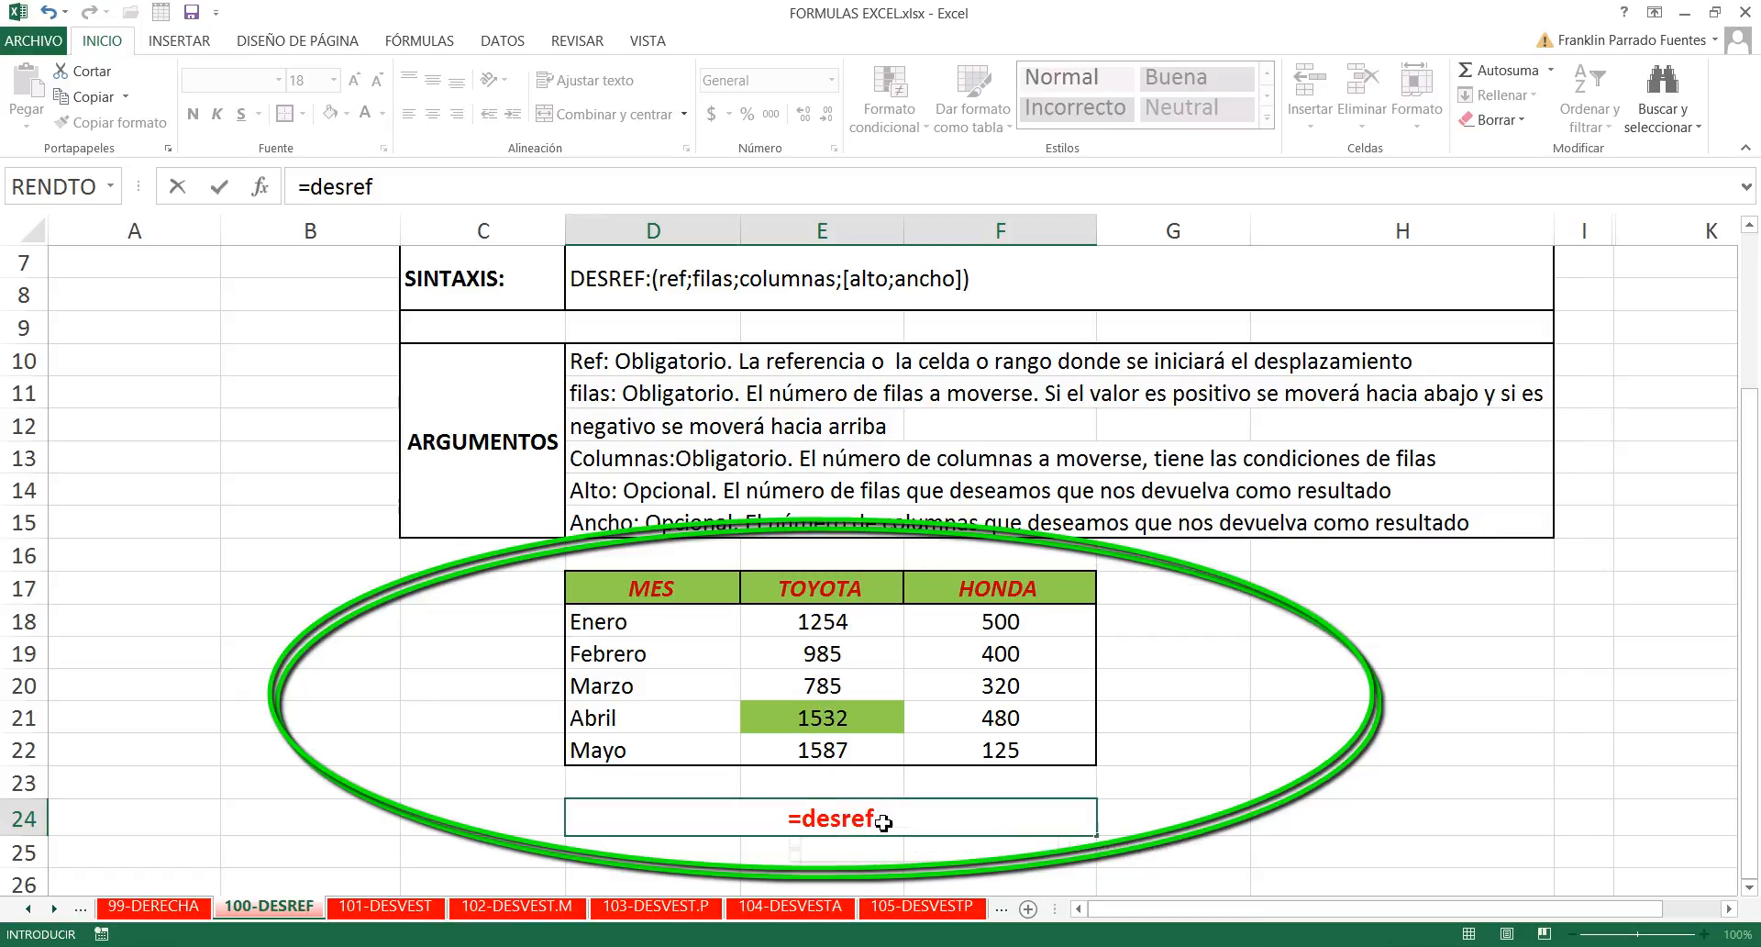
pyautogui.press('Tab')
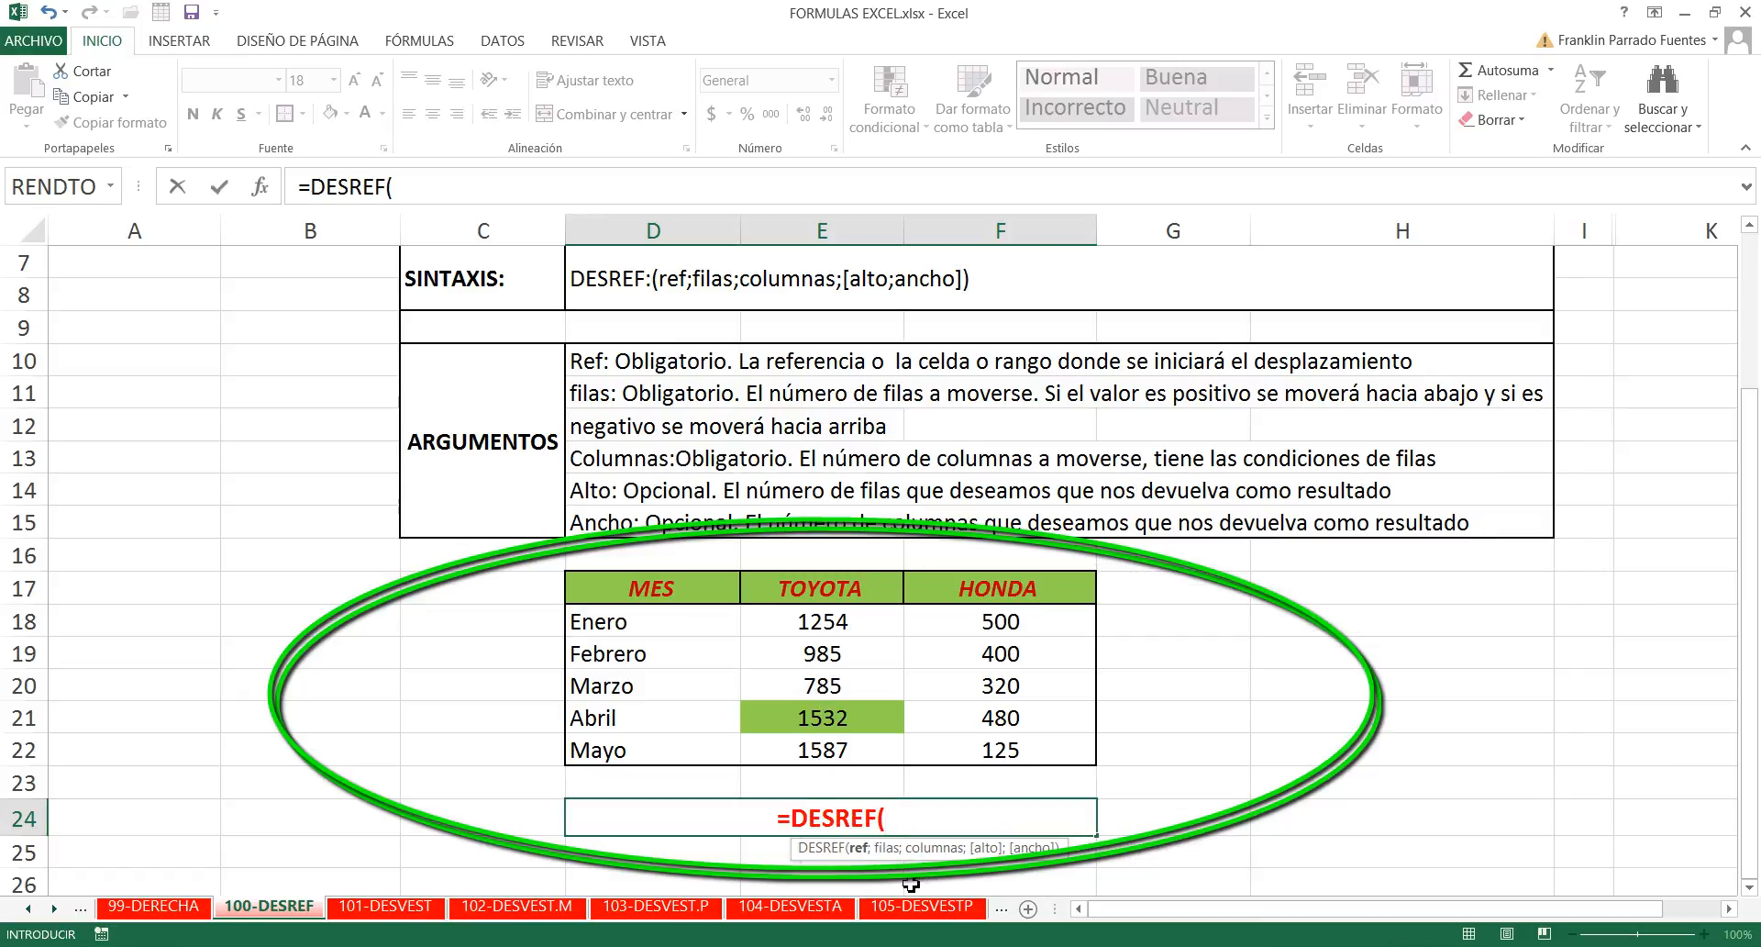
pyautogui.click(661, 589)
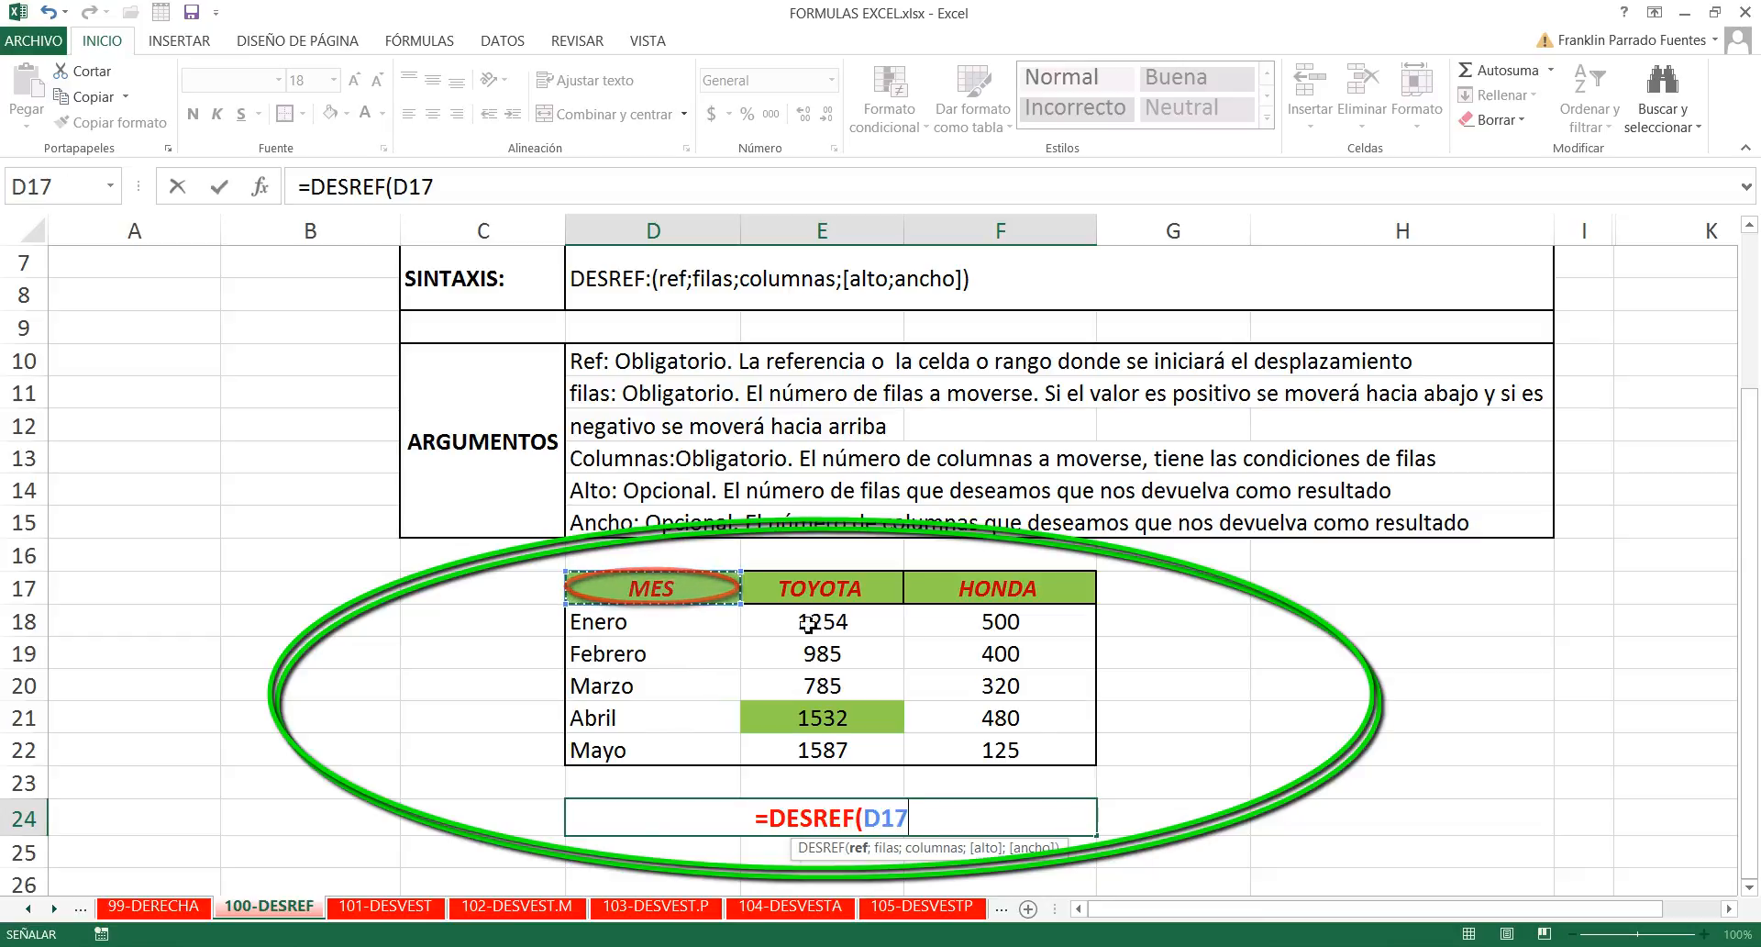
pyautogui.write(';')
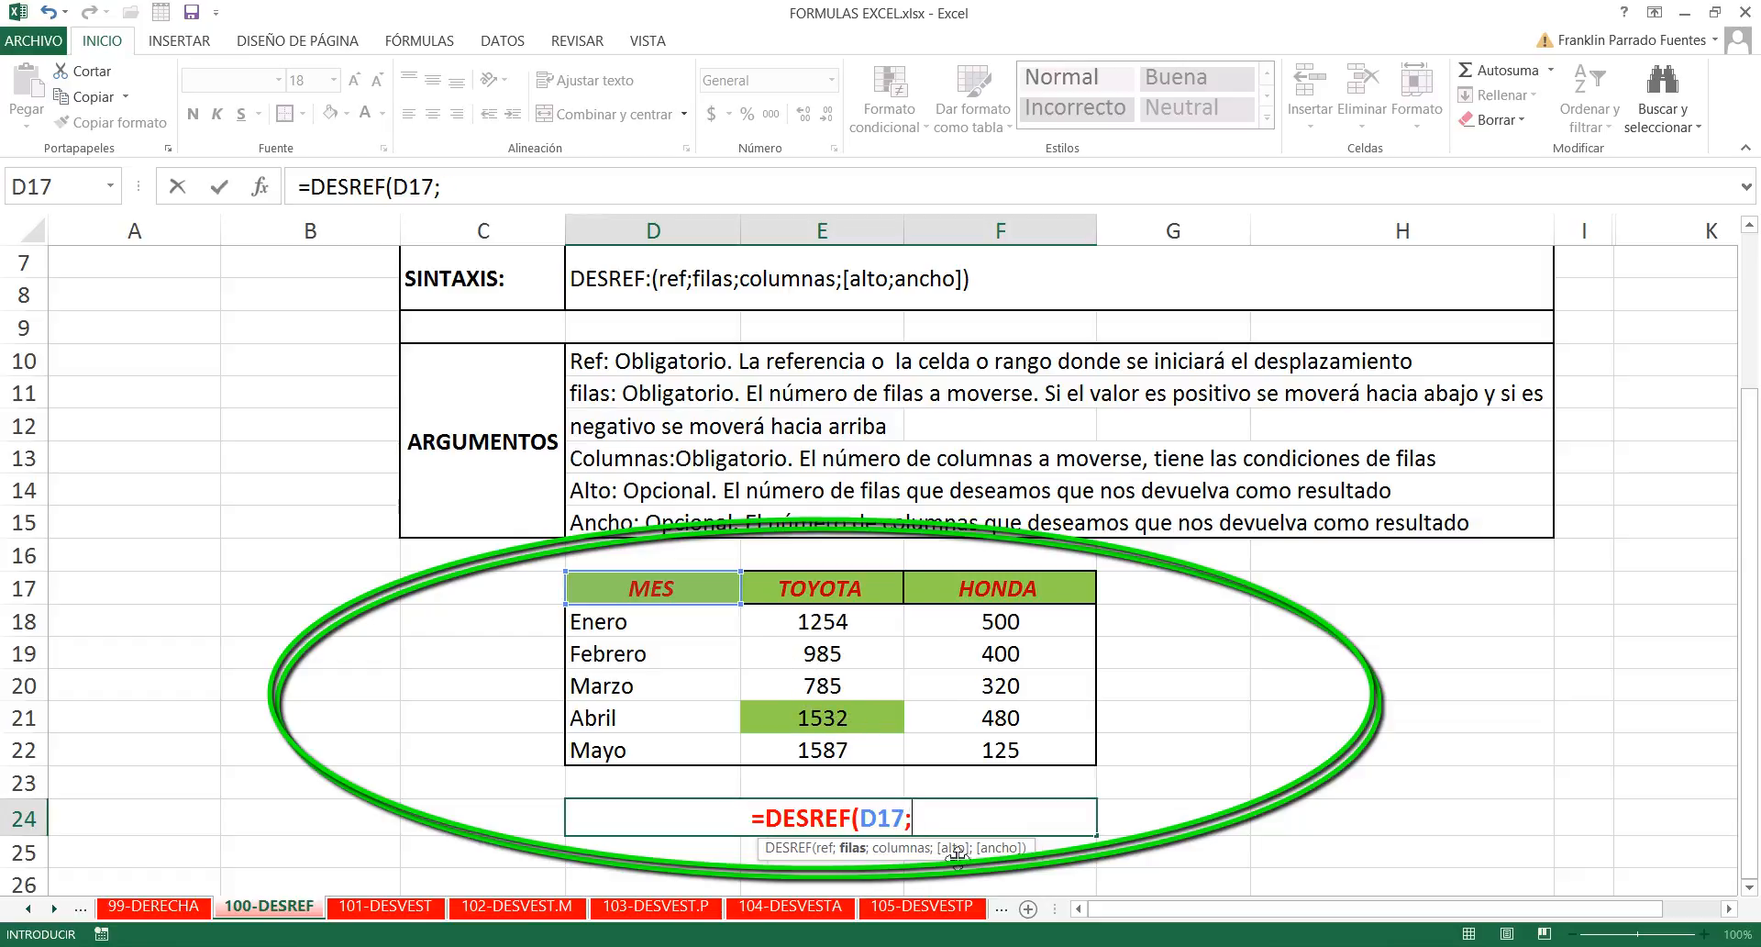
pyautogui.write('4;')
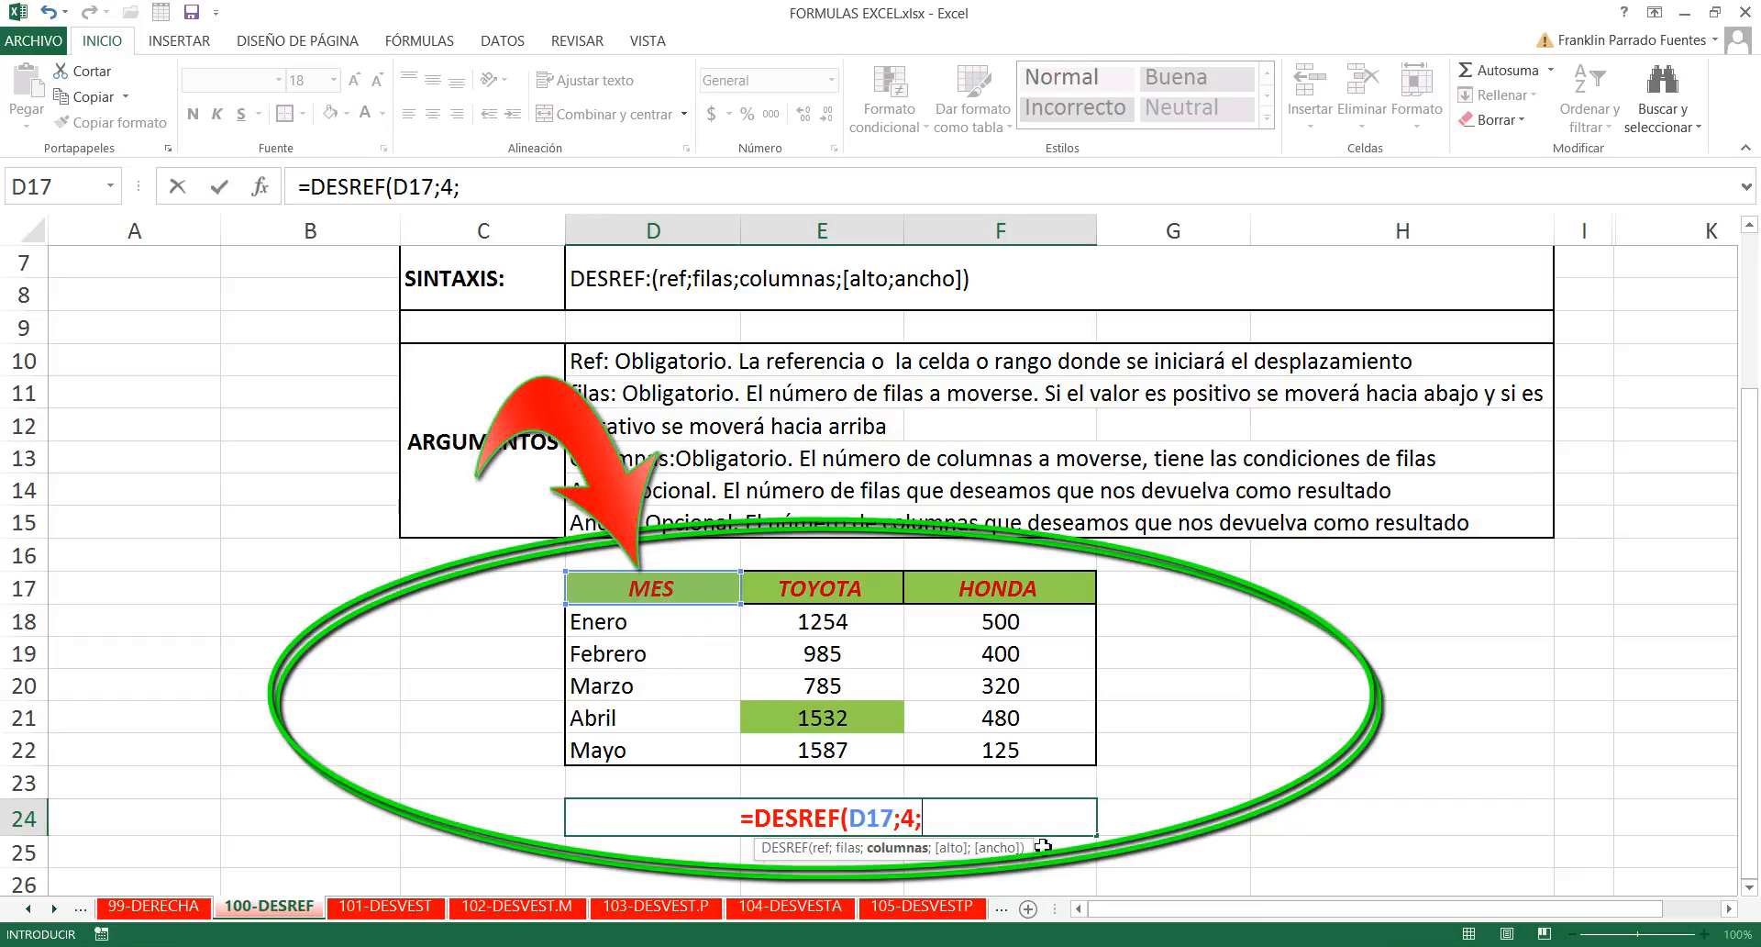
pyautogui.write('1')
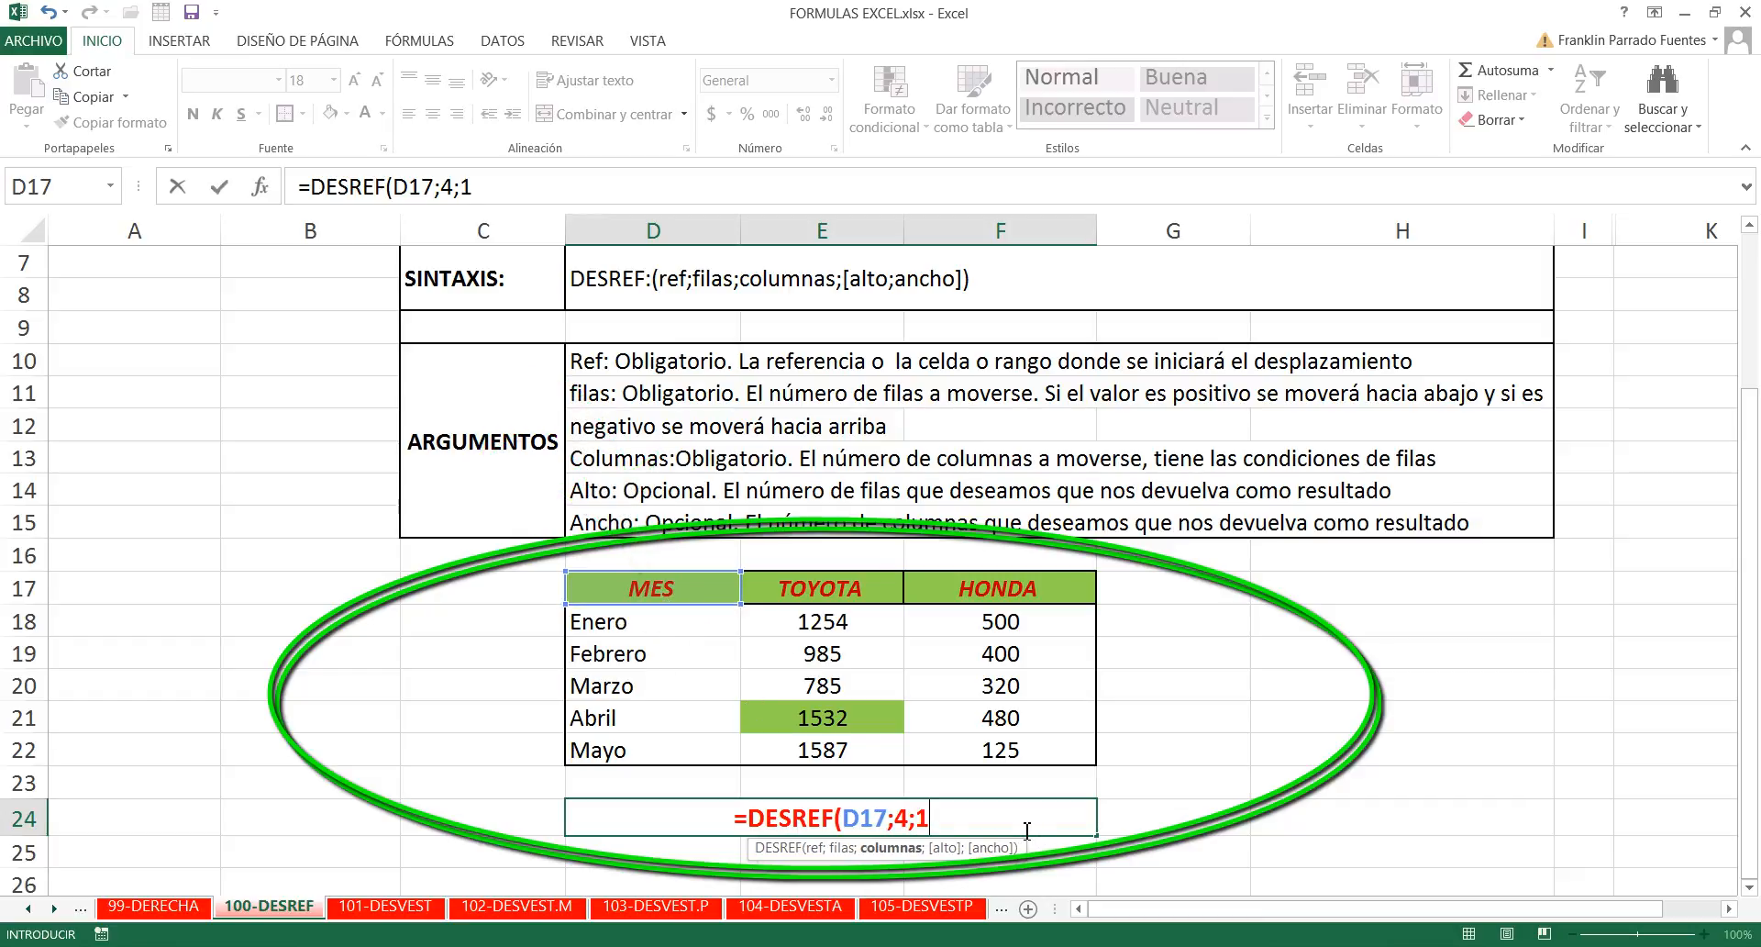
pyautogui.write(')')
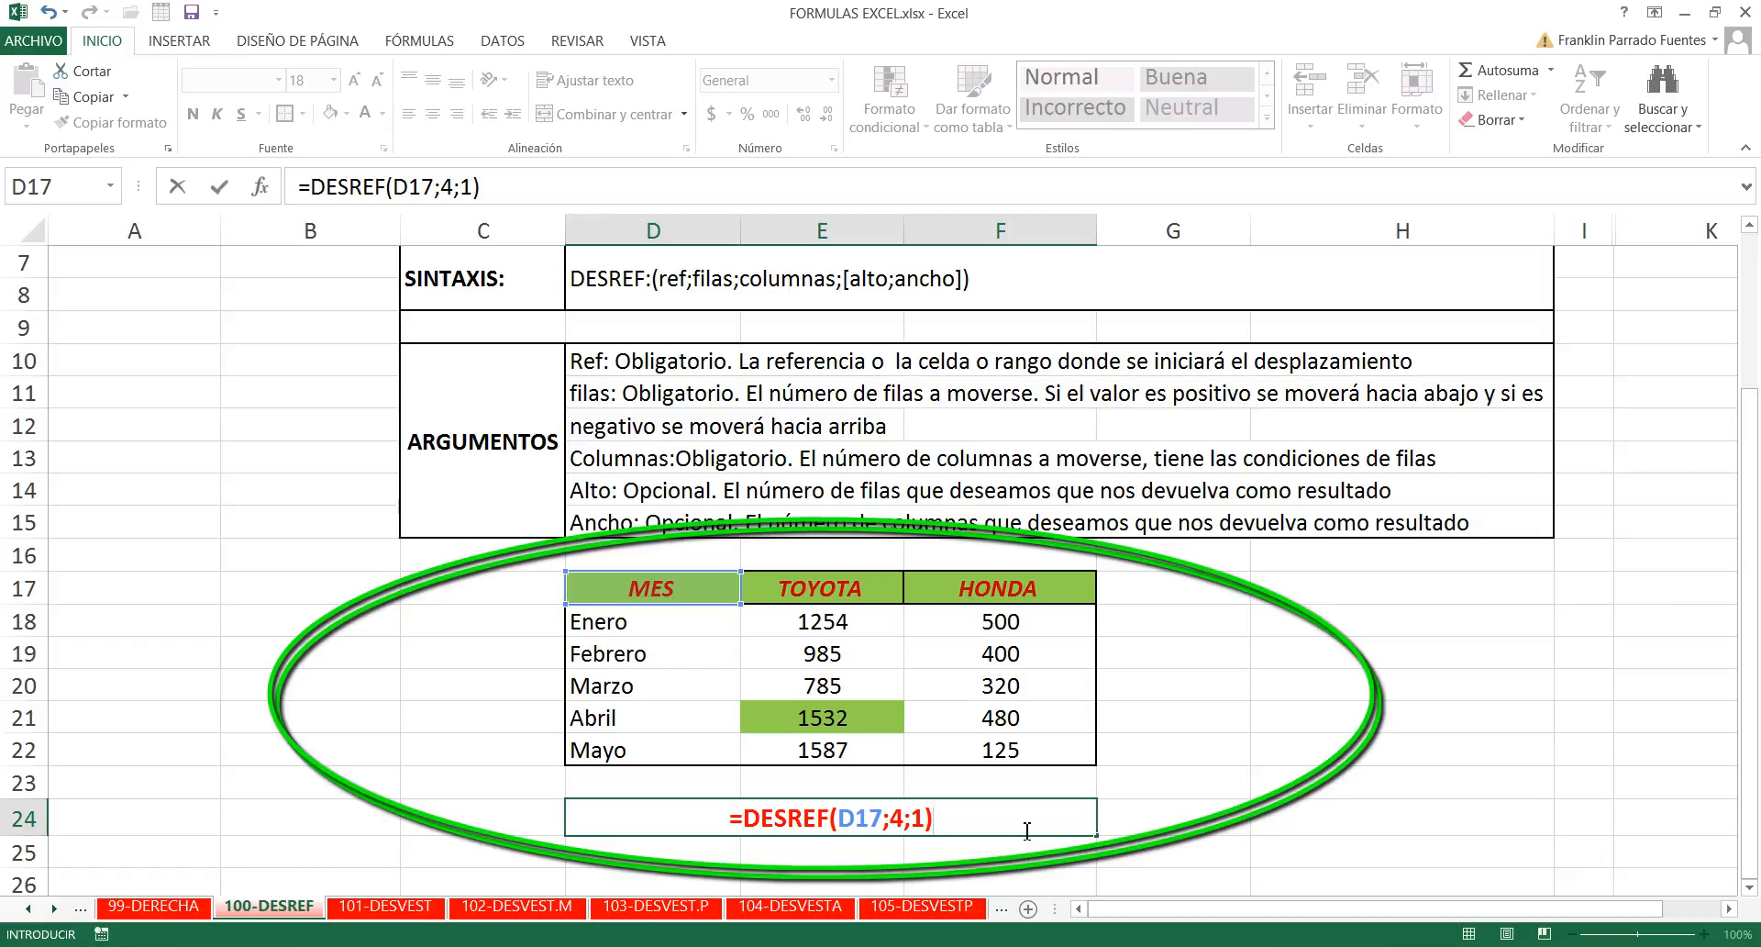
pyautogui.press('Return')
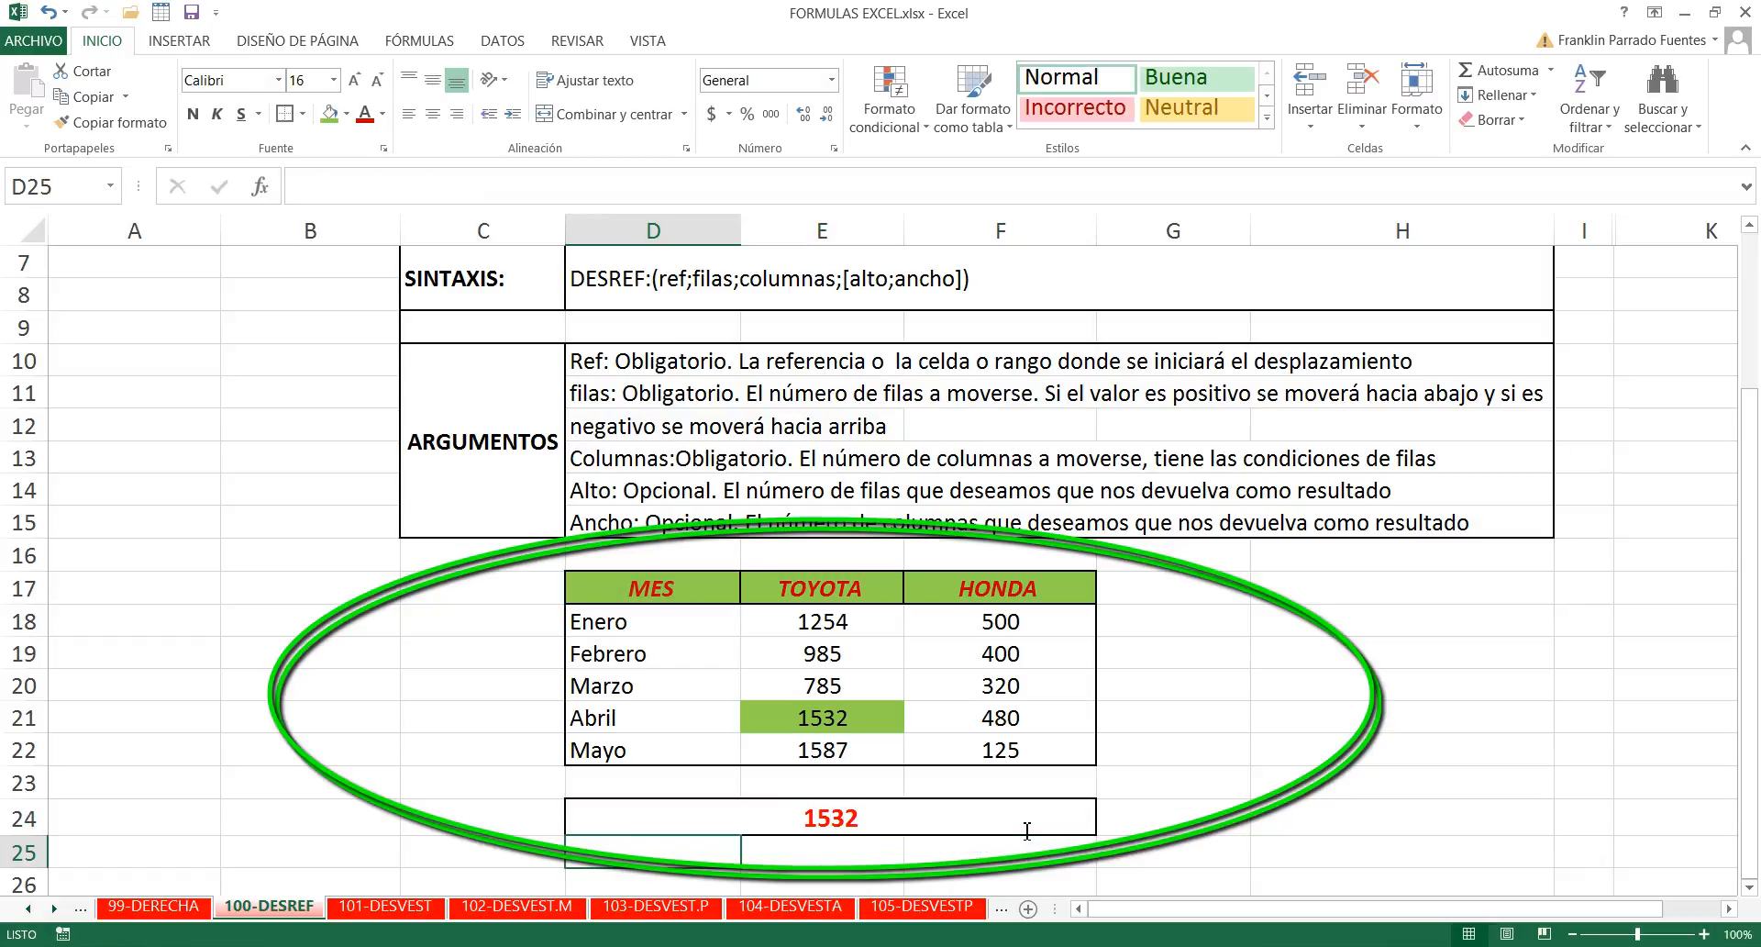
# - Clear the DESREF formula from merged cell D24 and start a SUMA formula in its place
pyautogui.click(954, 842)
pyautogui.click(897, 819)
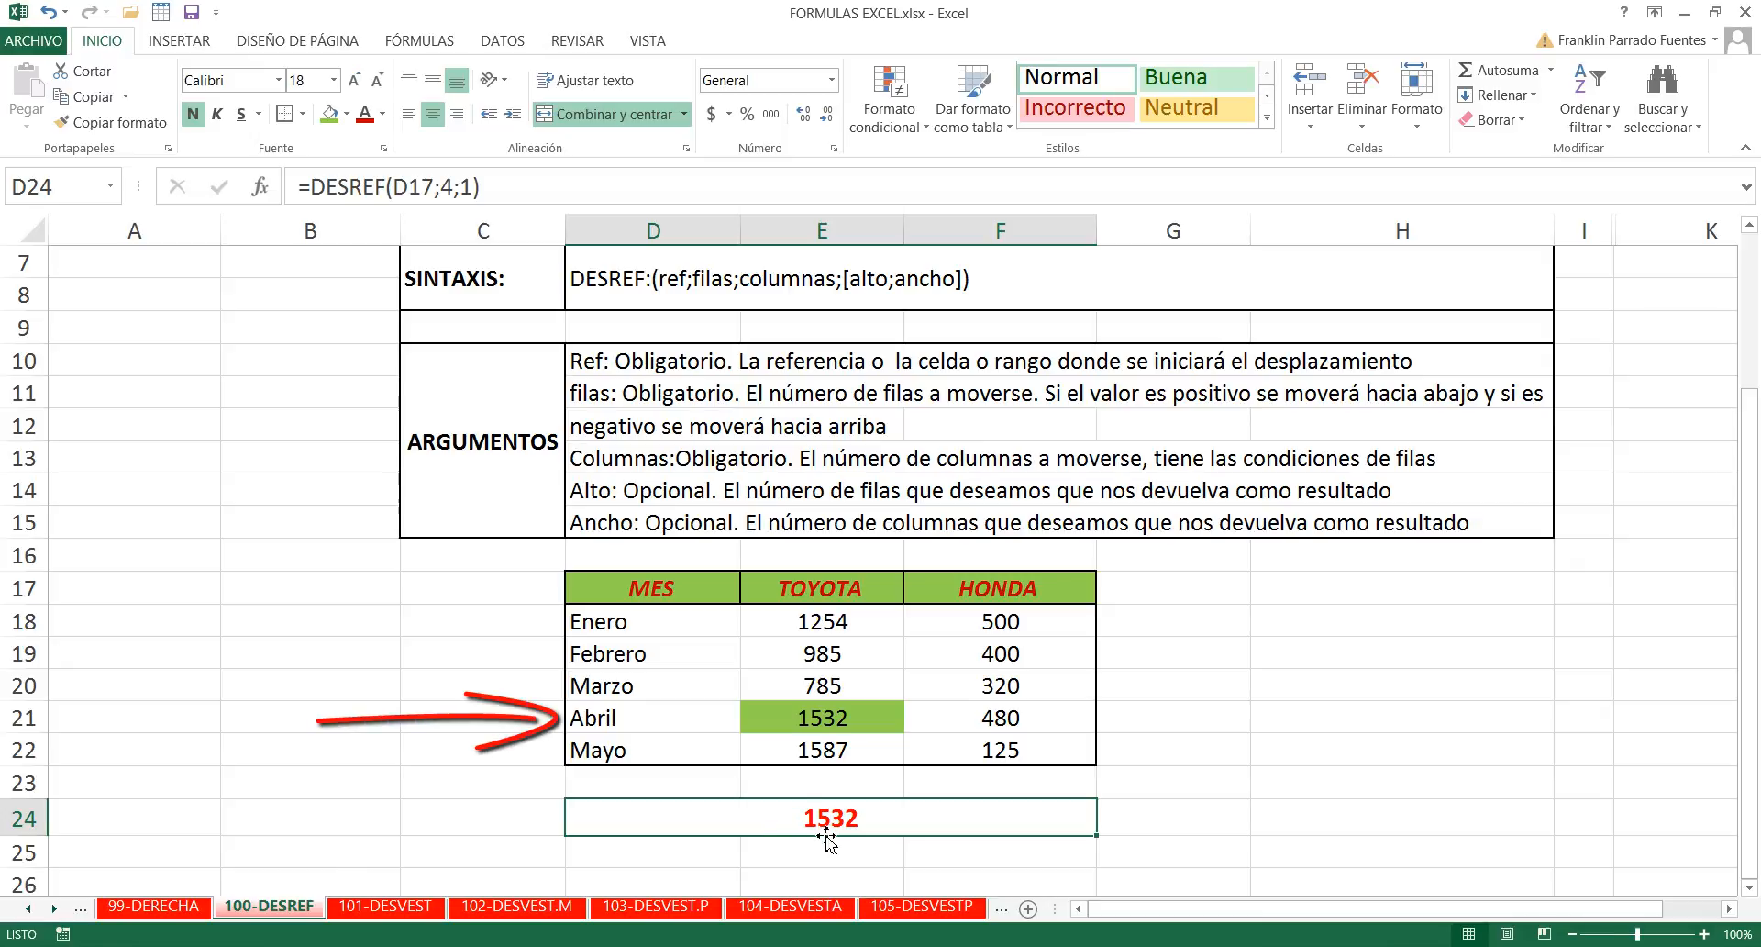
pyautogui.press('Delete')
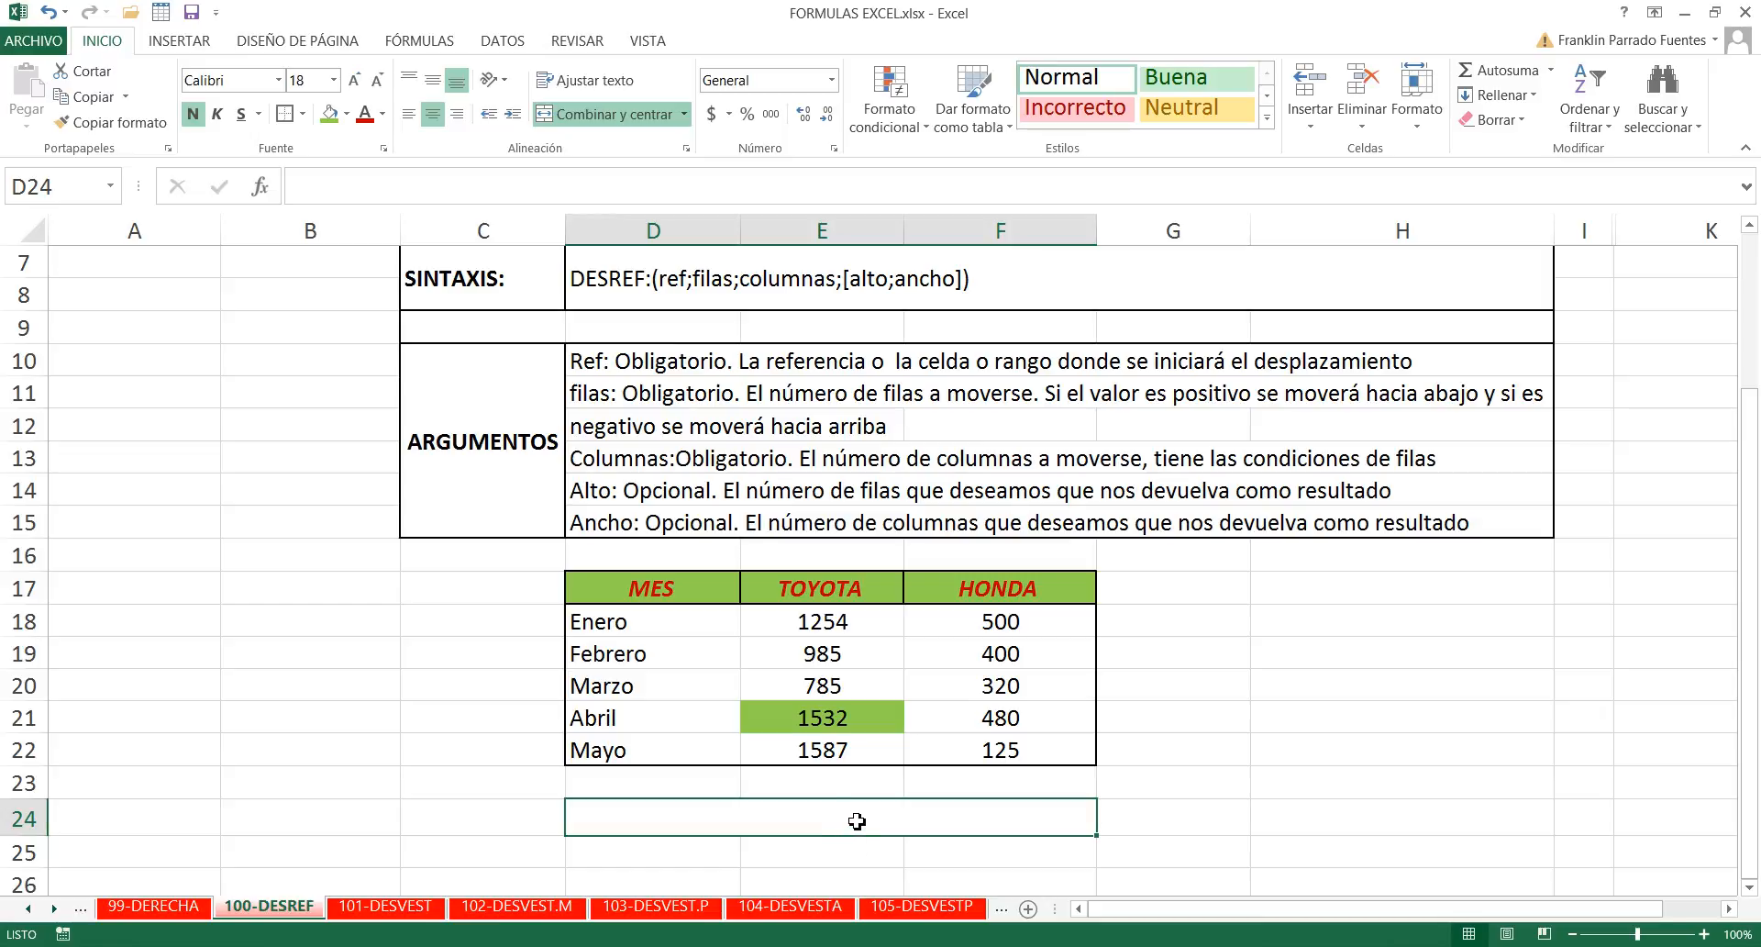
pyautogui.doubleClick(853, 822)
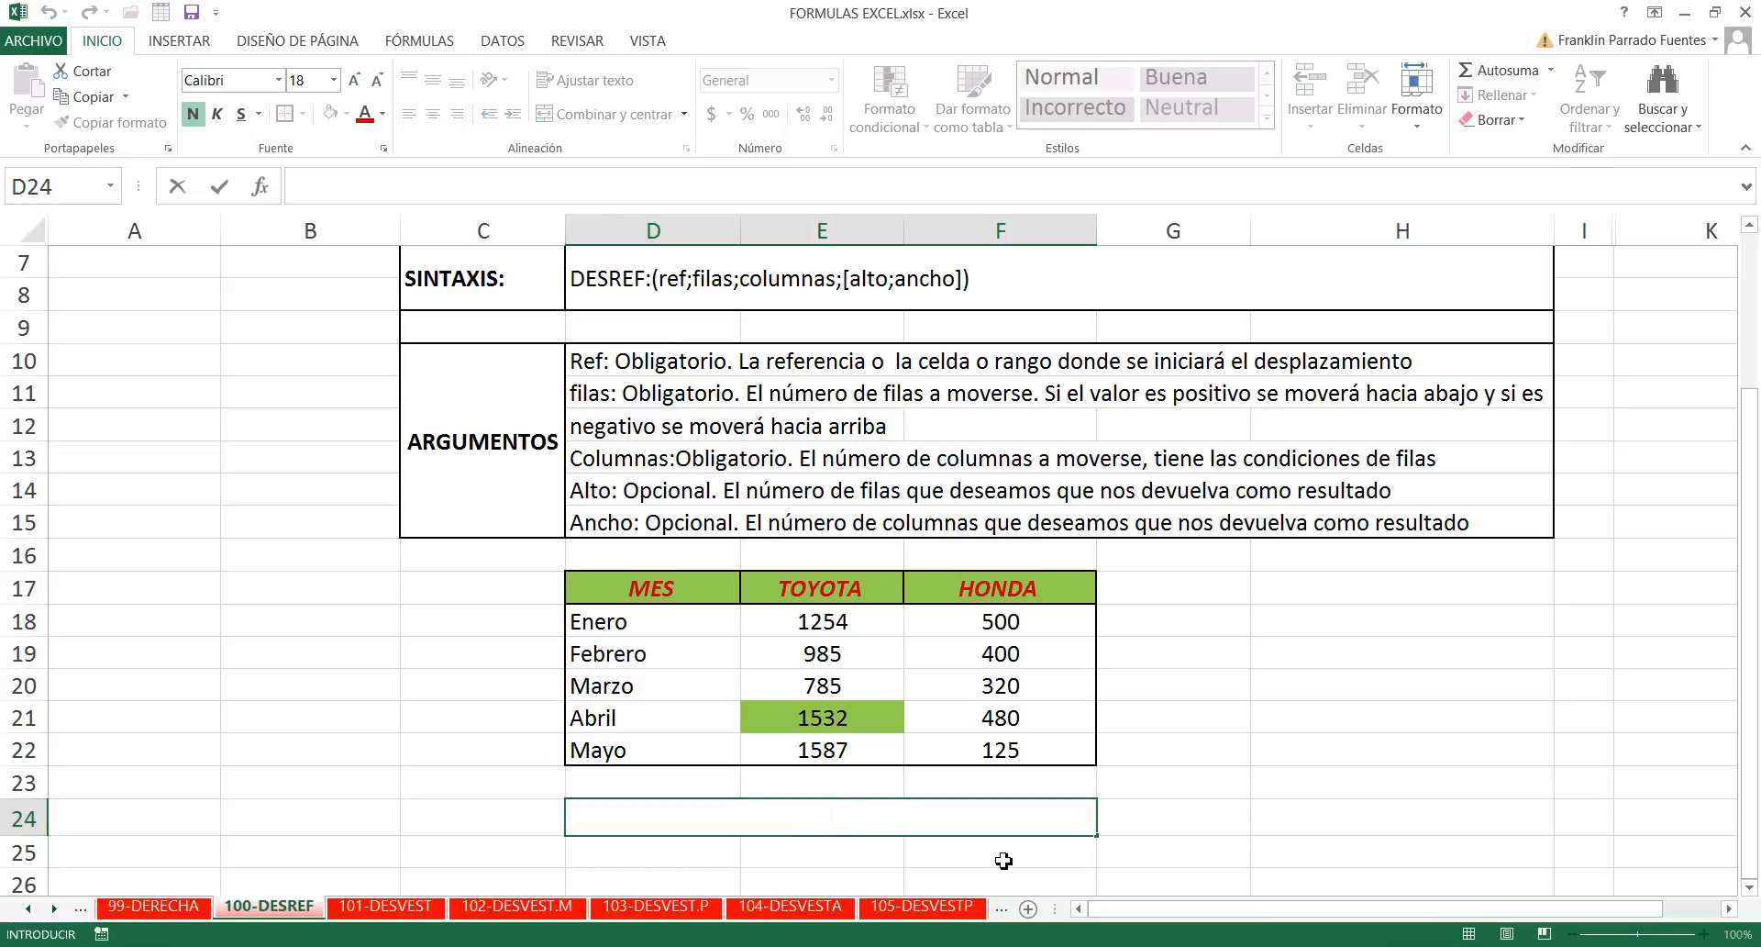
pyautogui.write('=suma')
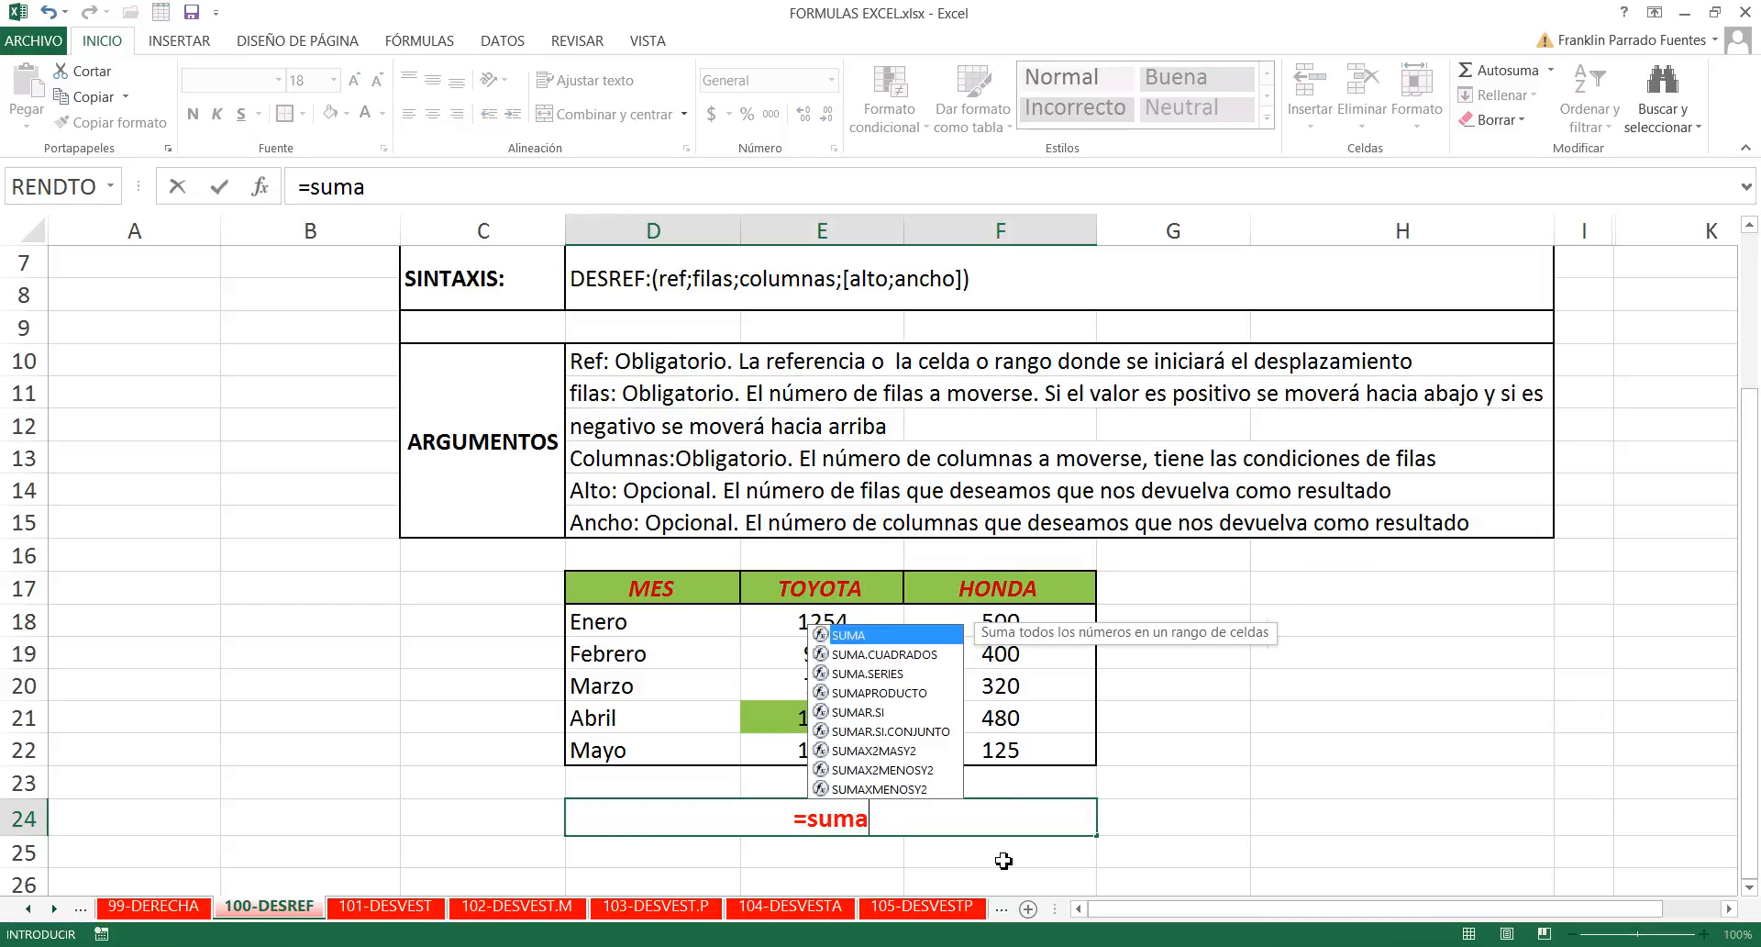
pyautogui.write('(')
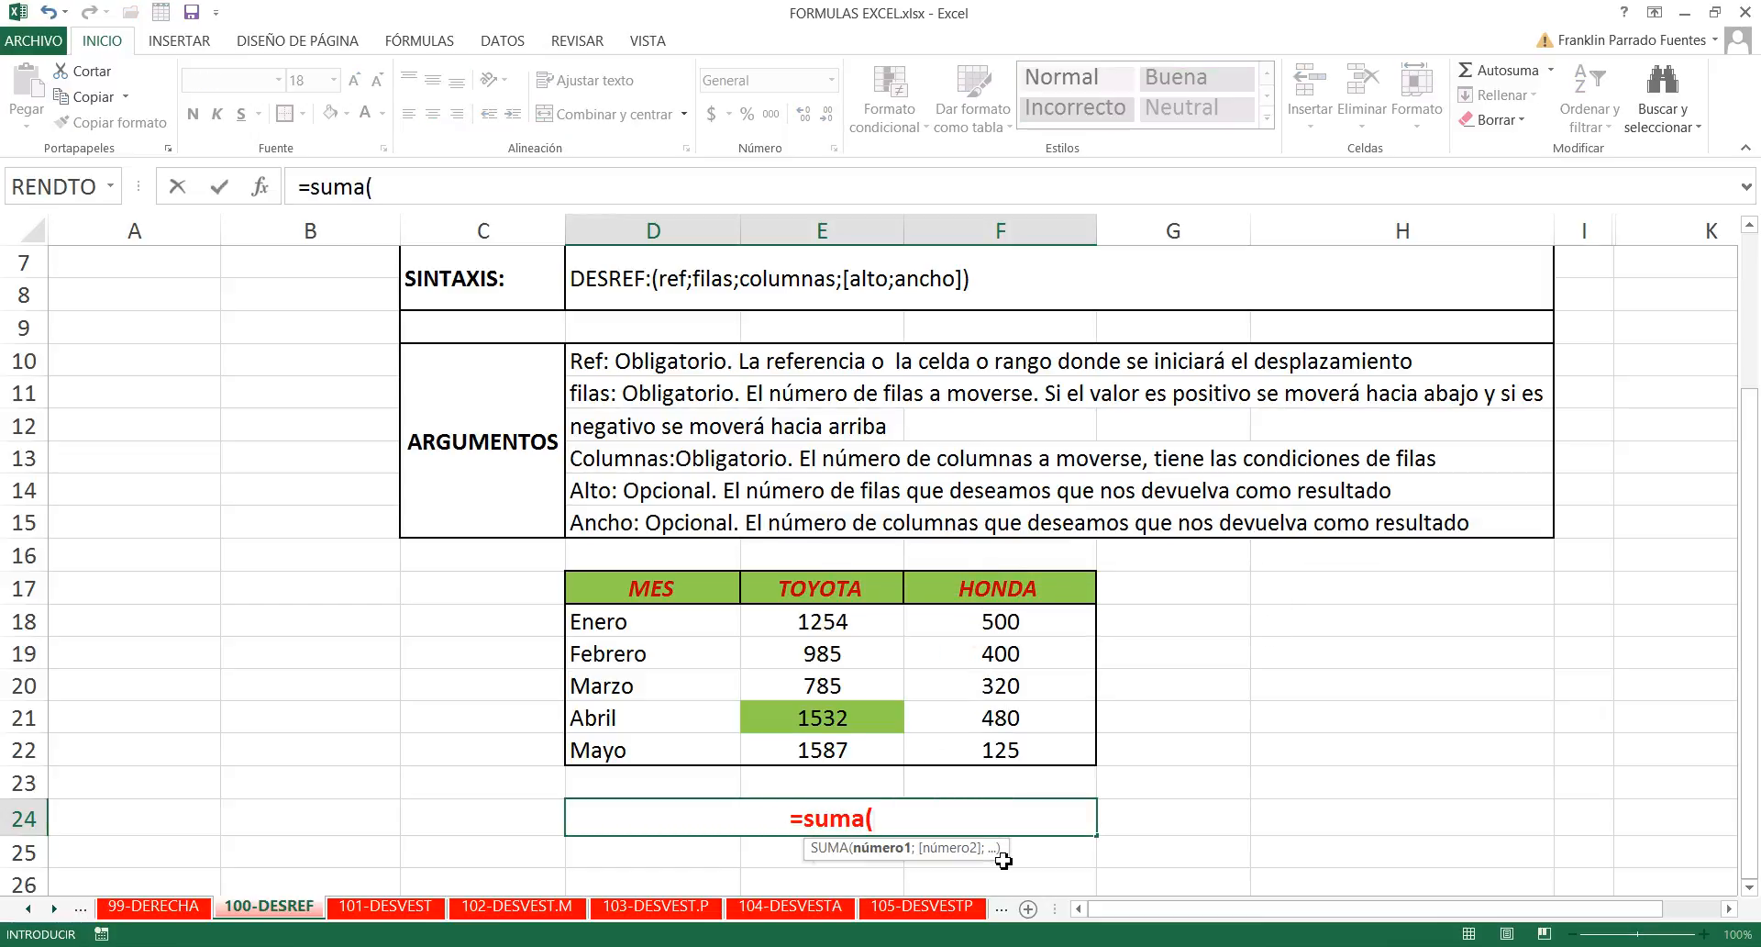
pyautogui.write('(')
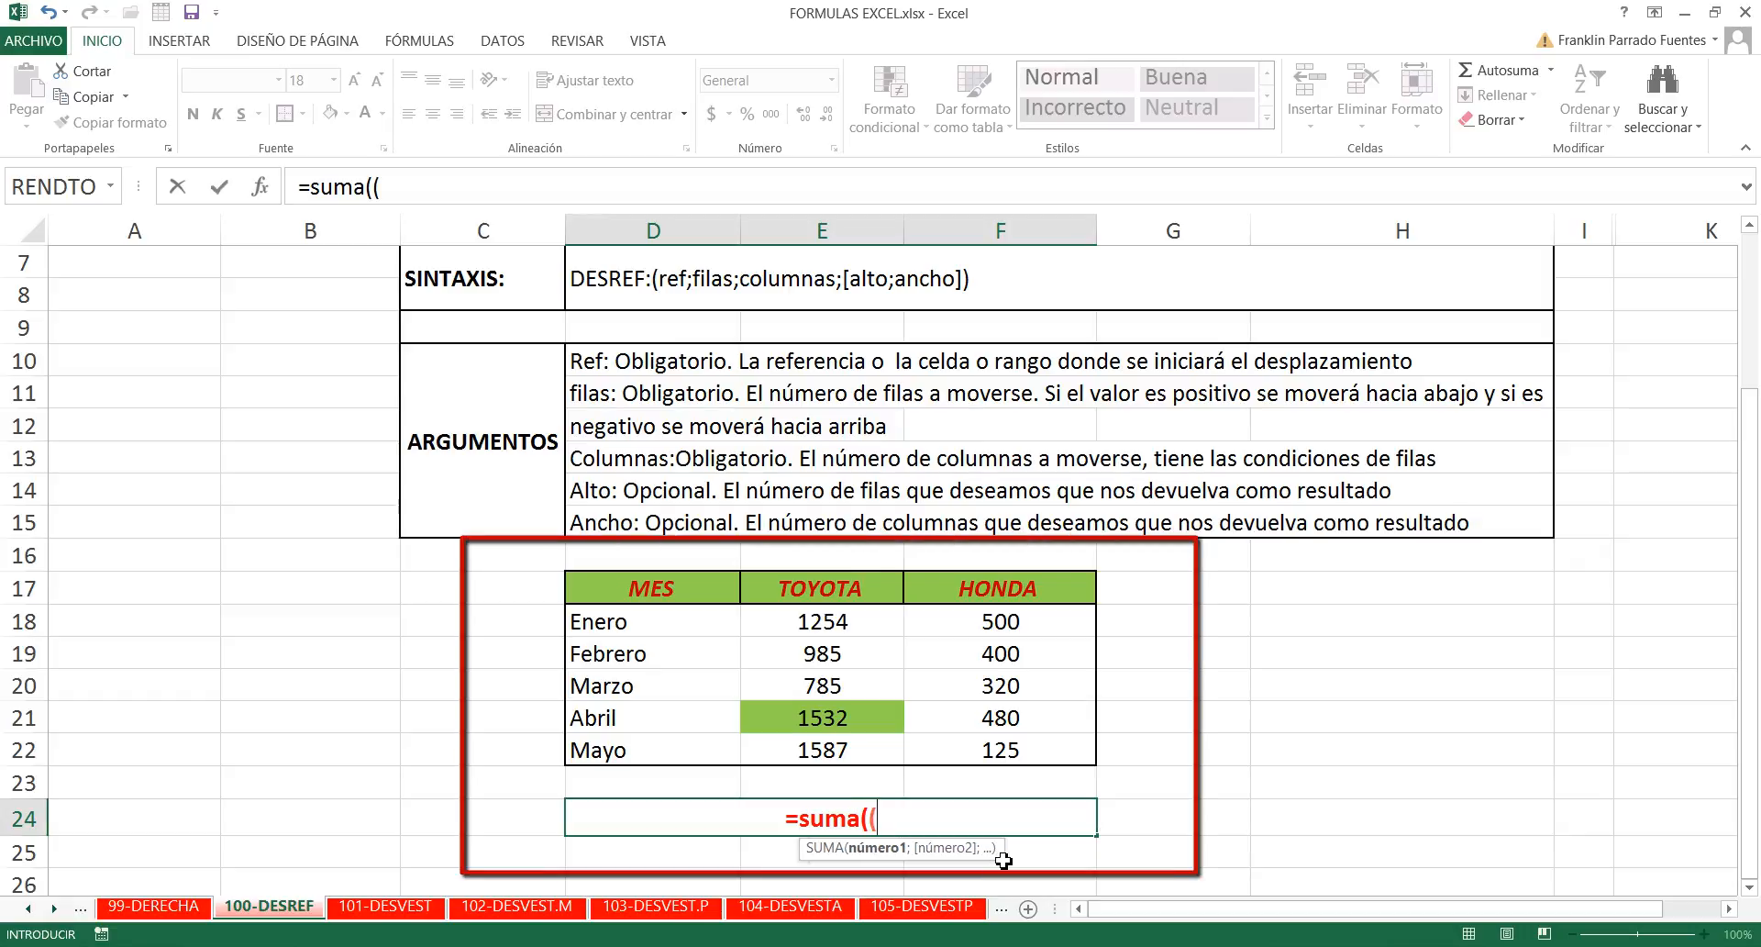
pyautogui.write('des')
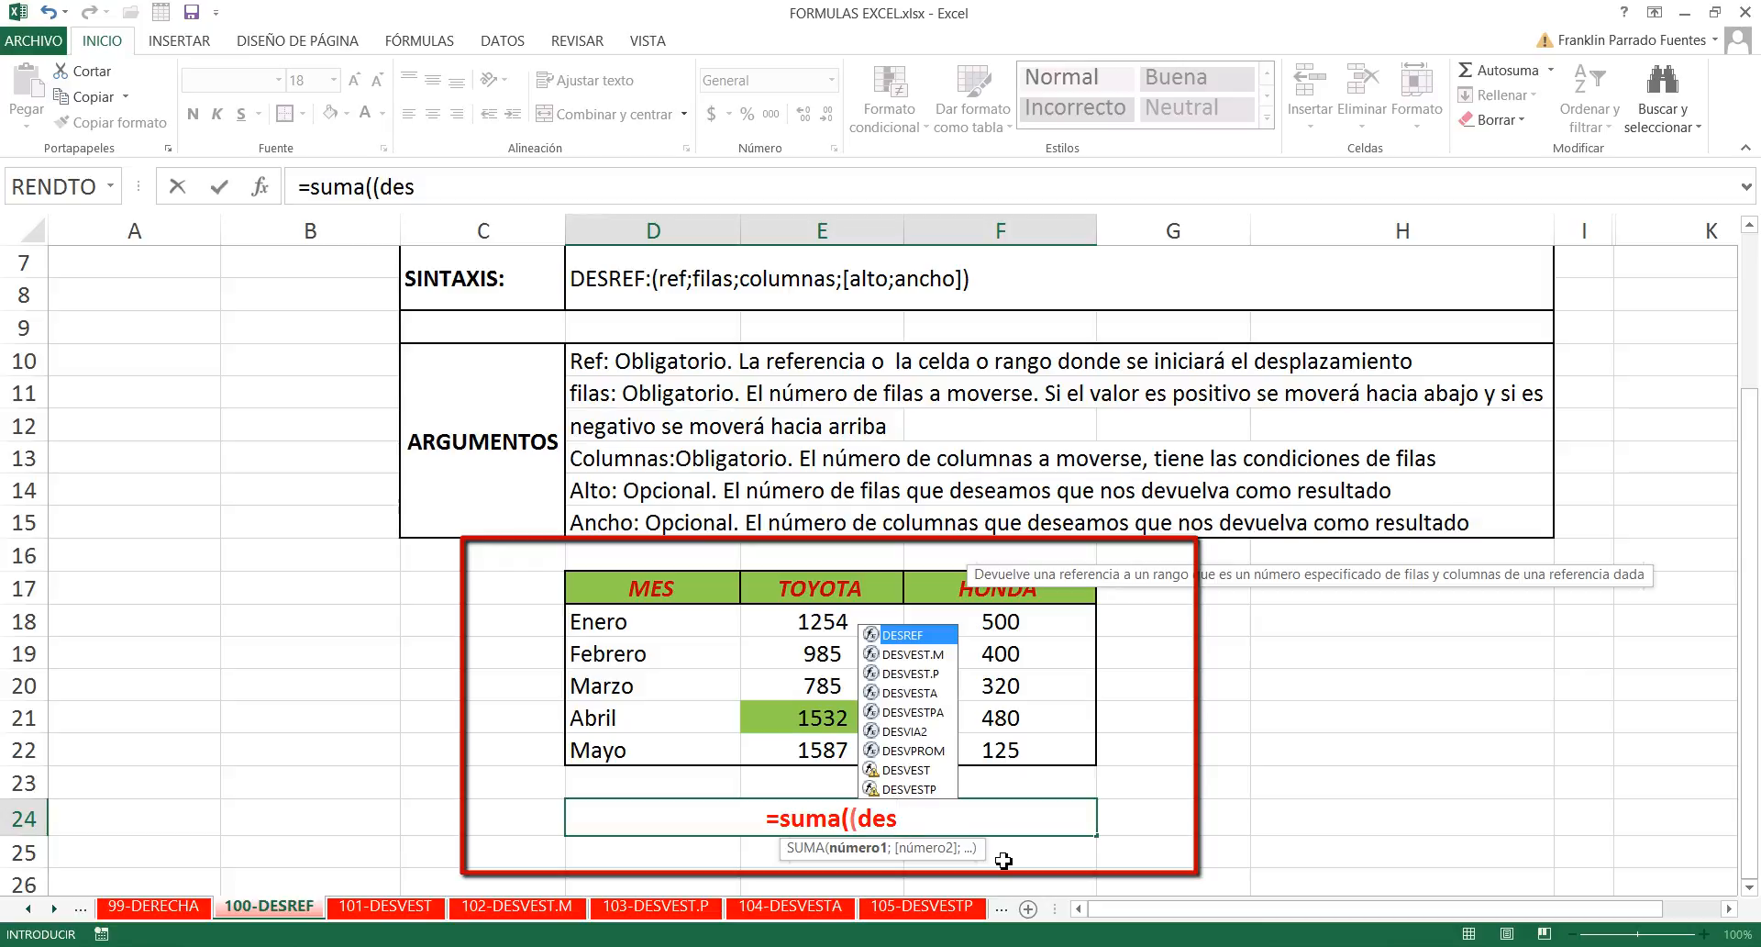
pyautogui.write('re')
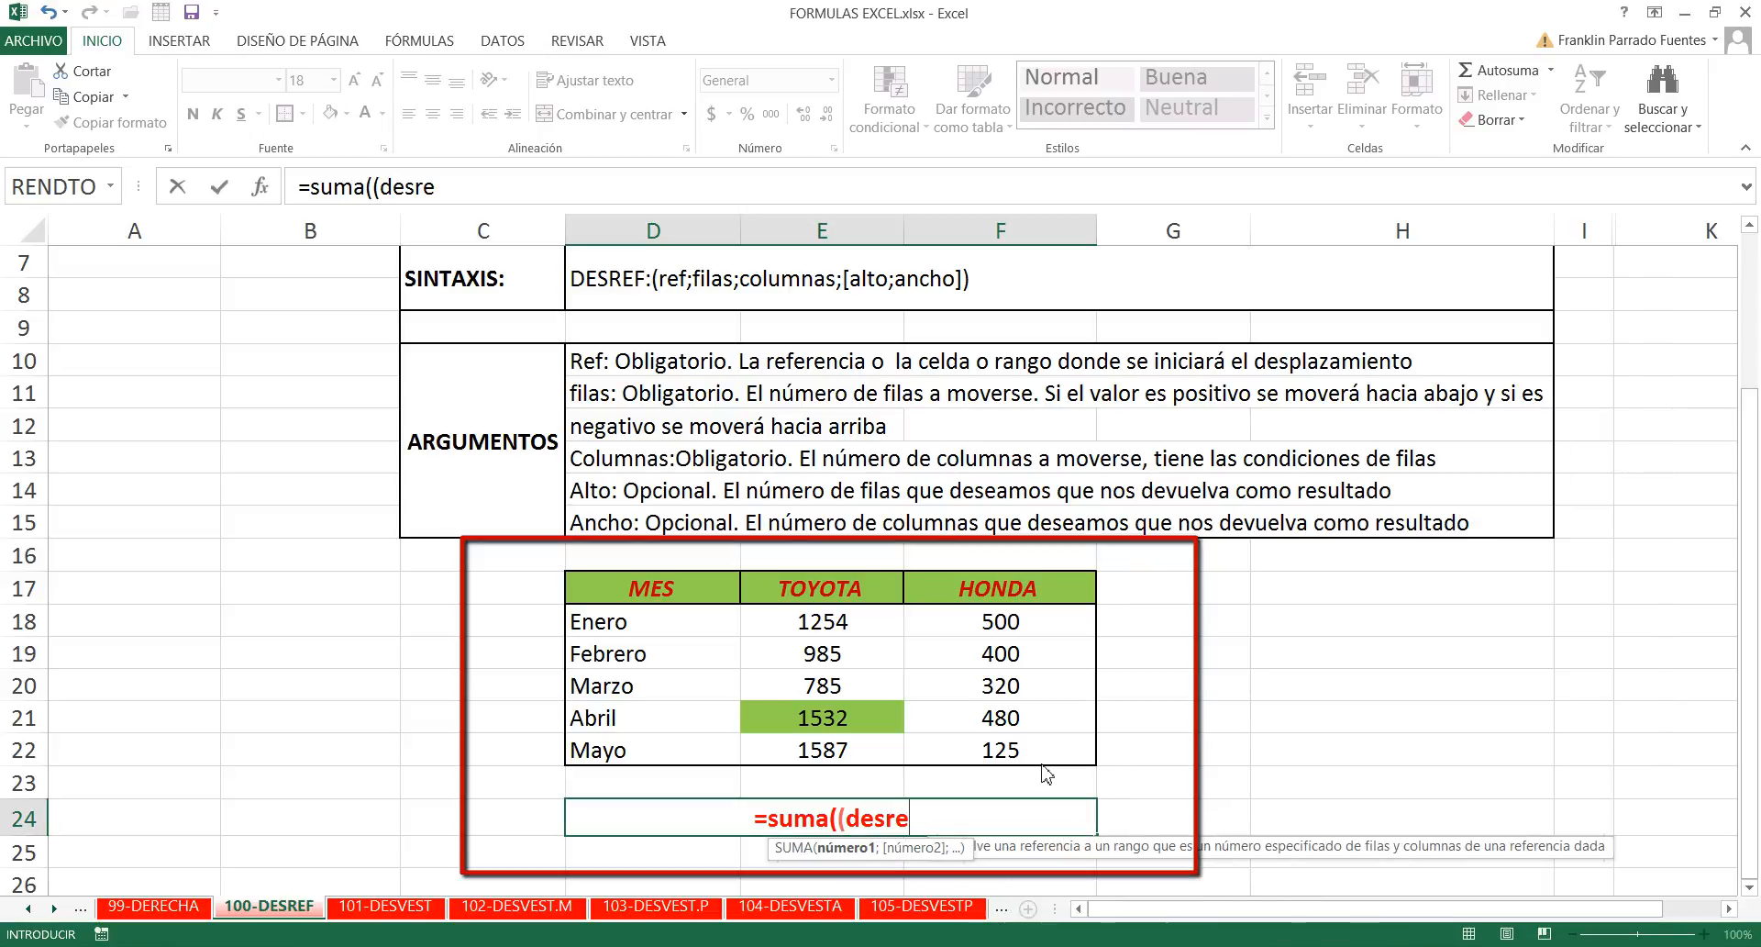
pyautogui.press('BackSpace')
pyautogui.press('BackSpace')
pyautogui.press('BackSpace')
pyautogui.press('BackSpace')
pyautogui.press('BackSpace')
pyautogui.press('BackSpace')
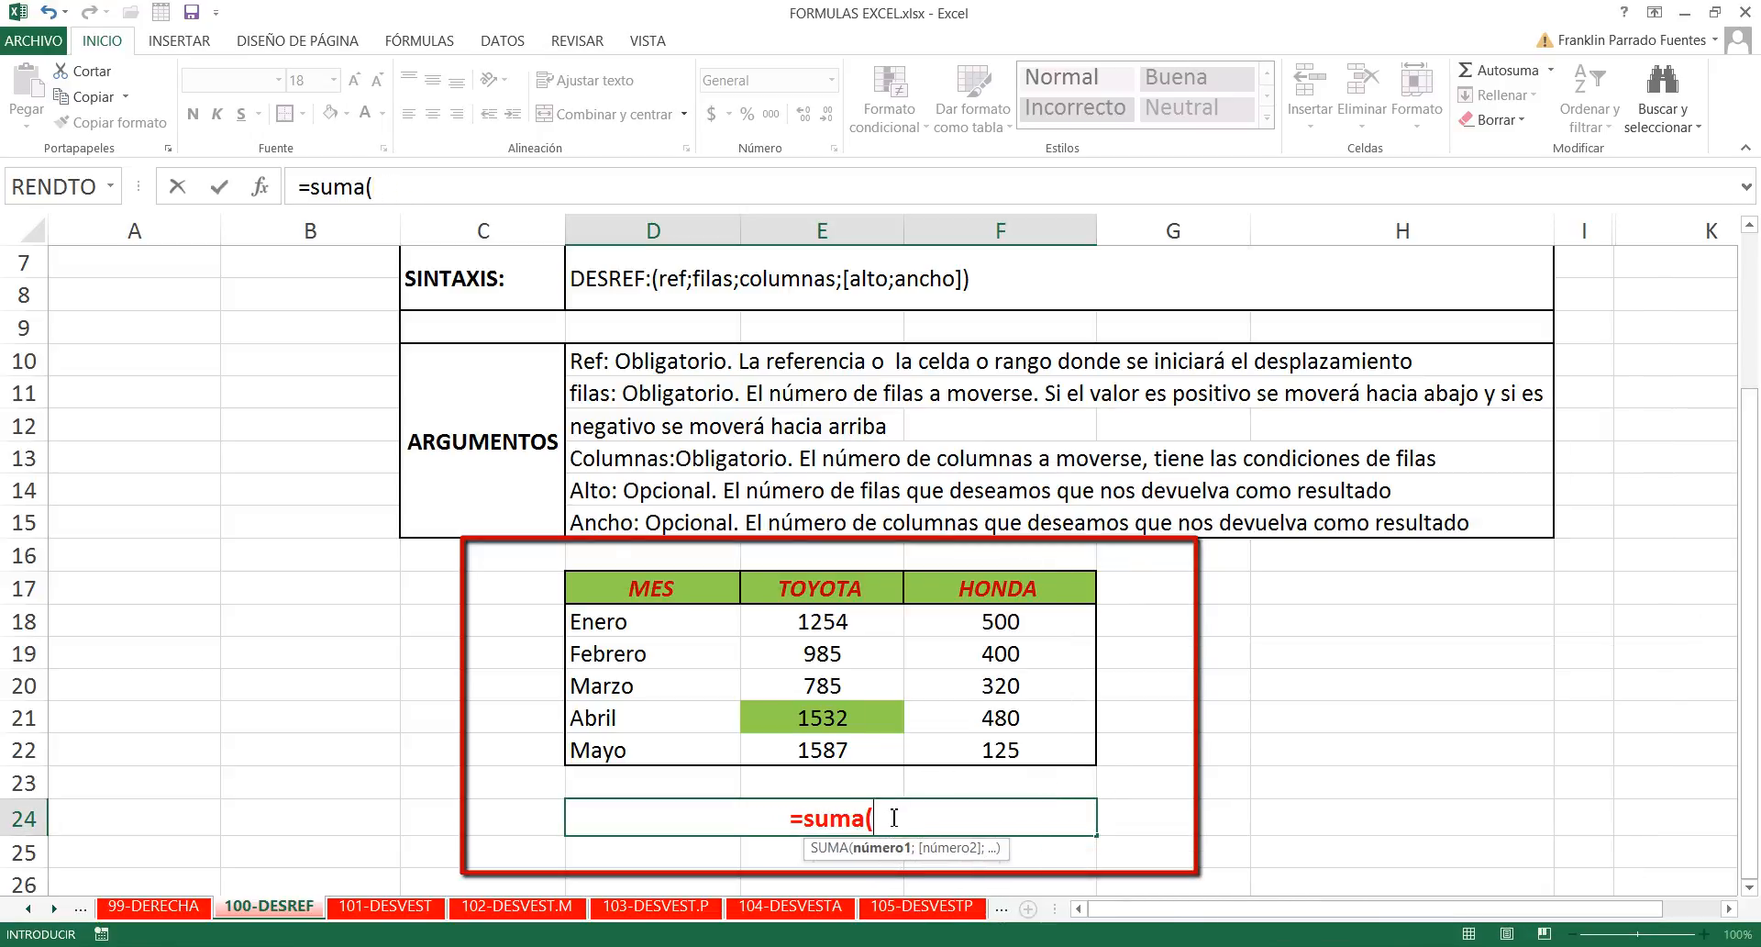
# - Nest DESREF inside SUMA, using the MES header D17 as reference with 1 row and 1 column of offset
pyautogui.write('desref')
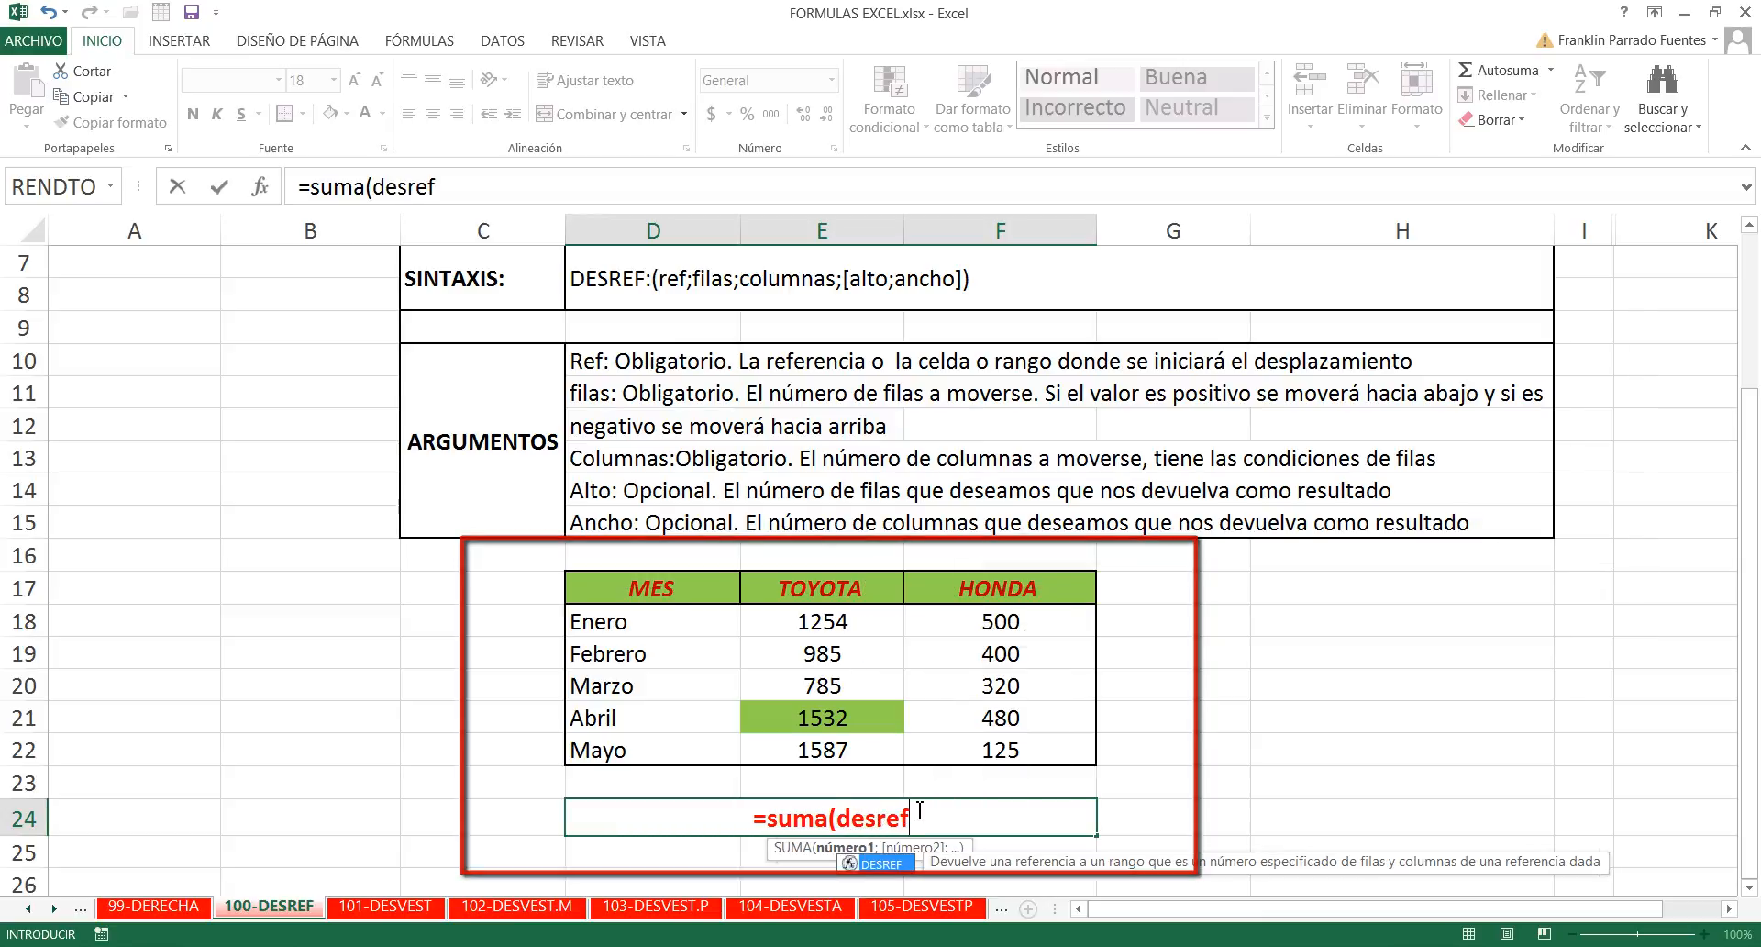
pyautogui.press('Tab')
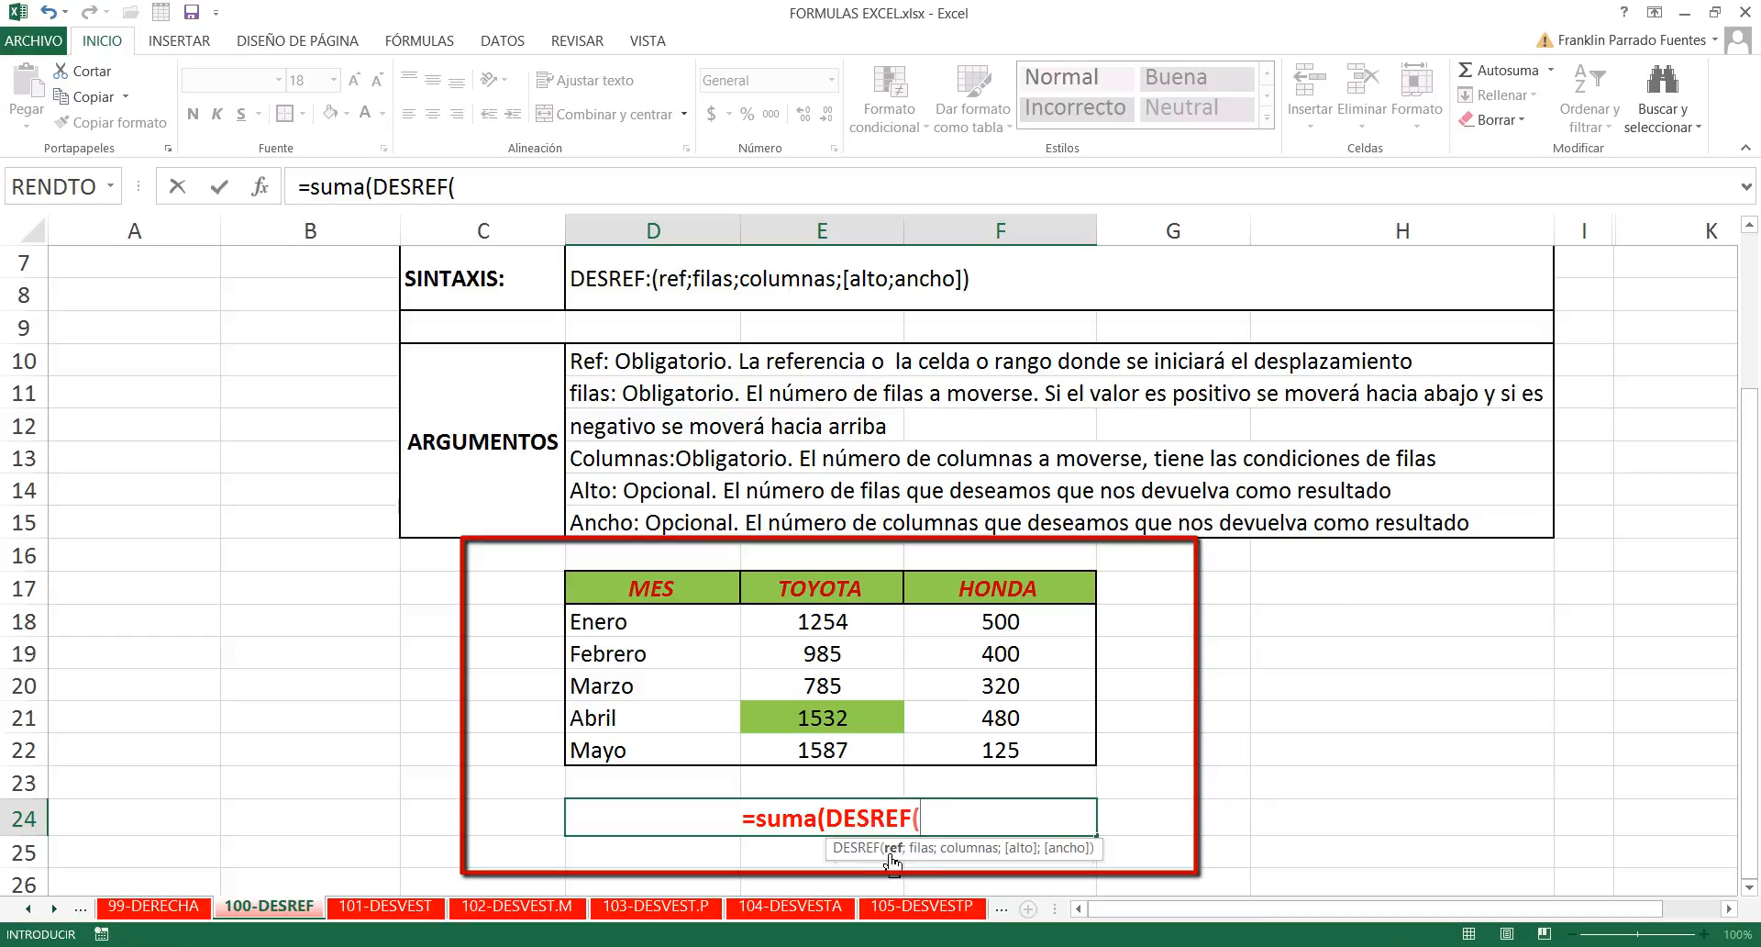
pyautogui.click(679, 590)
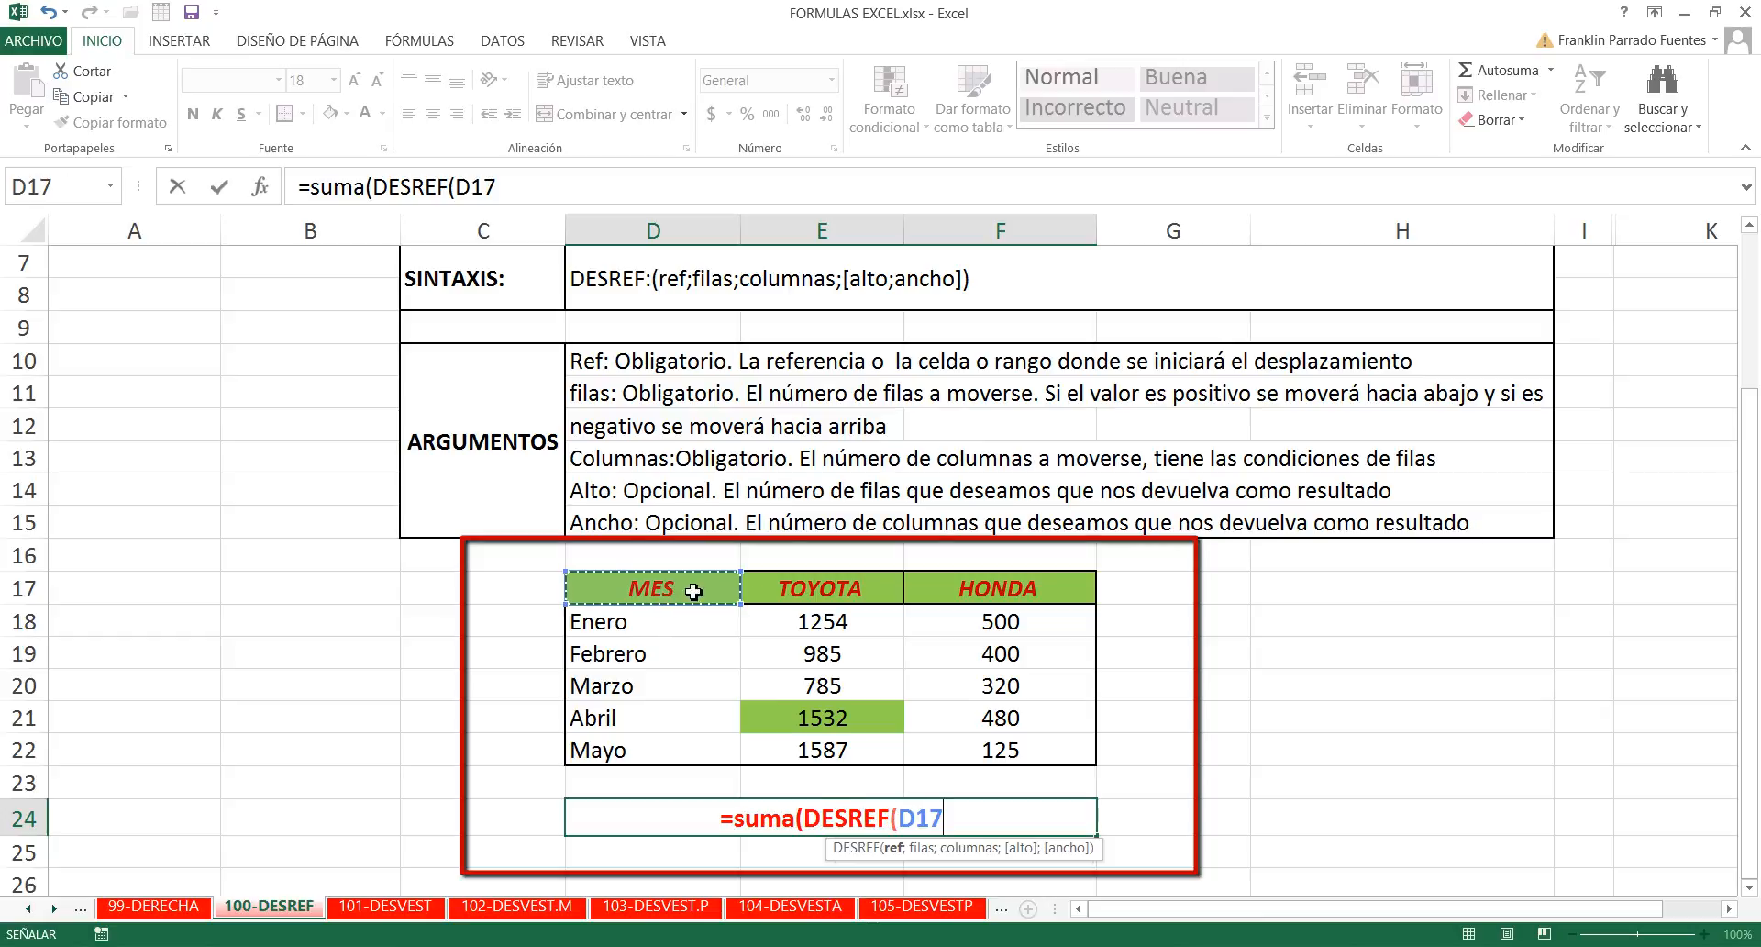
pyautogui.write(';')
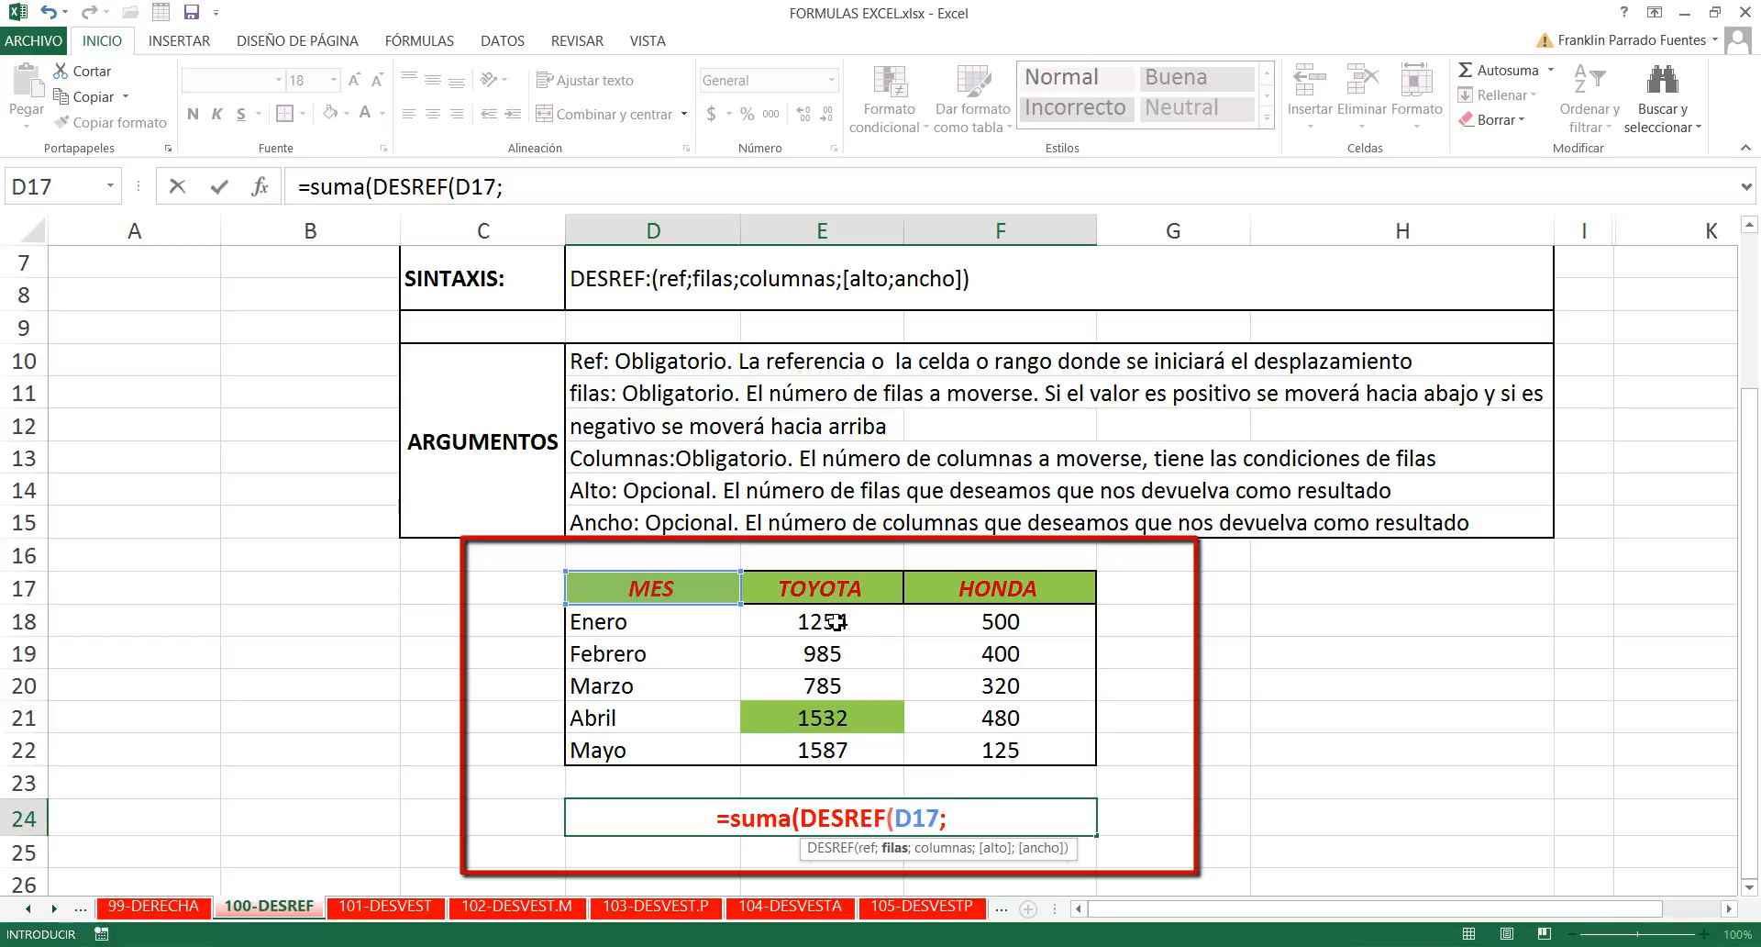
pyautogui.write('1')
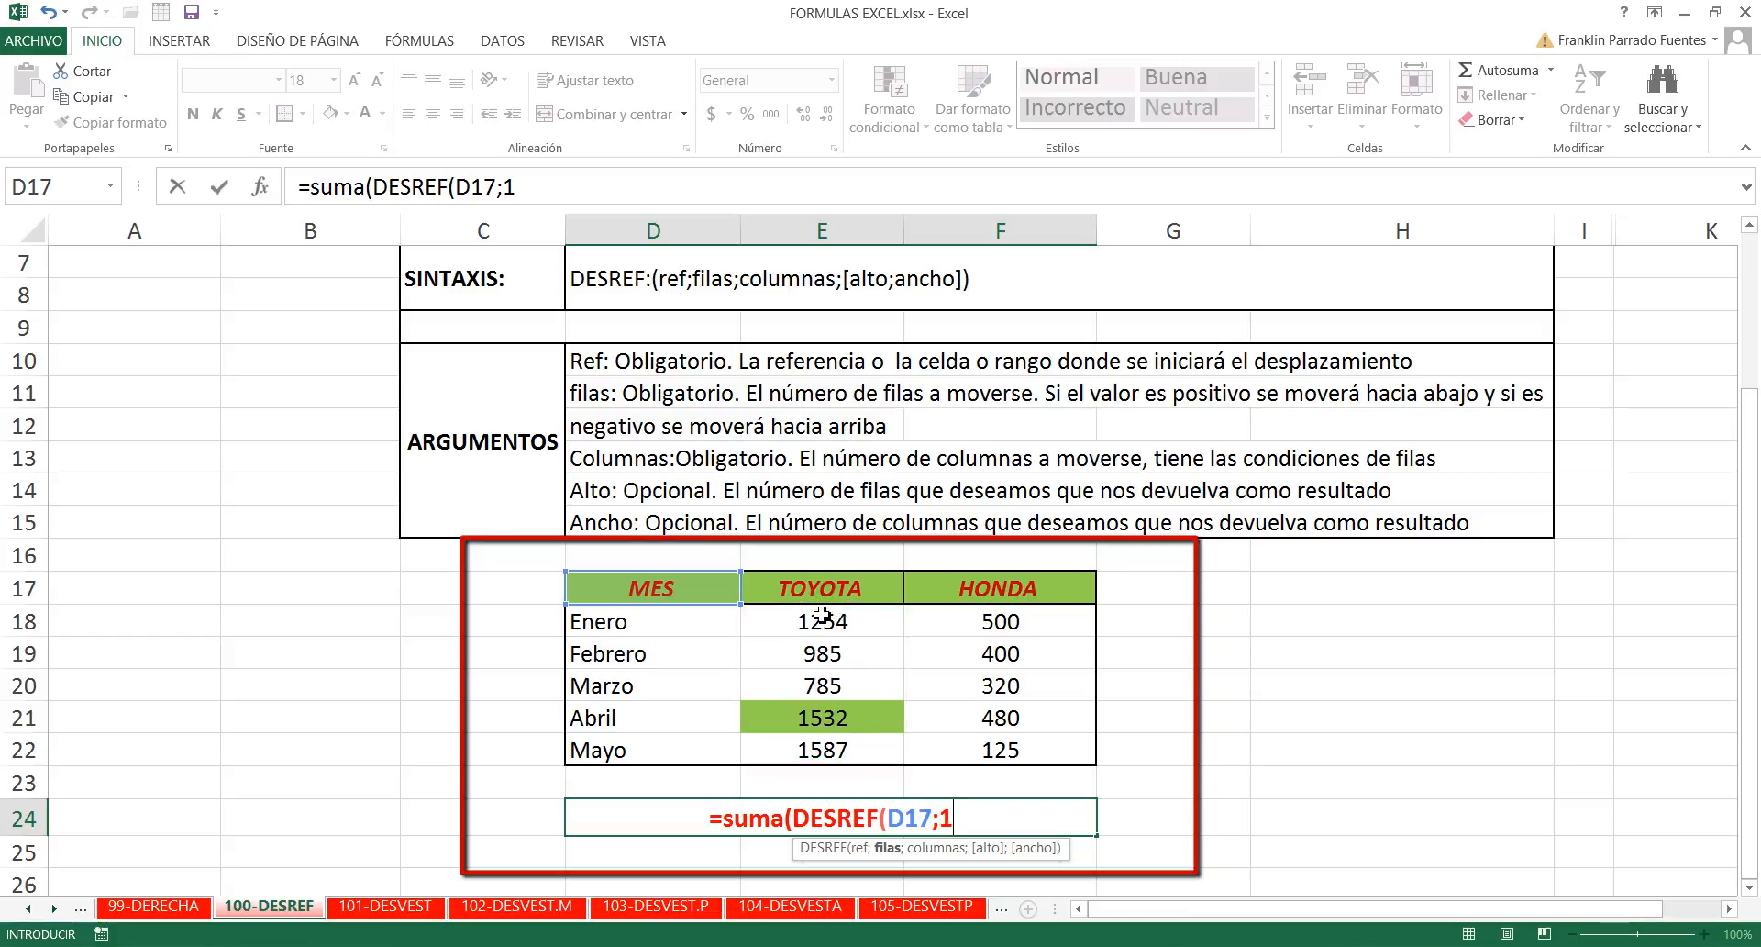
pyautogui.write(';')
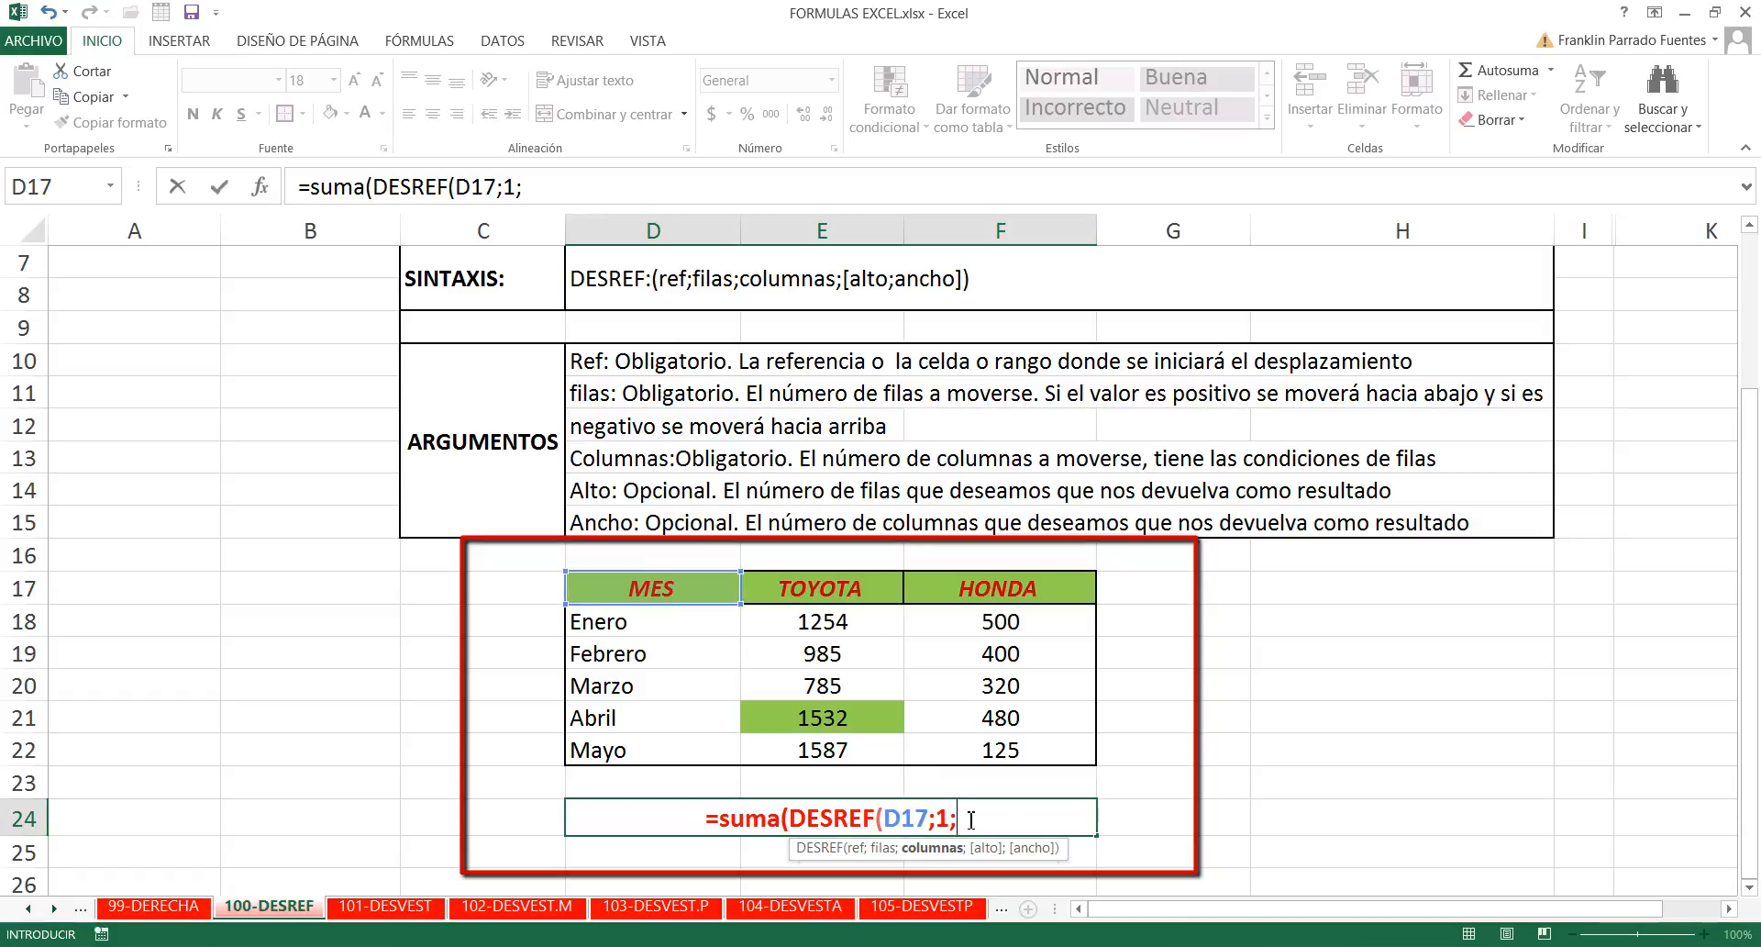
pyautogui.write('1;')
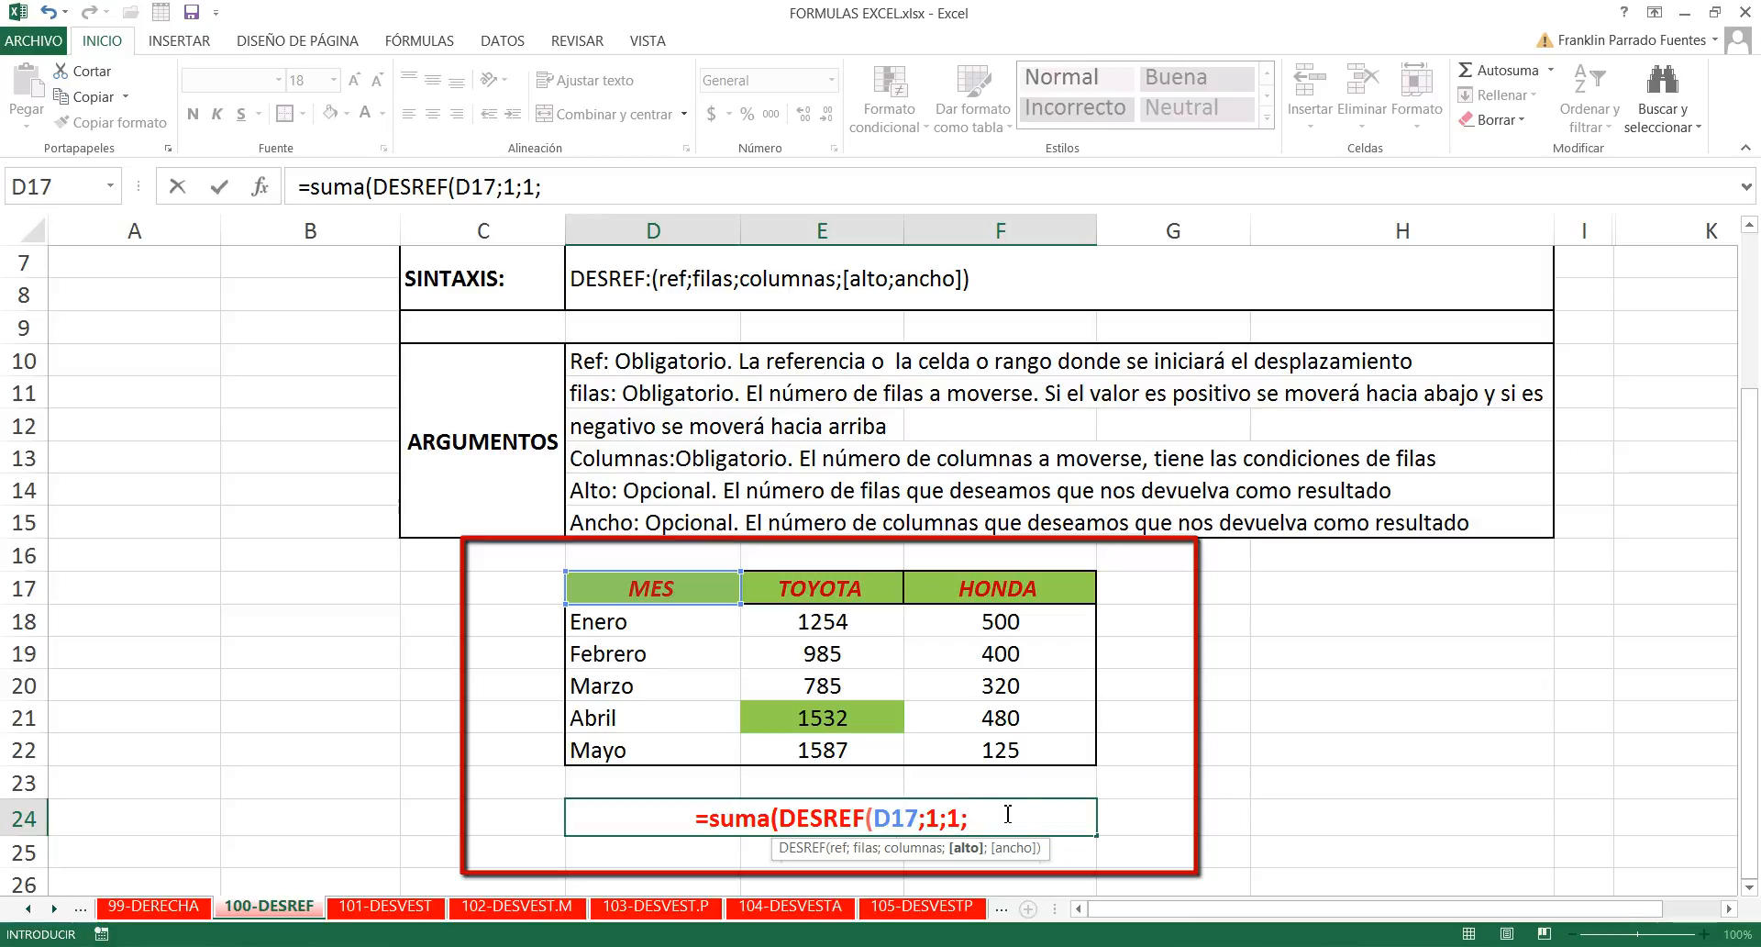
# - Give DESREF a height of 5 and a width of 1, completing =suma(DESREF(D17;1;1;5;1)) in merged cell D24
pyautogui.write('4')
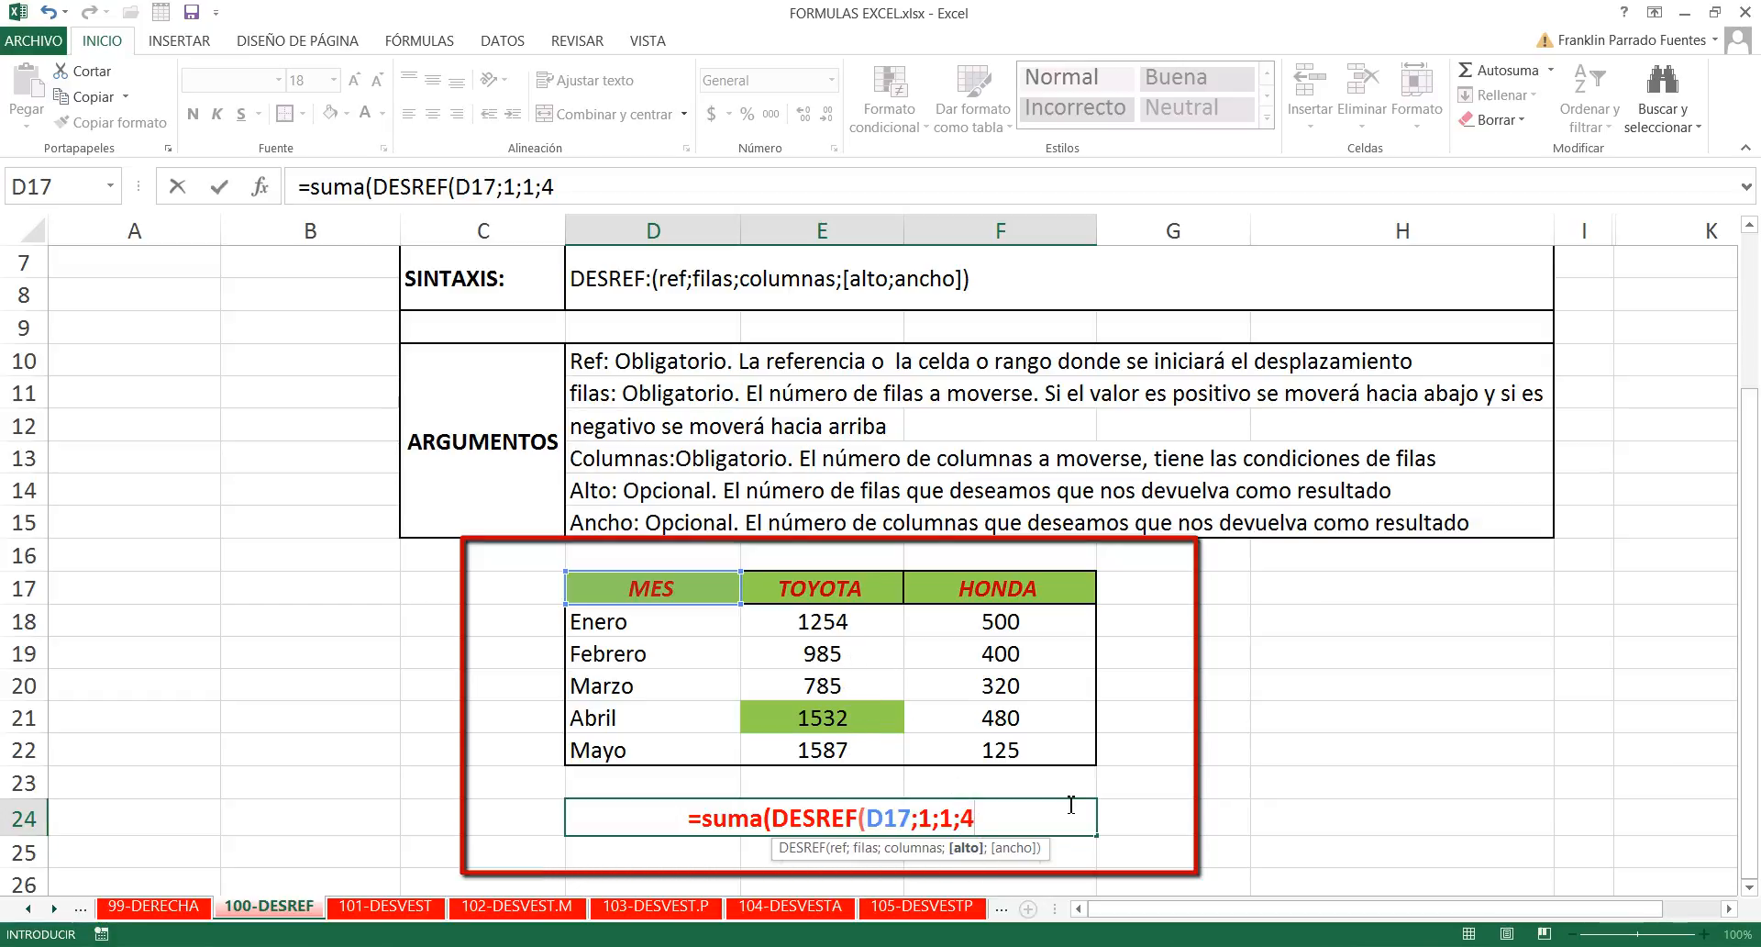
pyautogui.press('BackSpace')
pyautogui.write('5;')
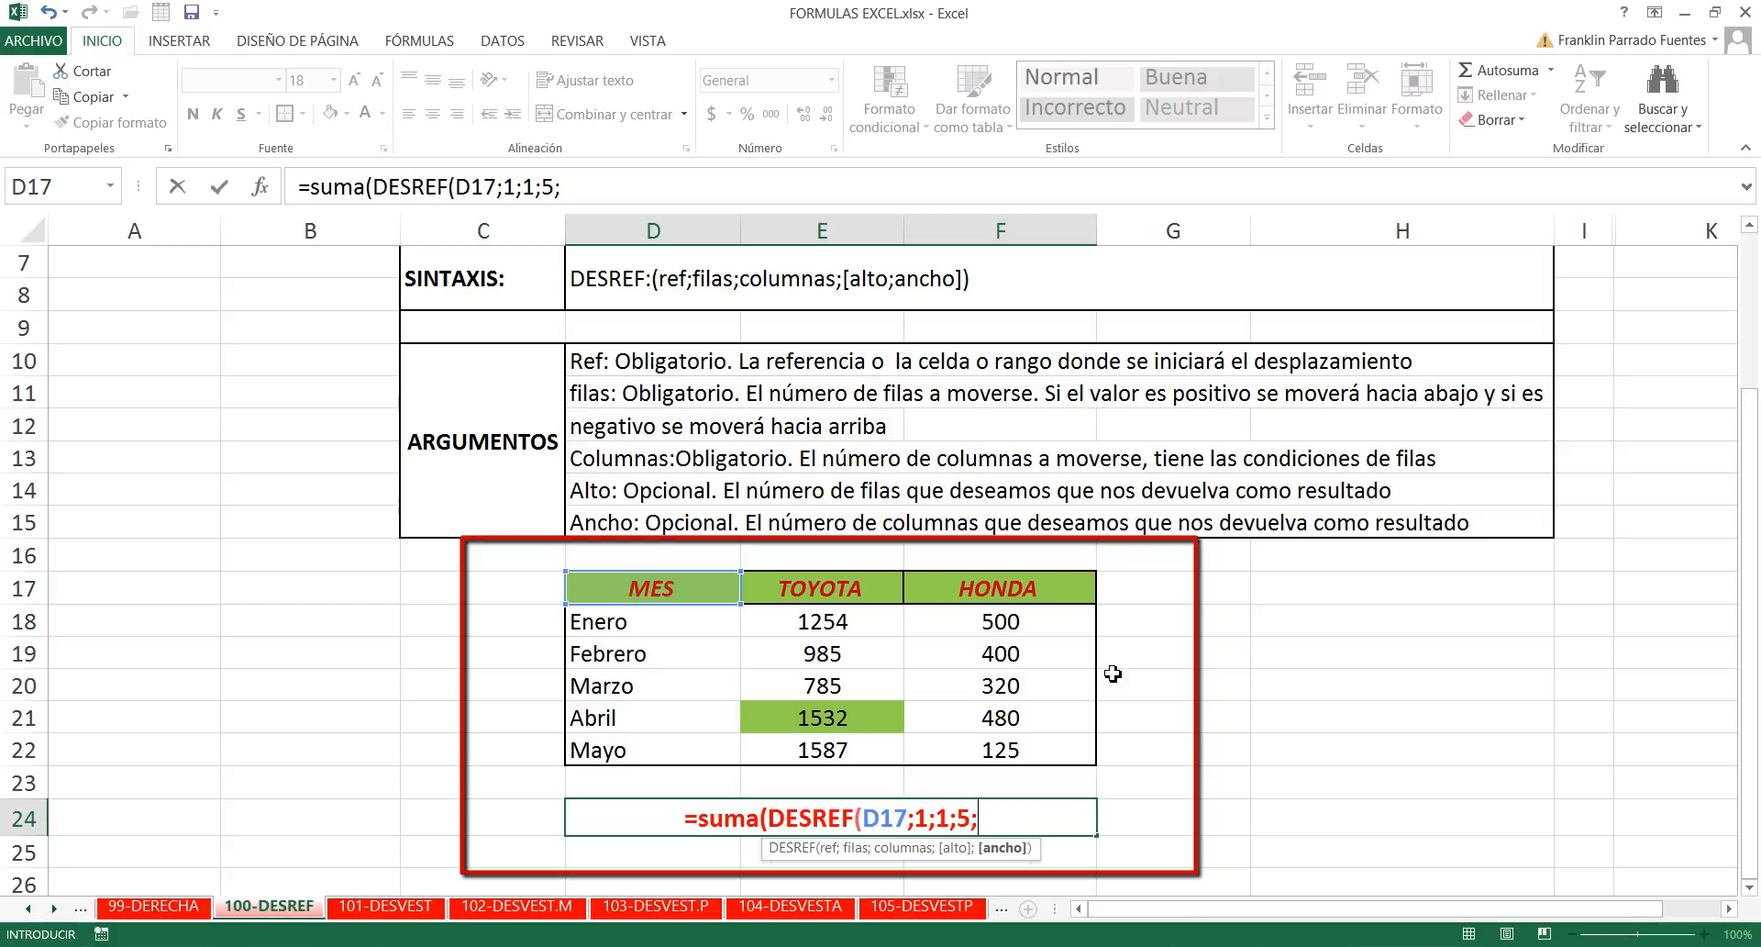
pyautogui.write('1')
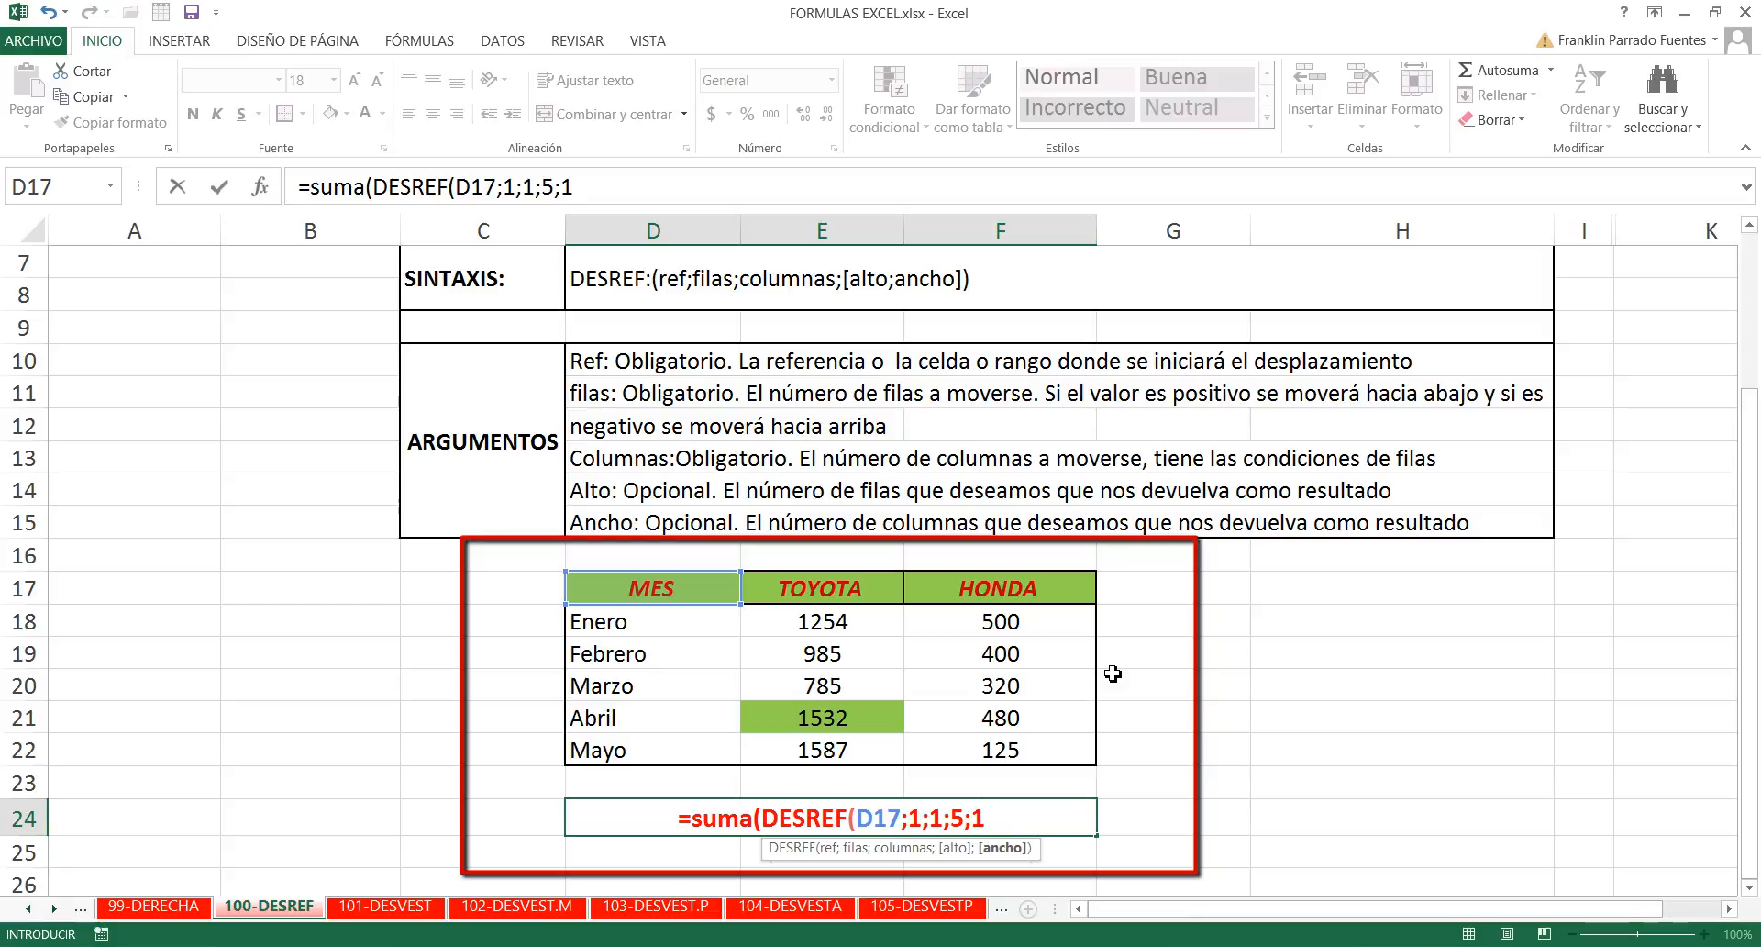
pyautogui.write(')')
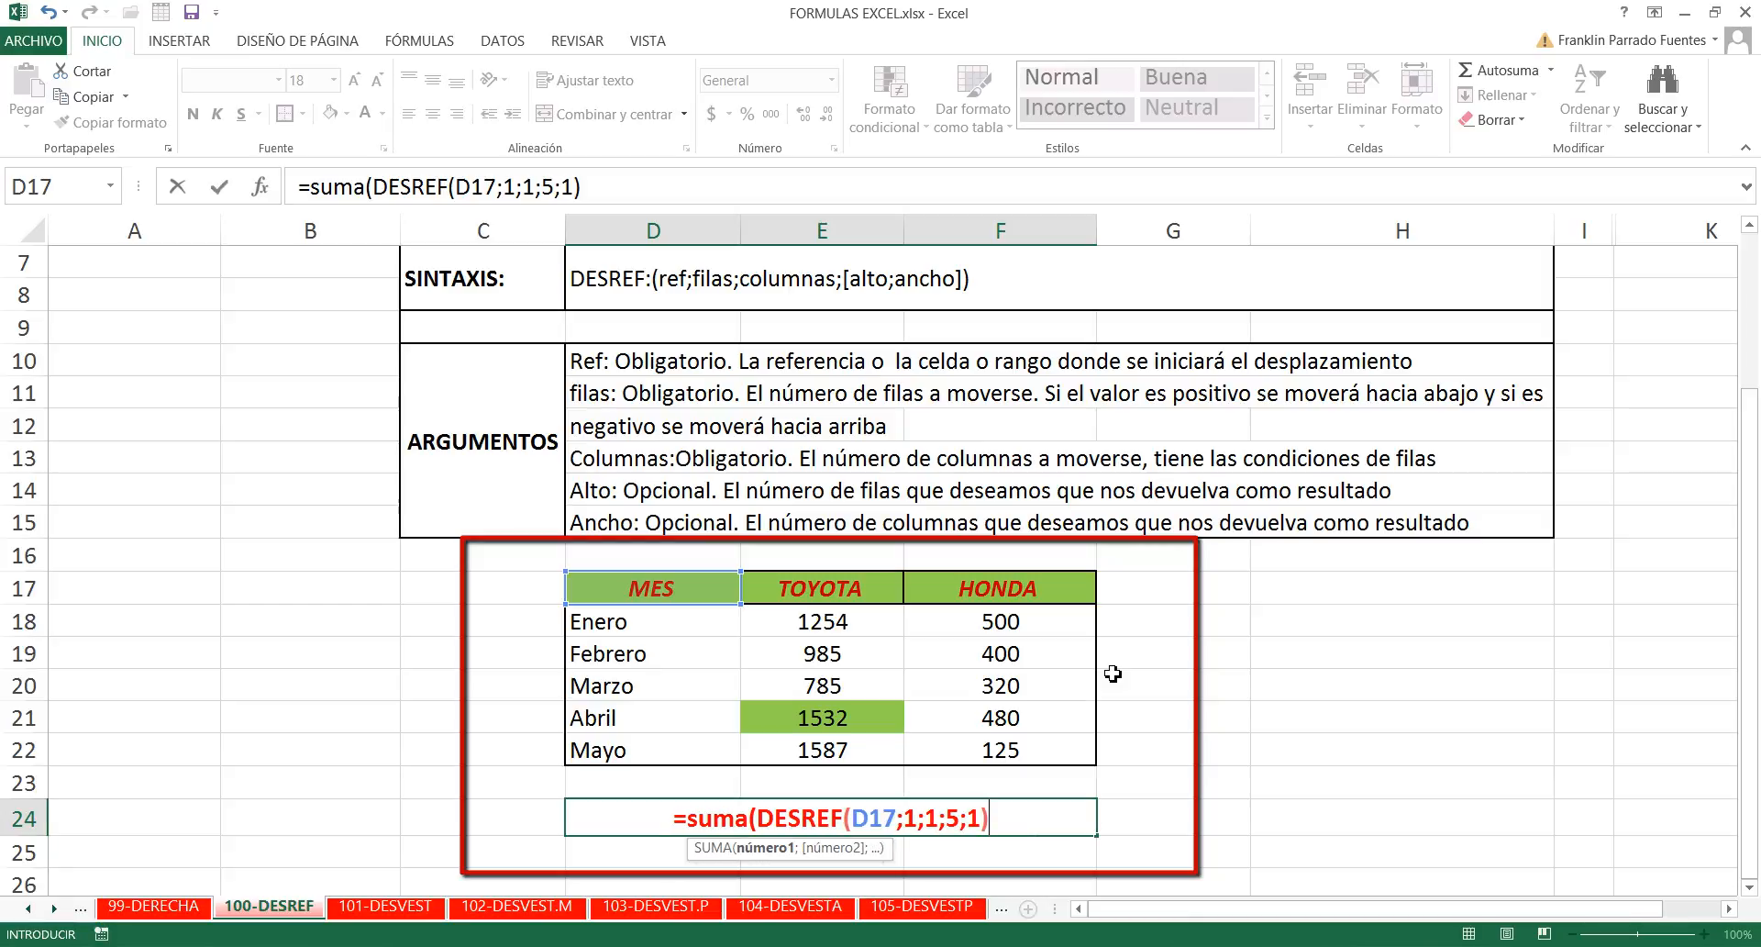
pyautogui.write(')')
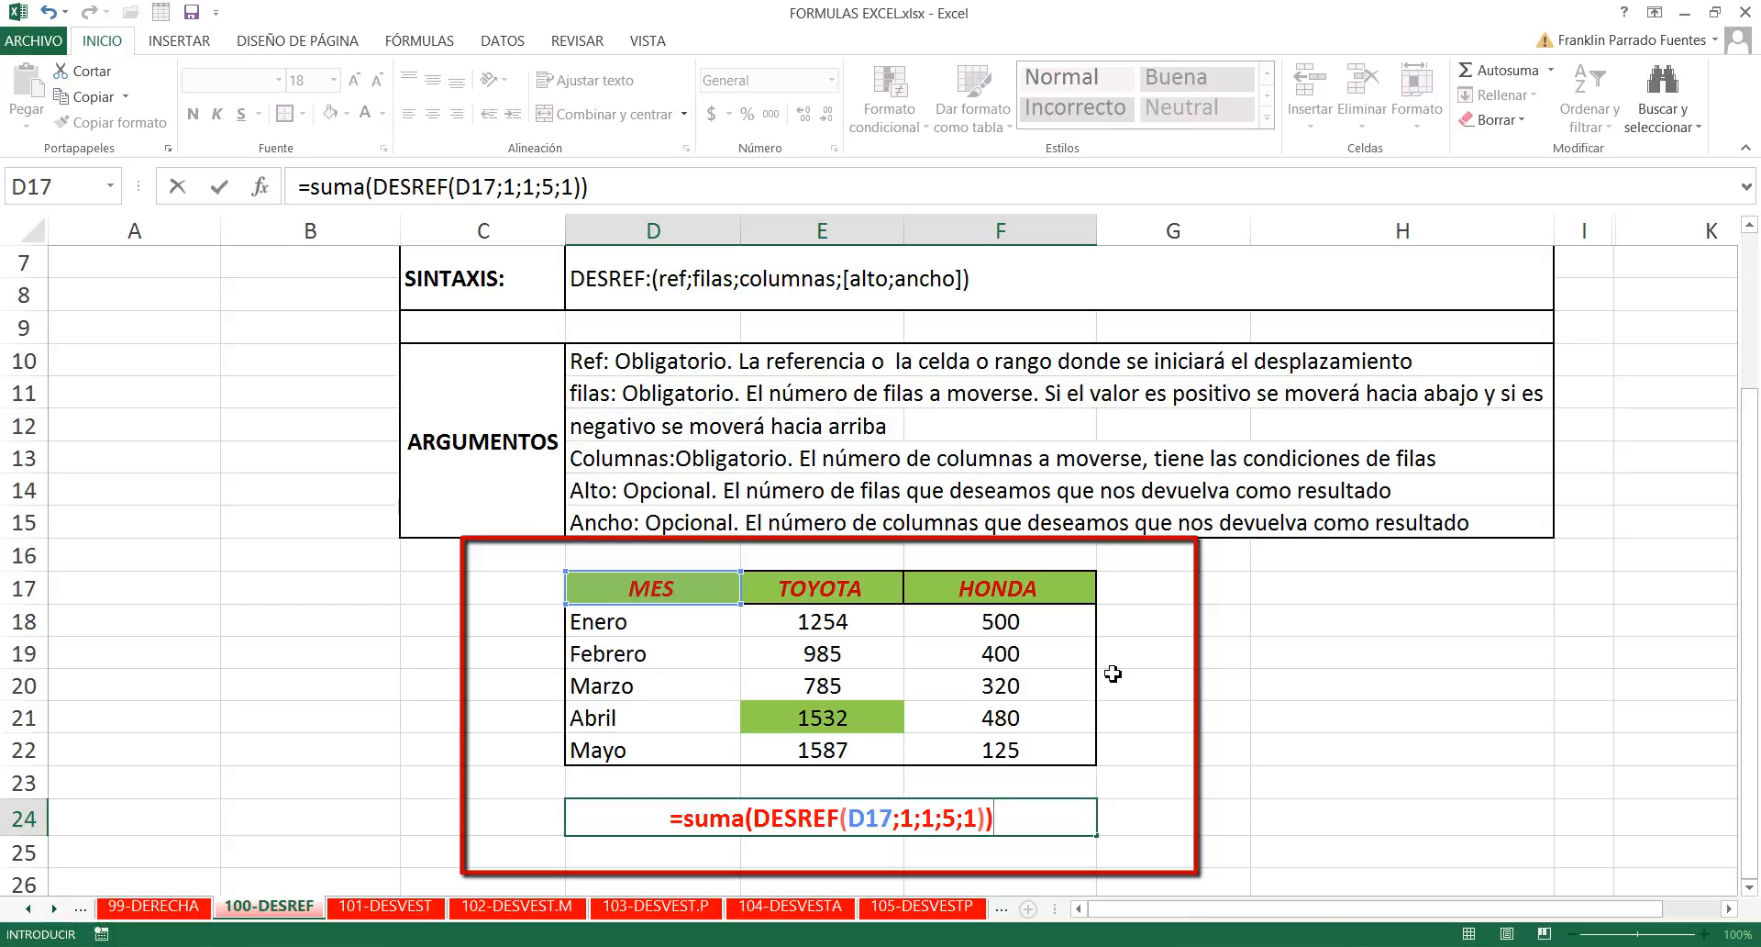
pyautogui.press('Return')
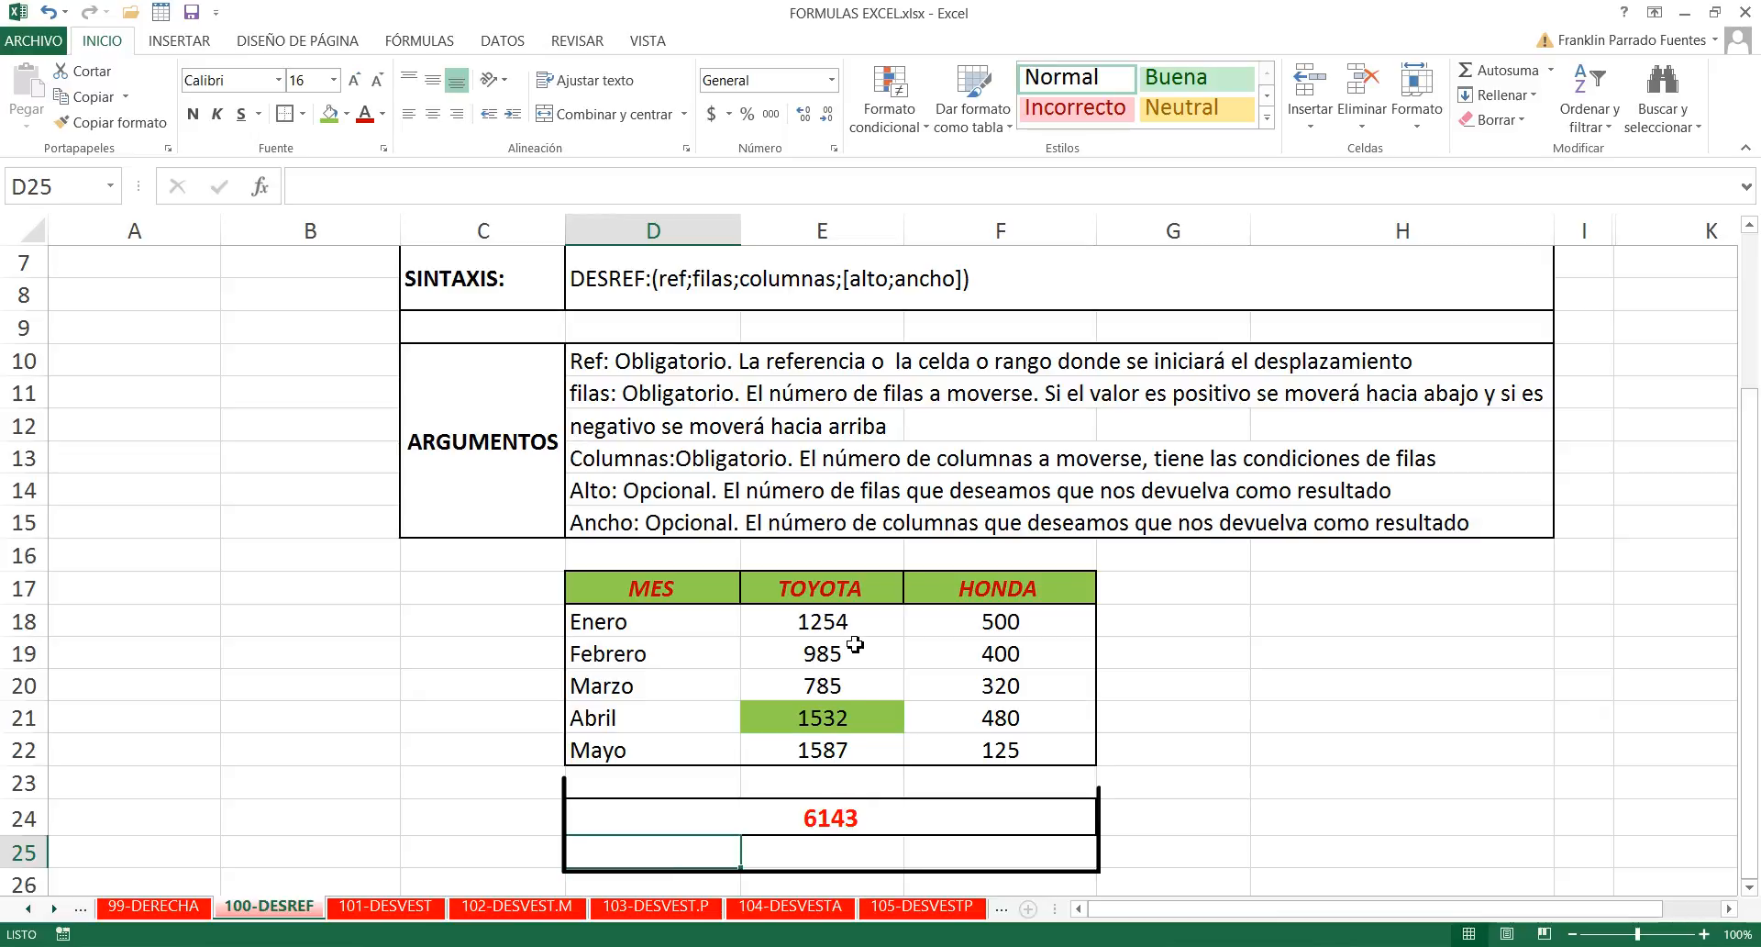
# - Cross-check the TOYOTA total by entering =SUMA(E18:E22) in cell G20 beside the table
pyautogui.moveTo(853, 626); pyautogui.dragTo(853, 751)
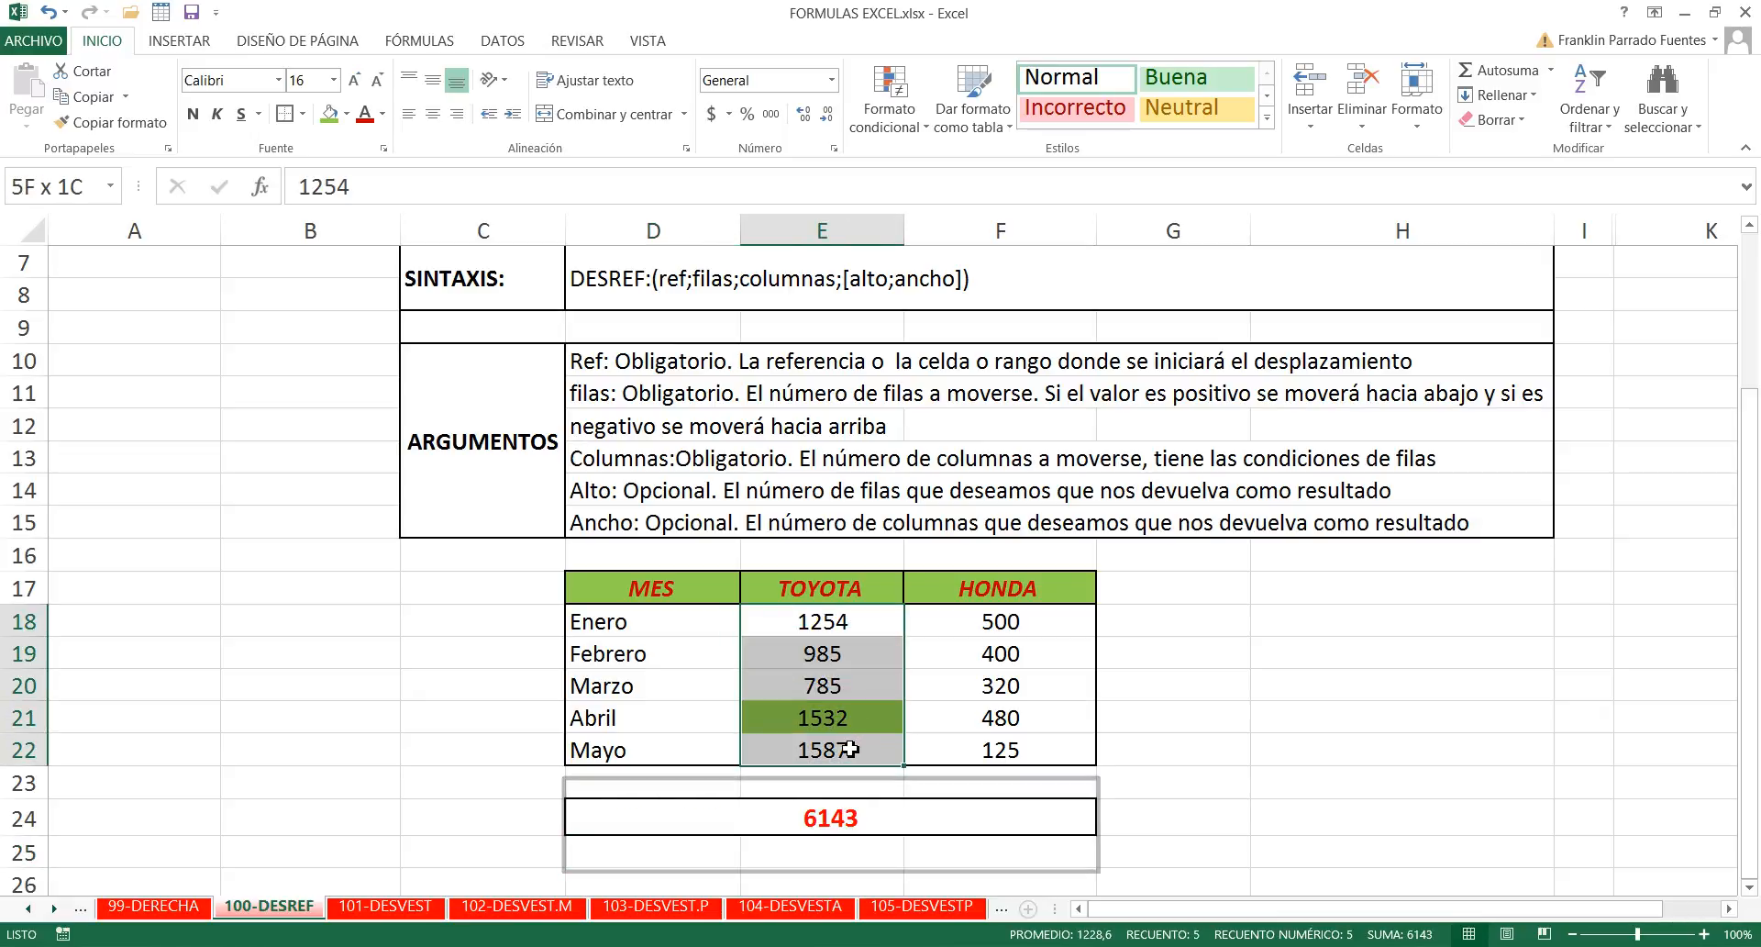
pyautogui.click(1224, 674)
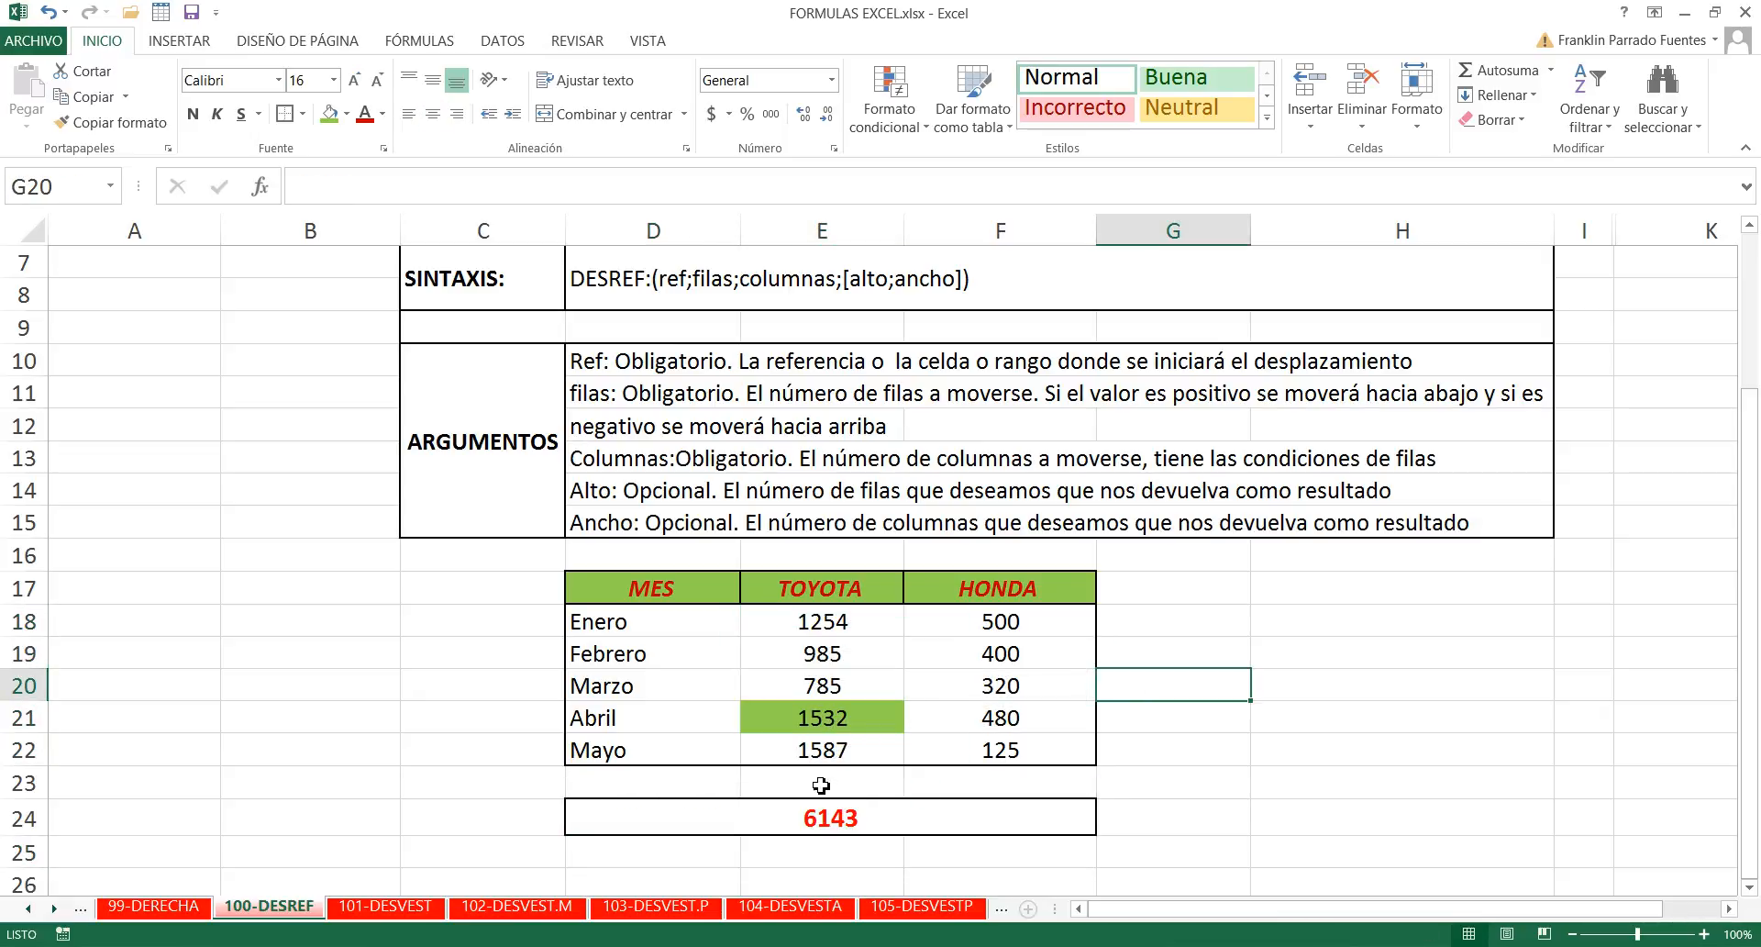
pyautogui.click(1198, 633)
pyautogui.click(1187, 684)
pyautogui.write('=su')
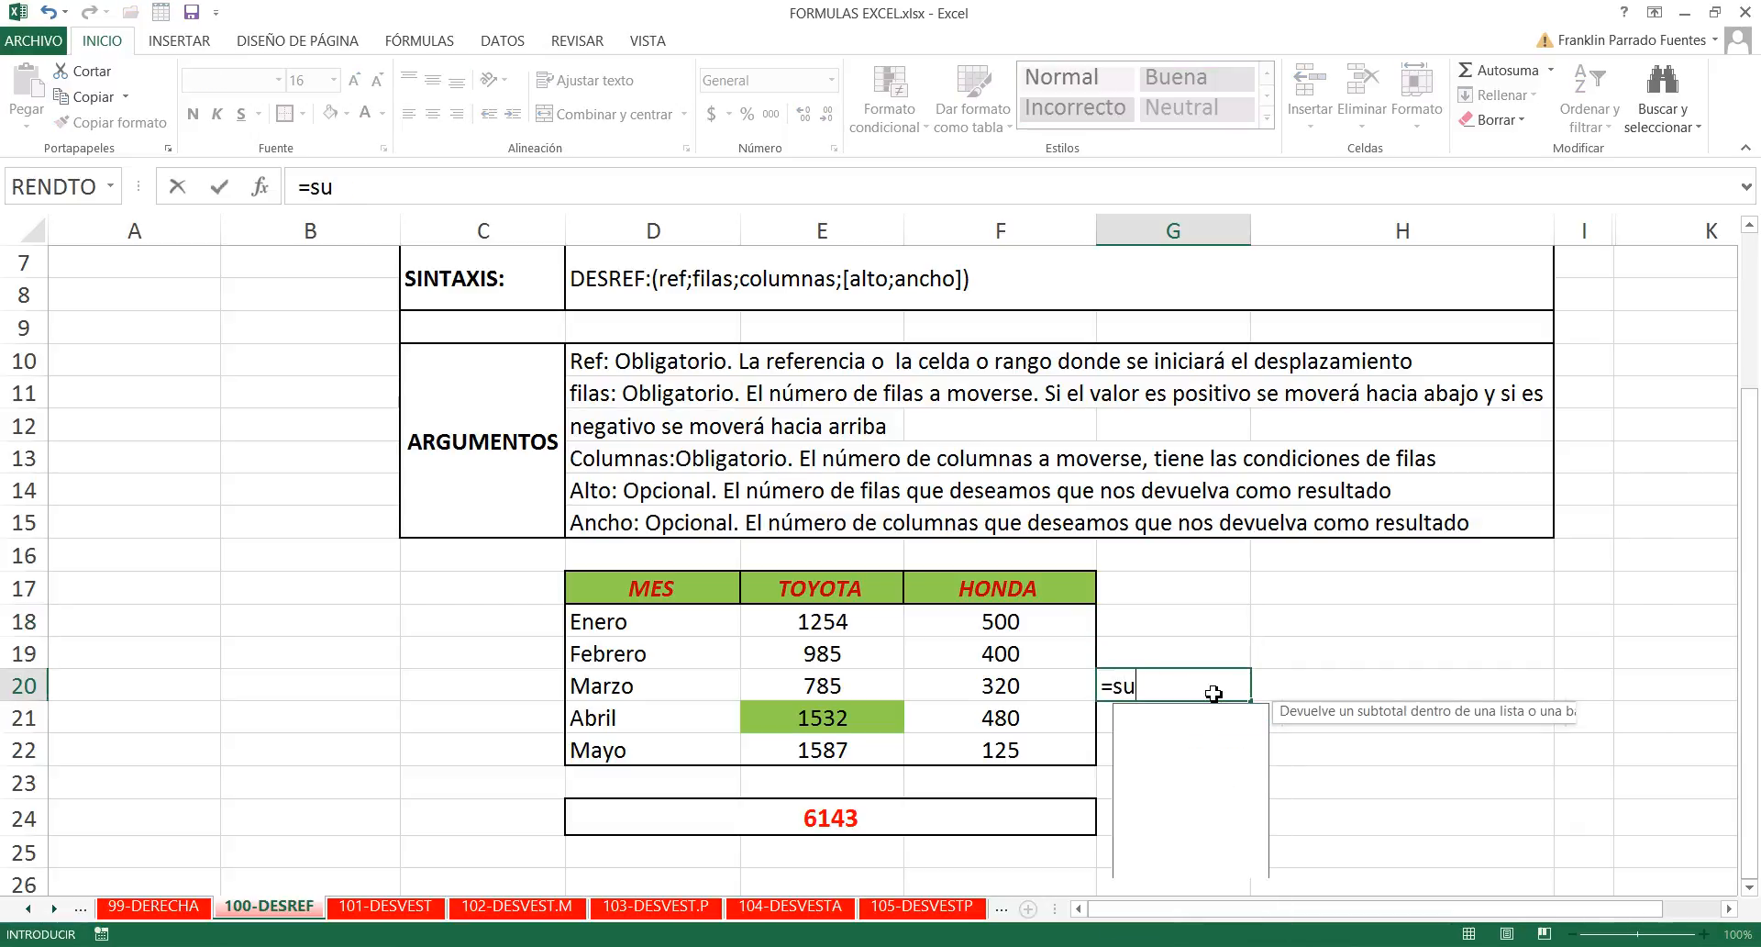
pyautogui.write('ma(')
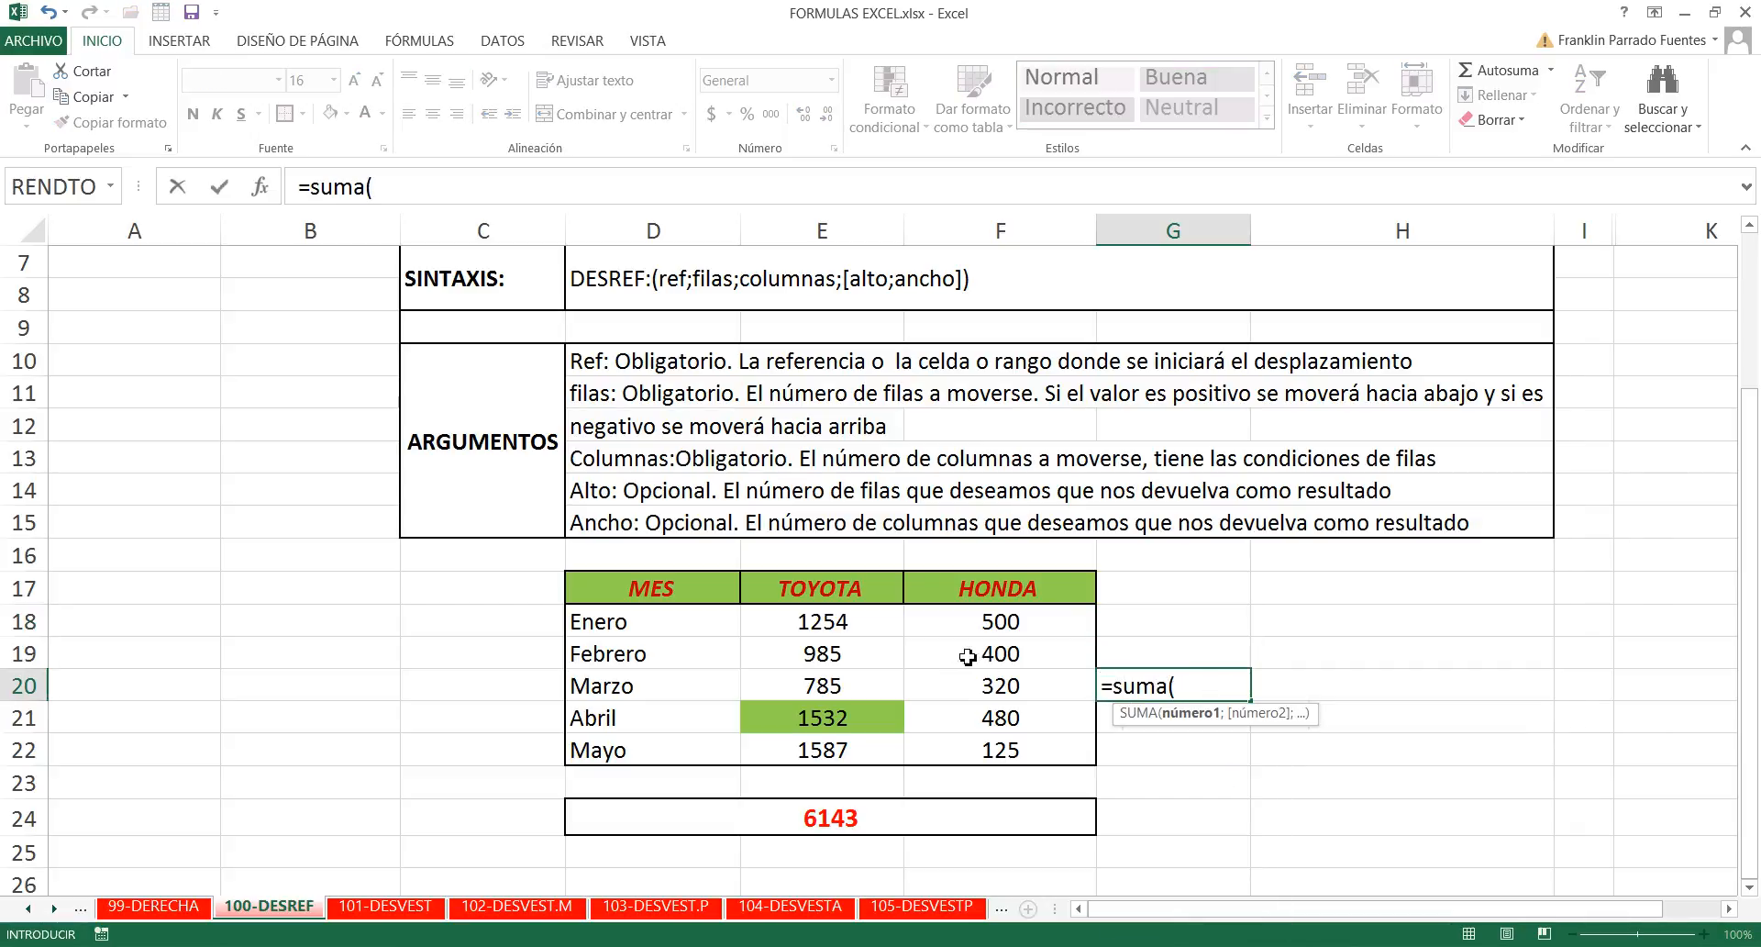
pyautogui.moveTo(862, 631); pyautogui.dragTo(830, 750)
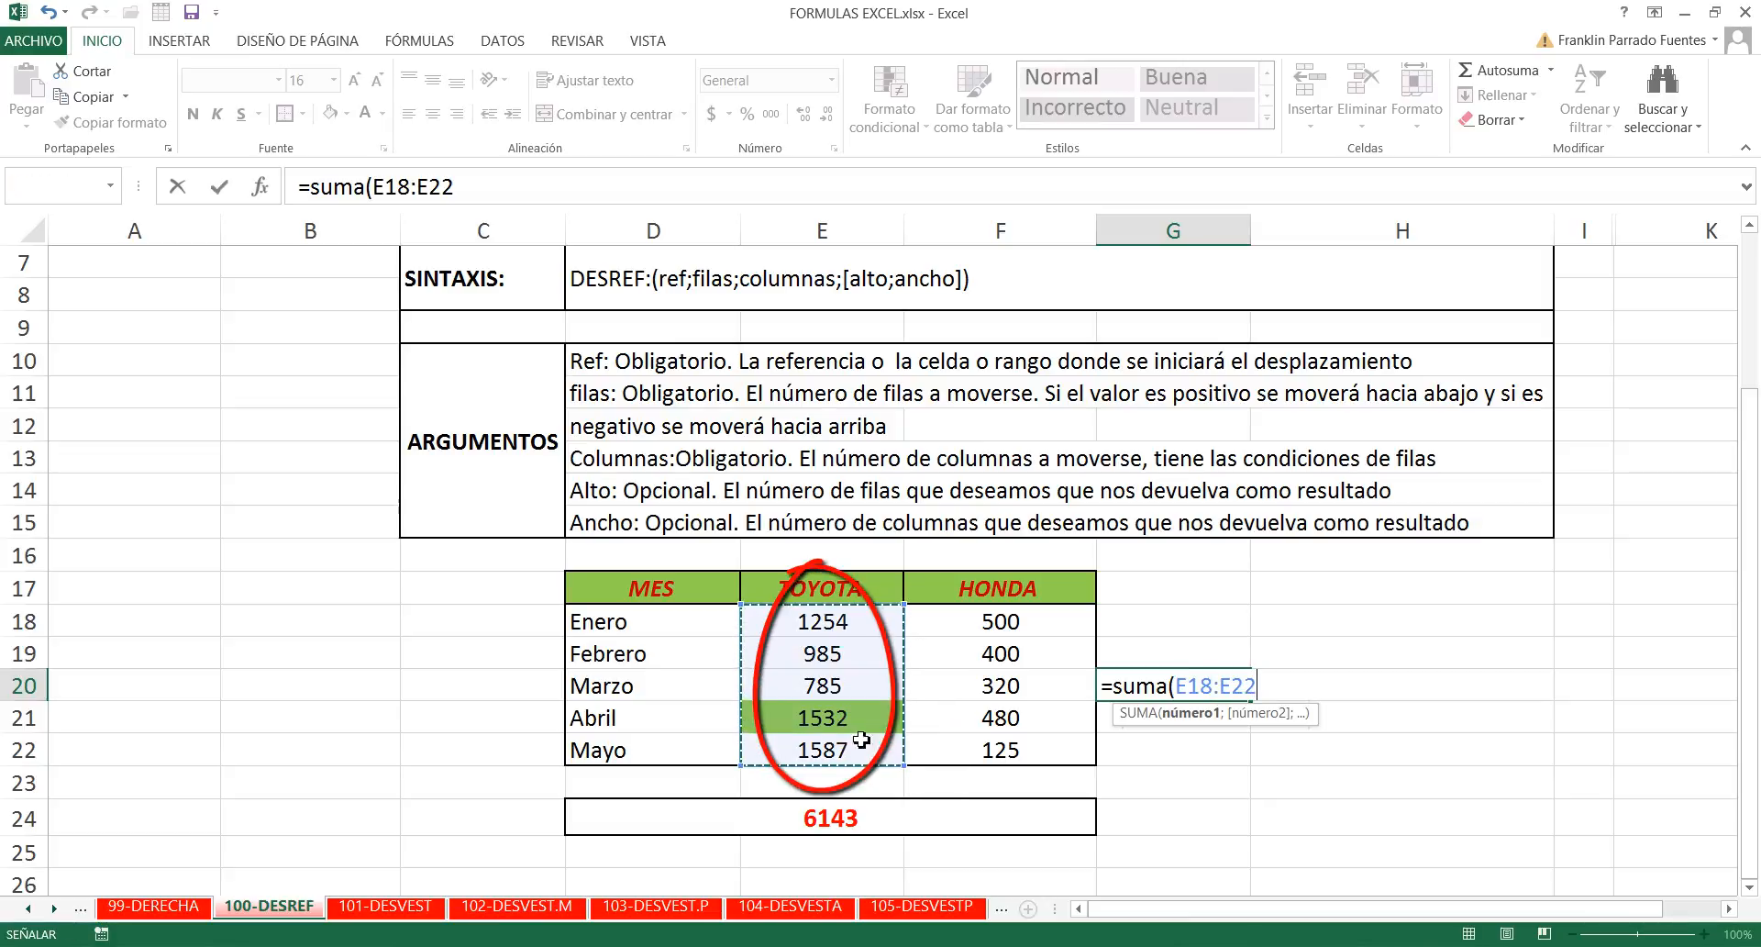
pyautogui.write(')')
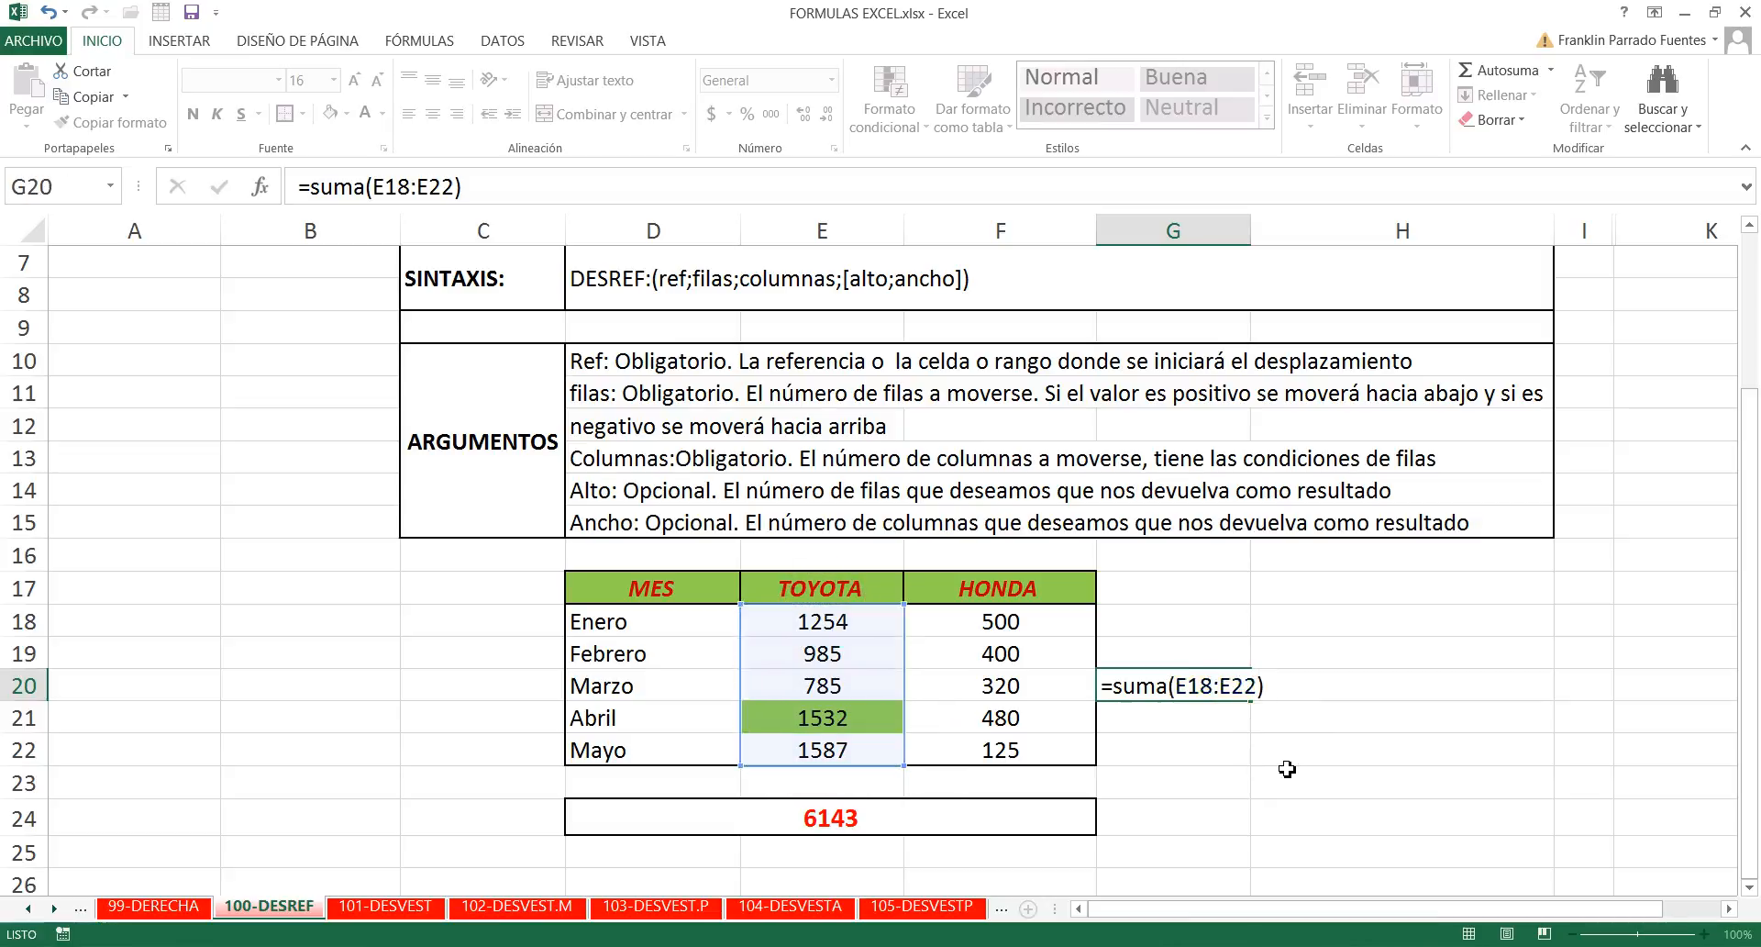
pyautogui.press('Return')
pyautogui.click(1241, 667)
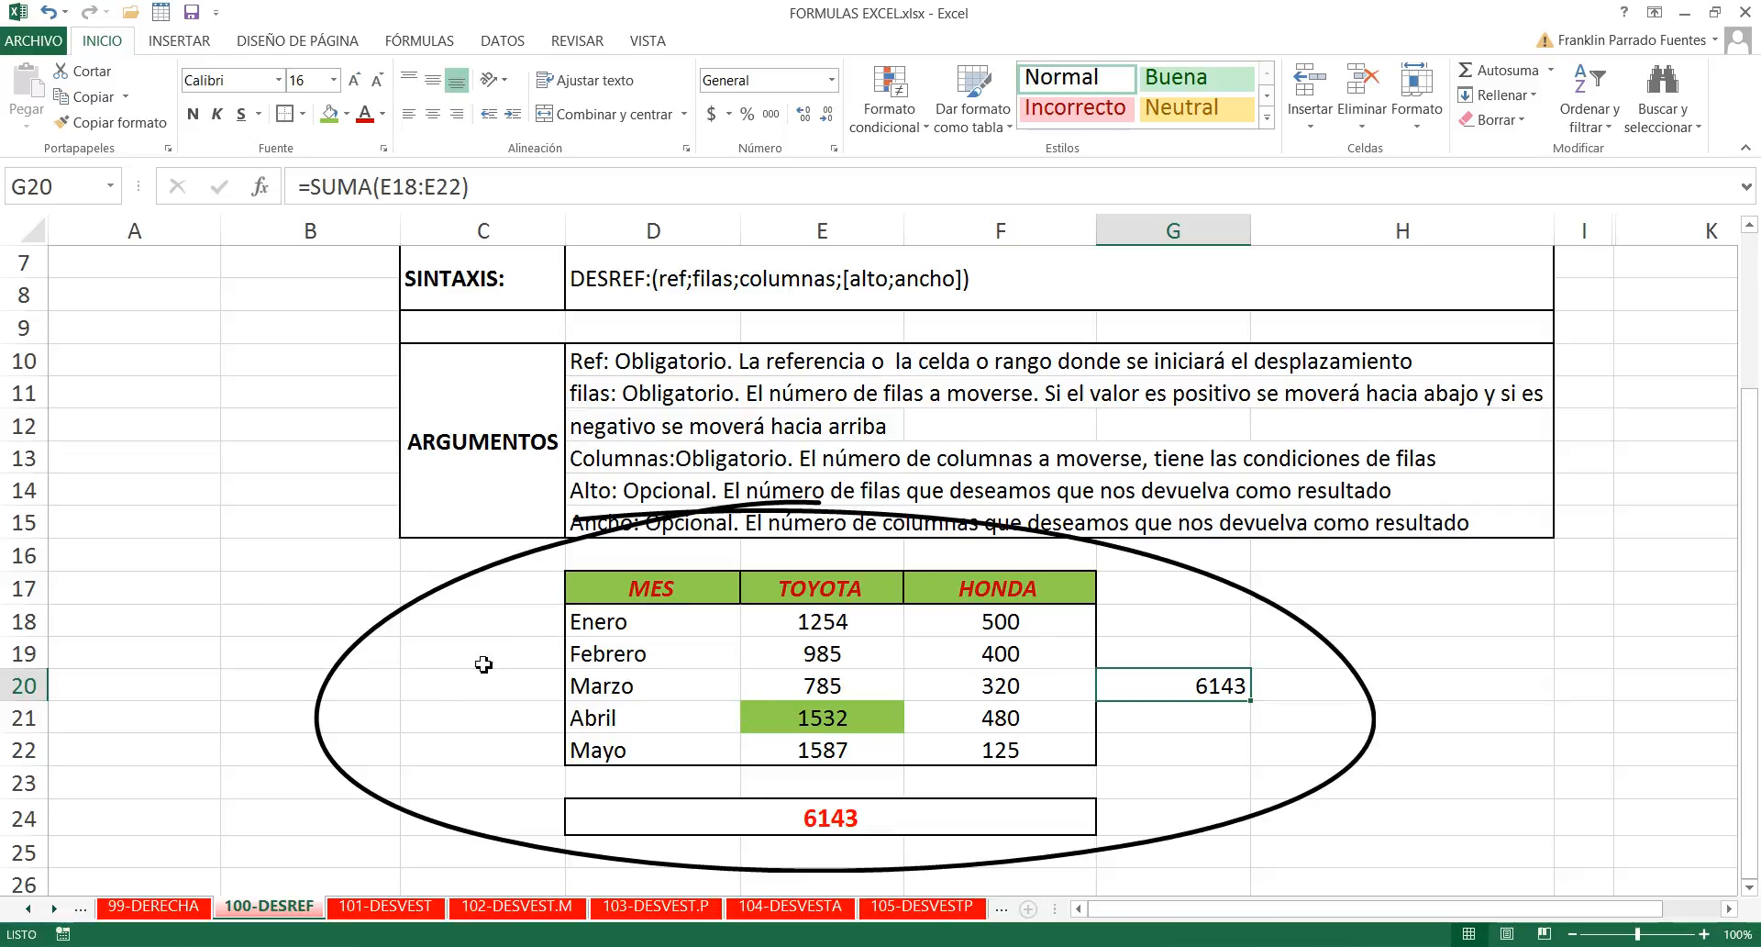
# - Enter the value 5 in cell C20, beside the Marzo row
pyautogui.click(457, 682)
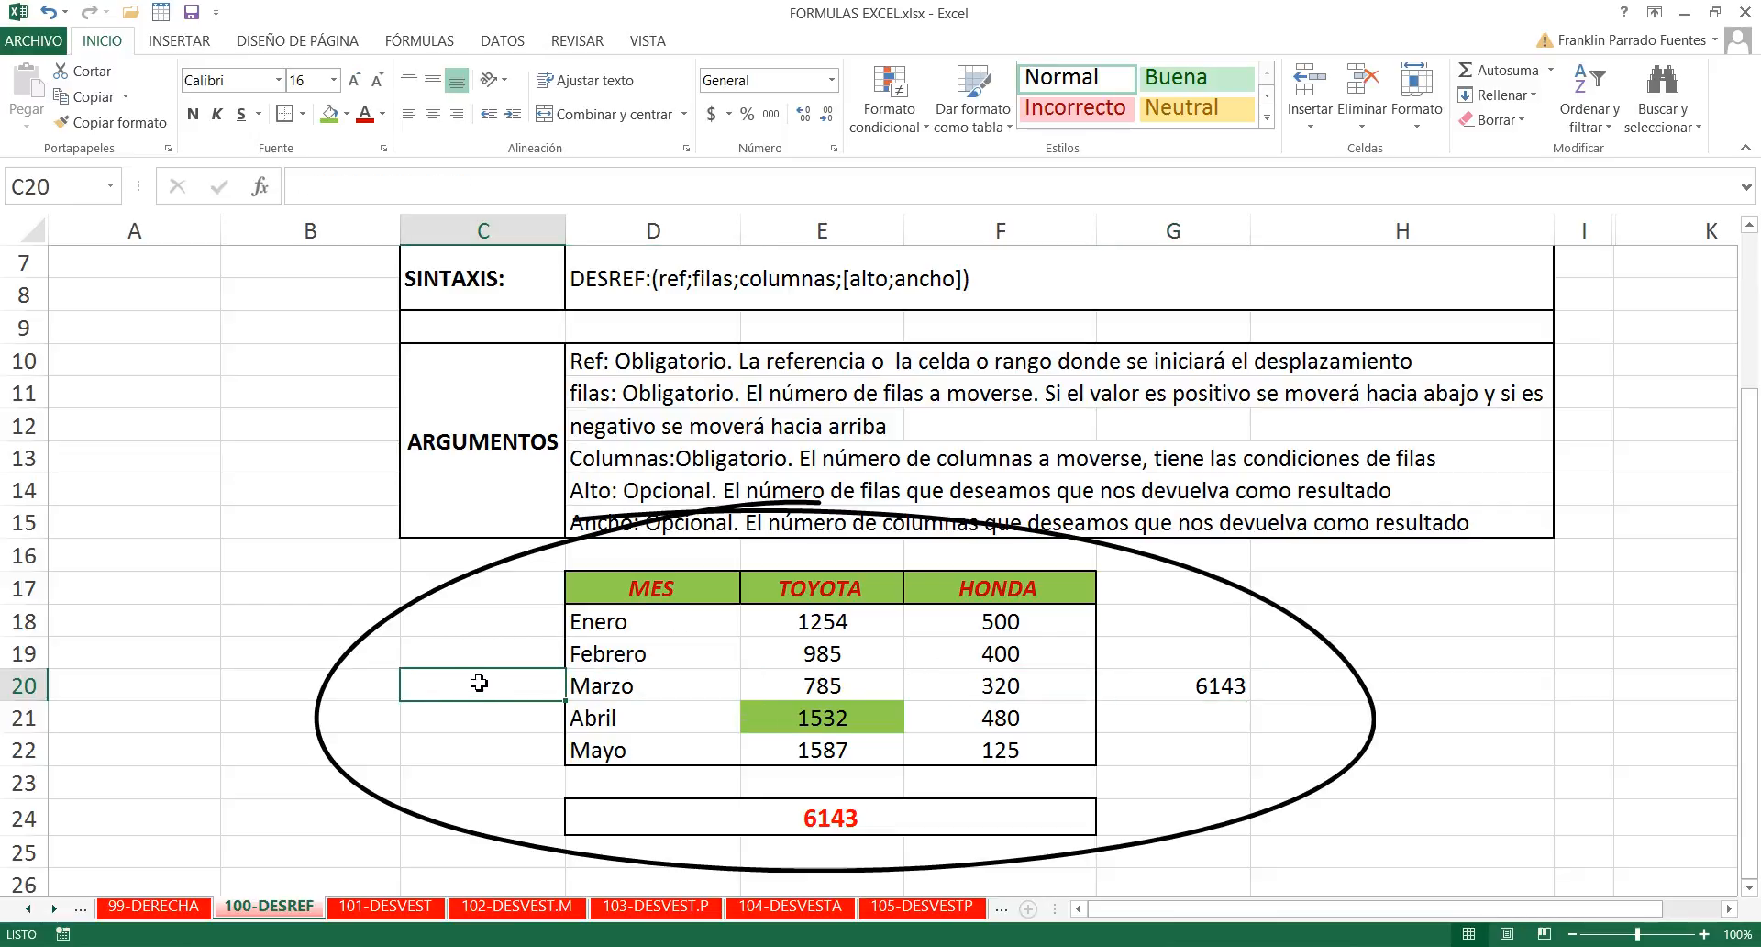
pyautogui.write('5')
pyautogui.click(1275, 659)
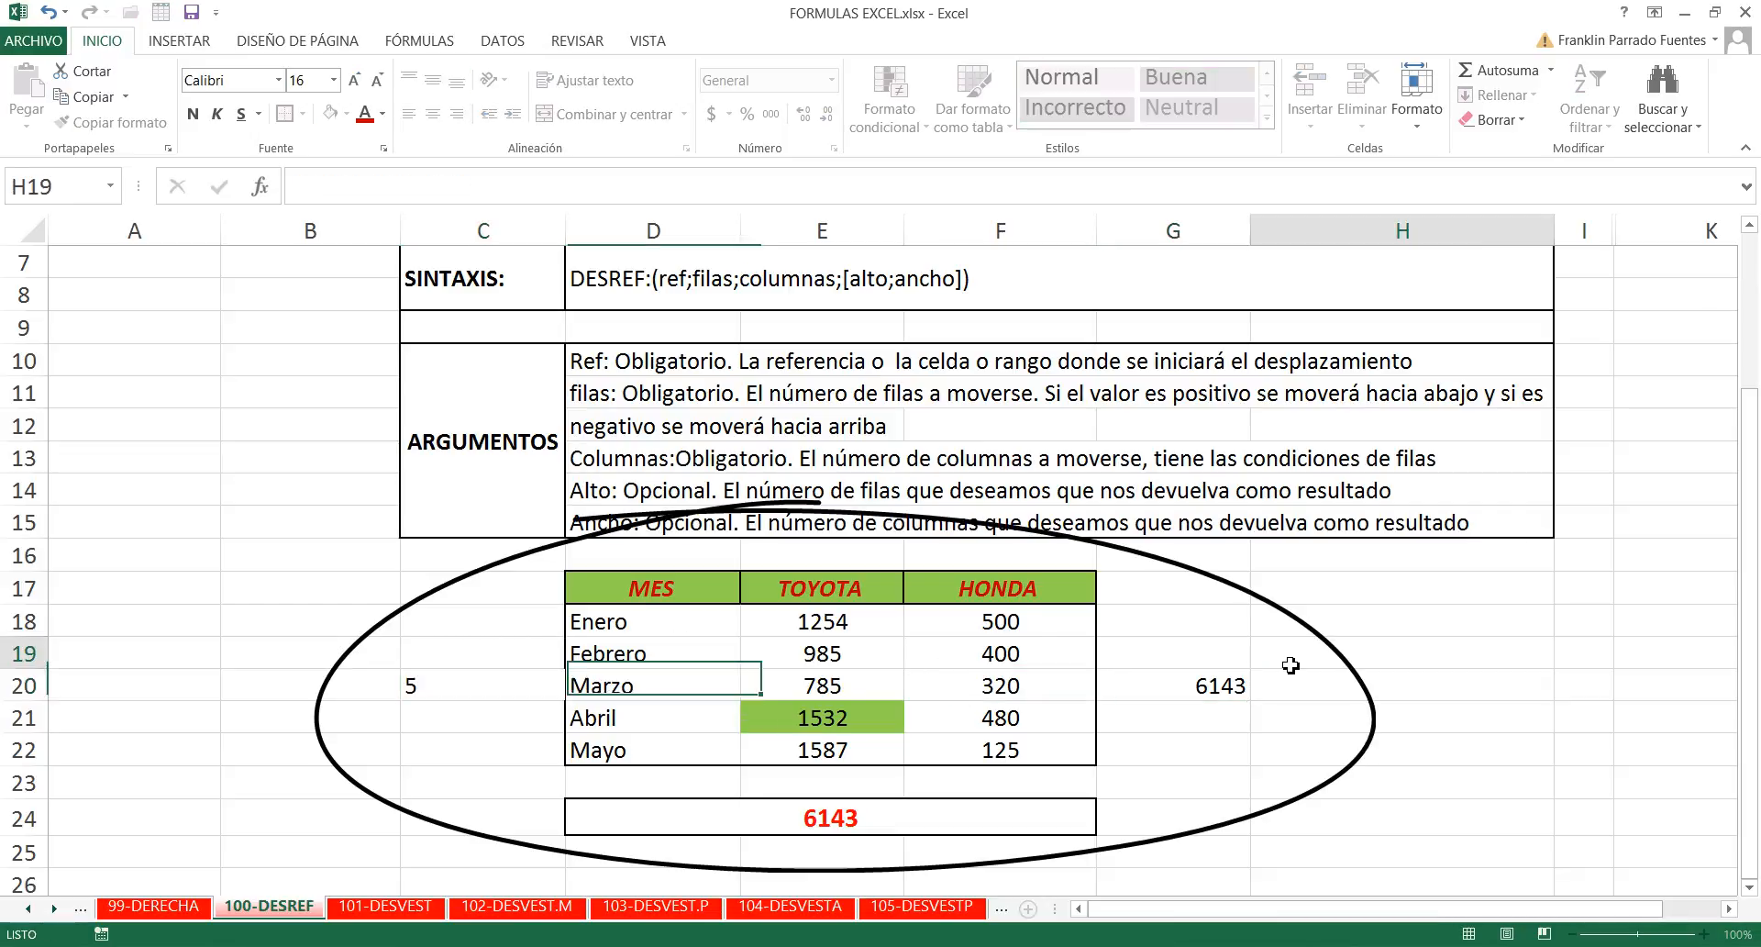
pyautogui.click(474, 681)
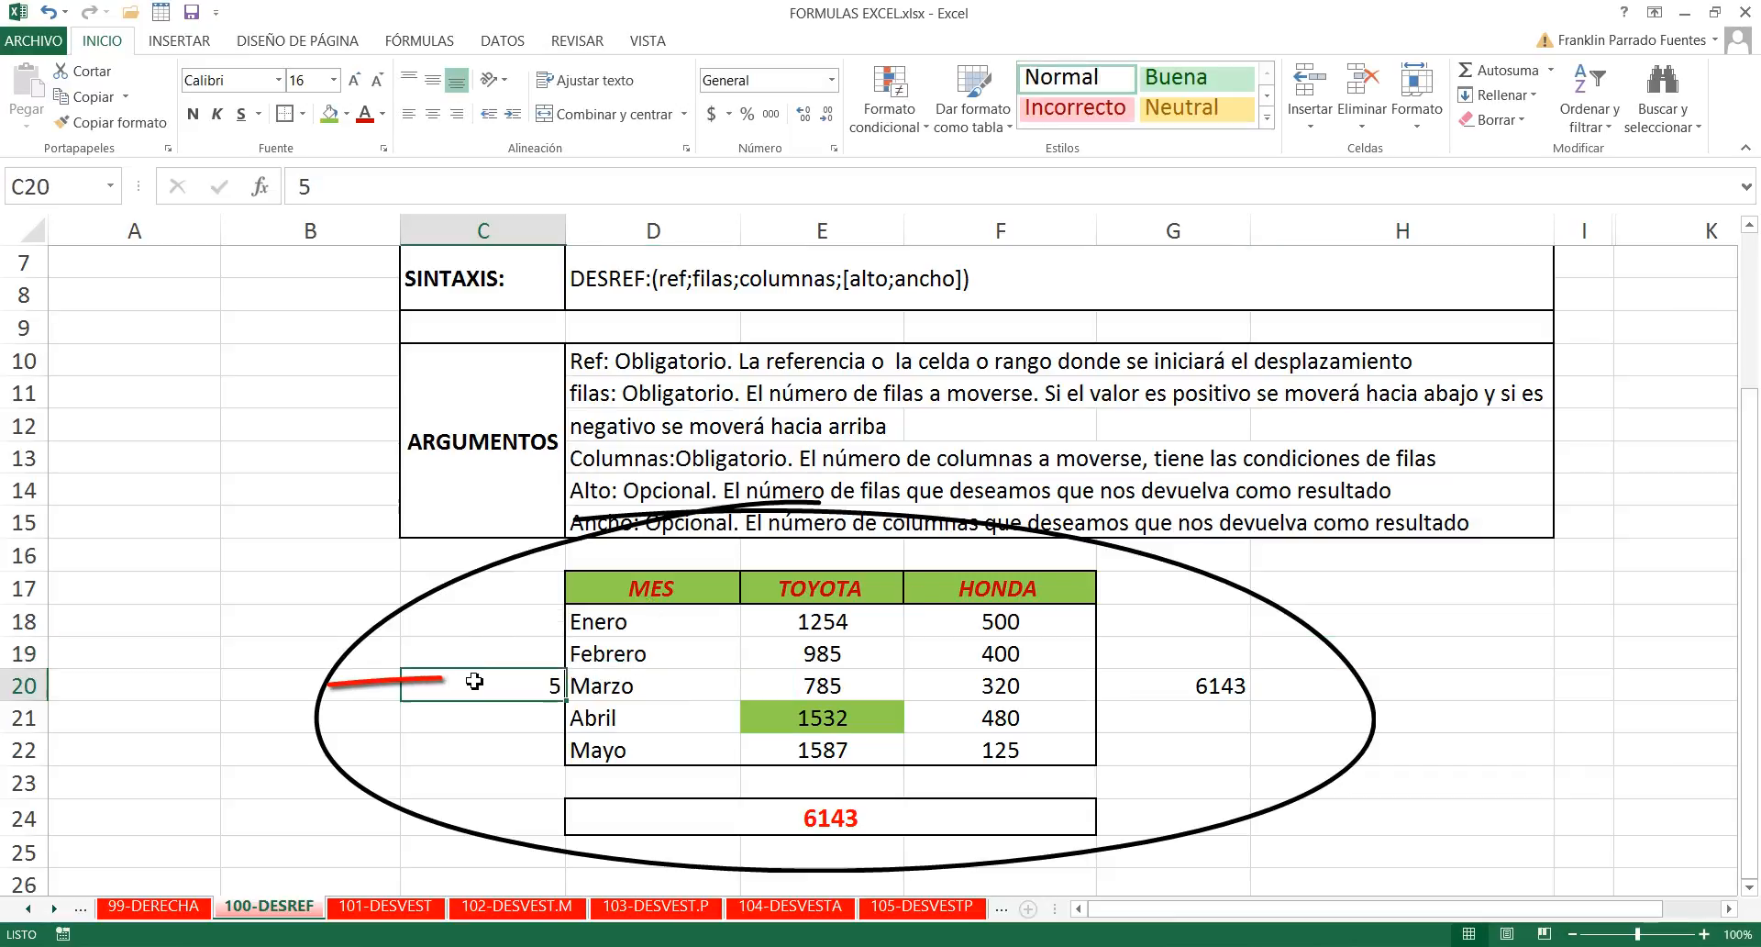
# - Clear the check formula from cell G20 and the SUMA formula from merged cell D24
pyautogui.click(1190, 689)
pyautogui.press('Delete')
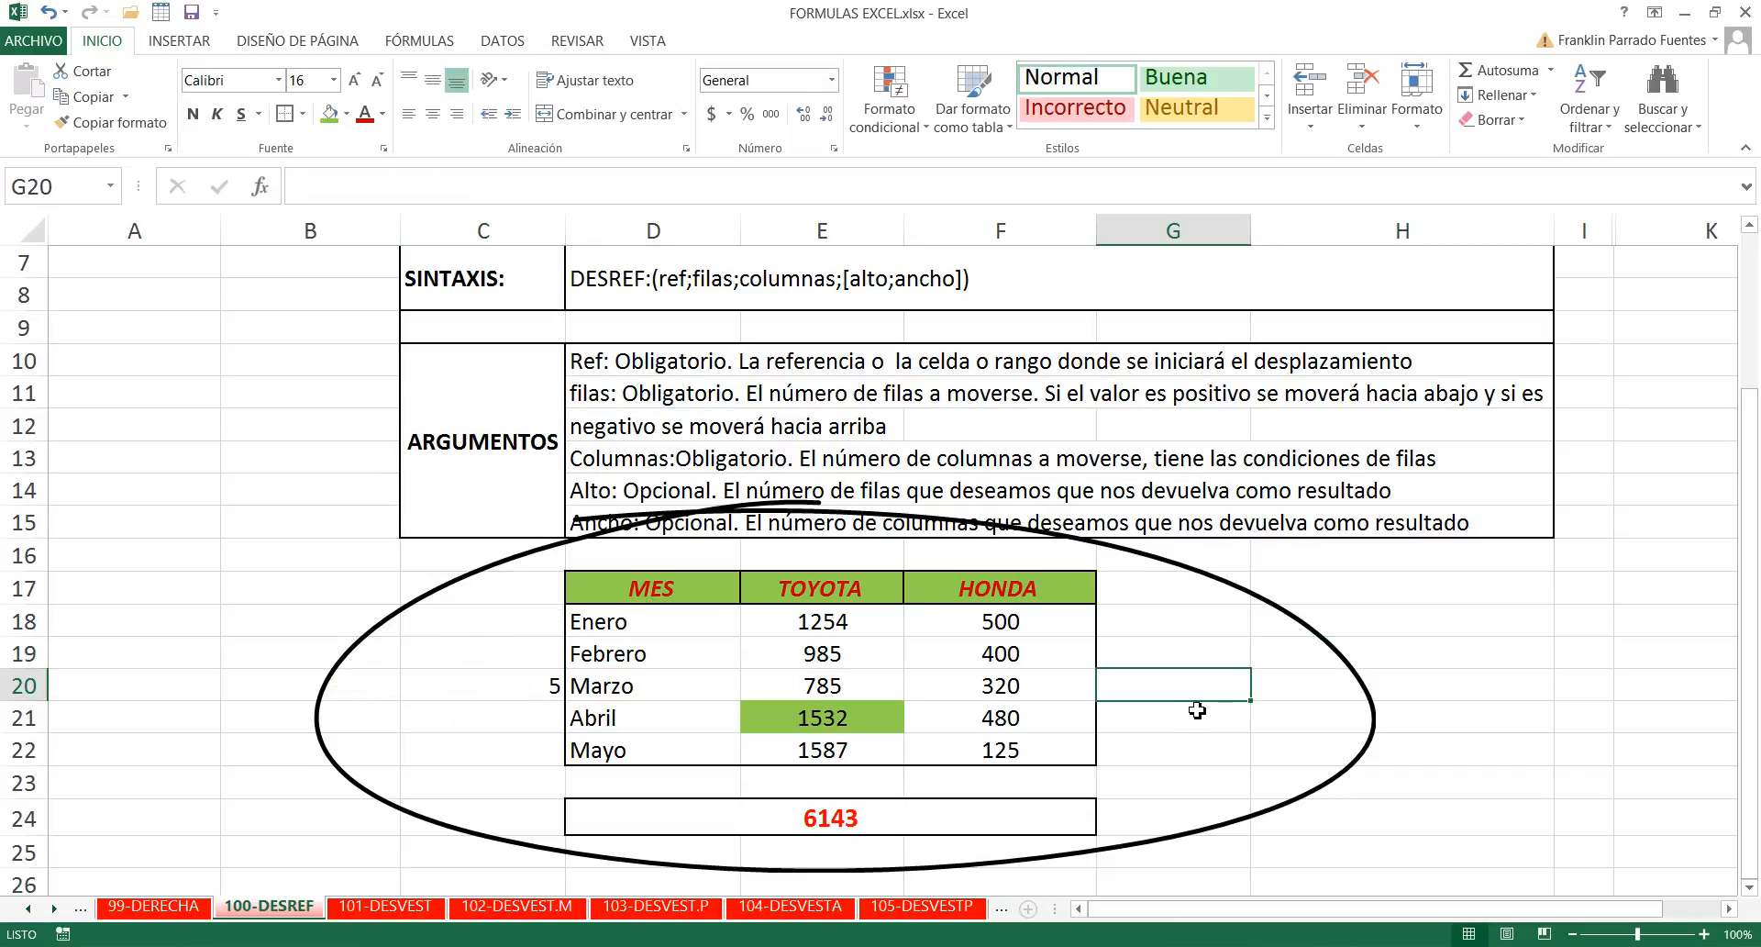
pyautogui.click(848, 821)
pyautogui.press('Delete')
pyautogui.click(868, 801)
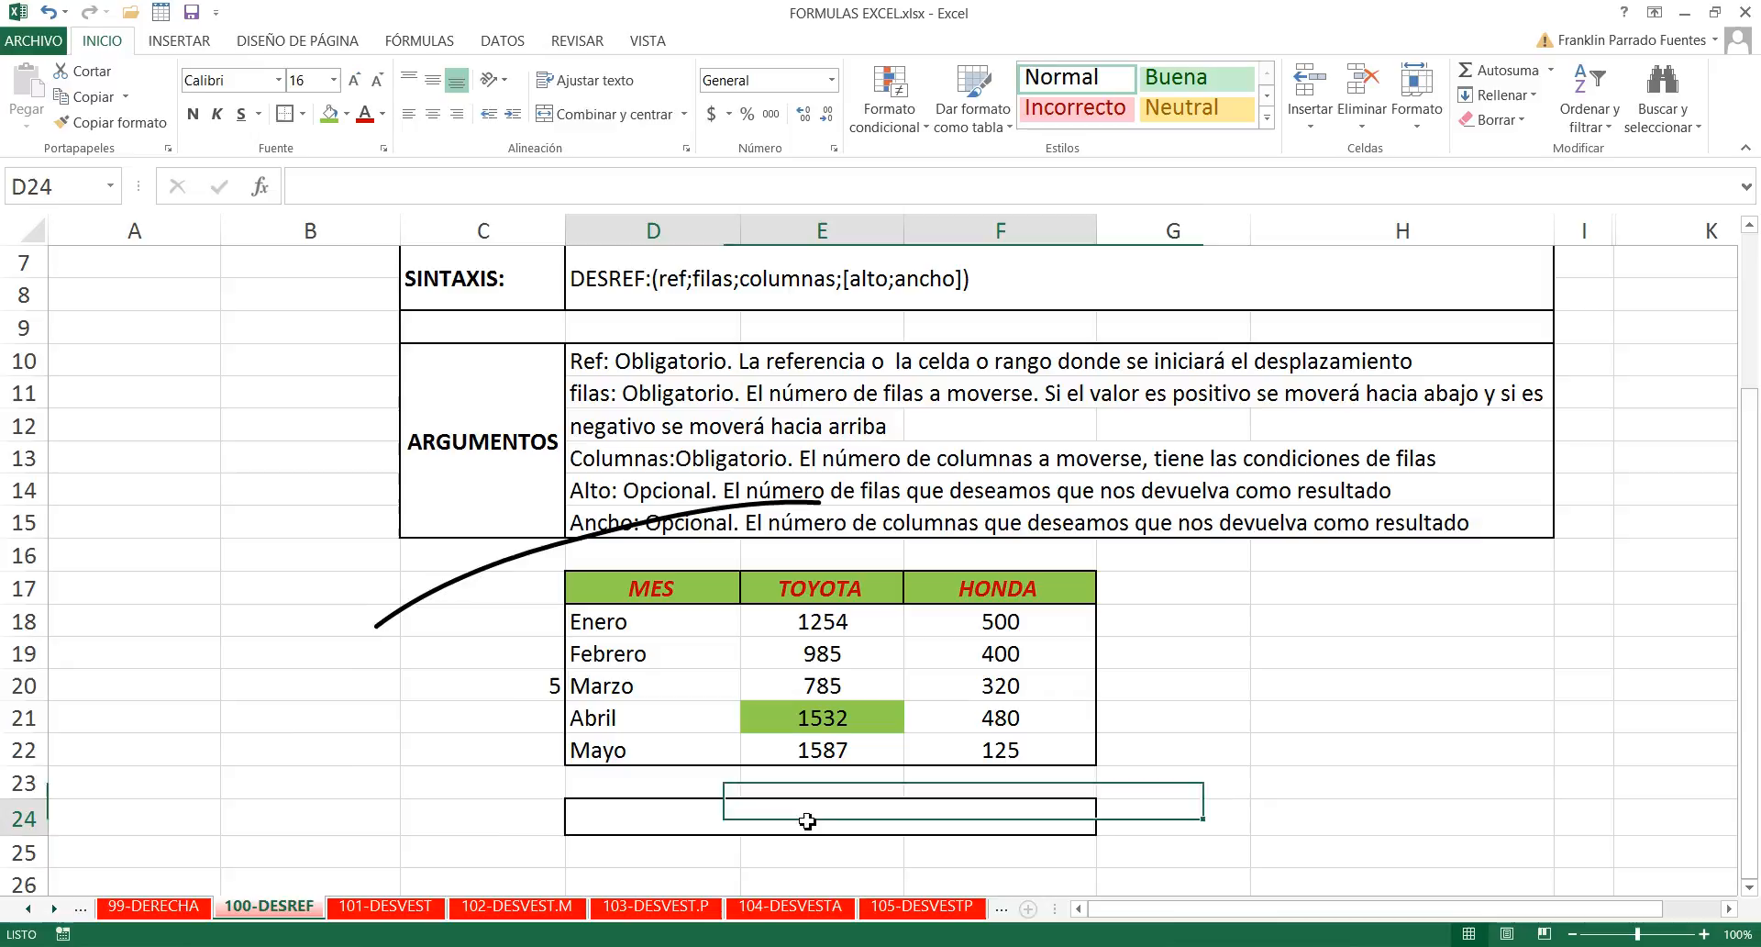
# - Center the 5 horizontally in cell C20
pyautogui.click(492, 684)
pyautogui.click(433, 115)
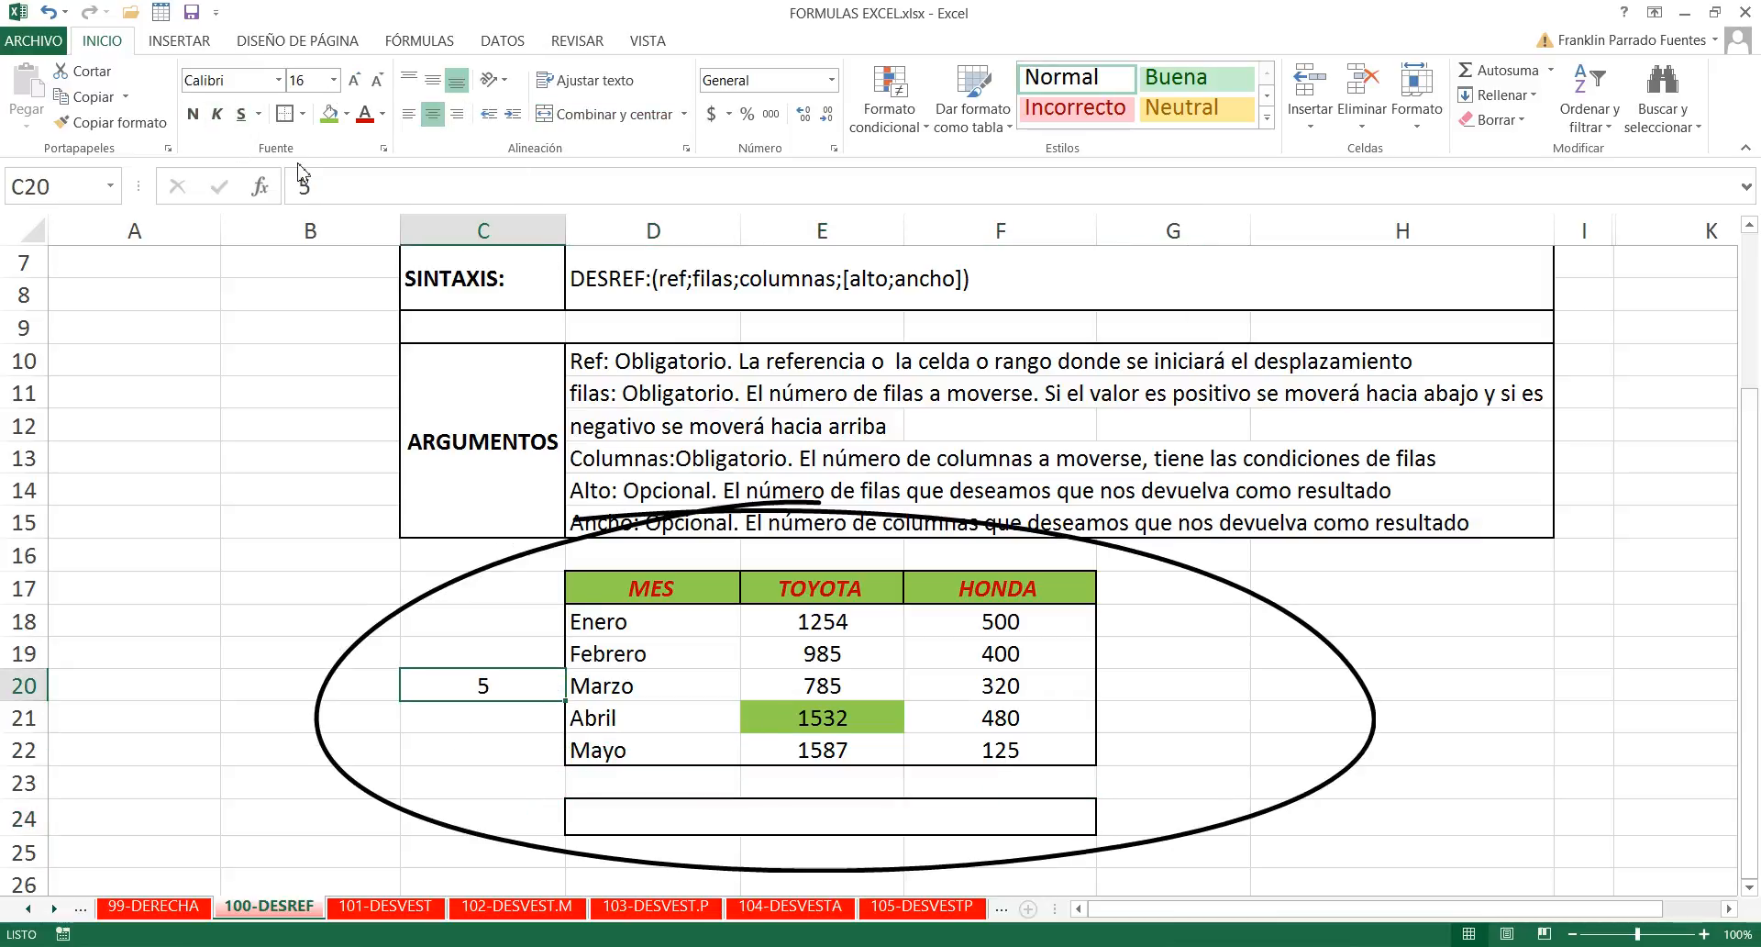
# - Make the 5 in cell C20 bold
pyautogui.click(193, 114)
# - Enter =DESREF(D17;3;-1) in merged cell D24 to retrieve the value beside Marzo, using the MES header as reference
pyautogui.doubleClick(818, 816)
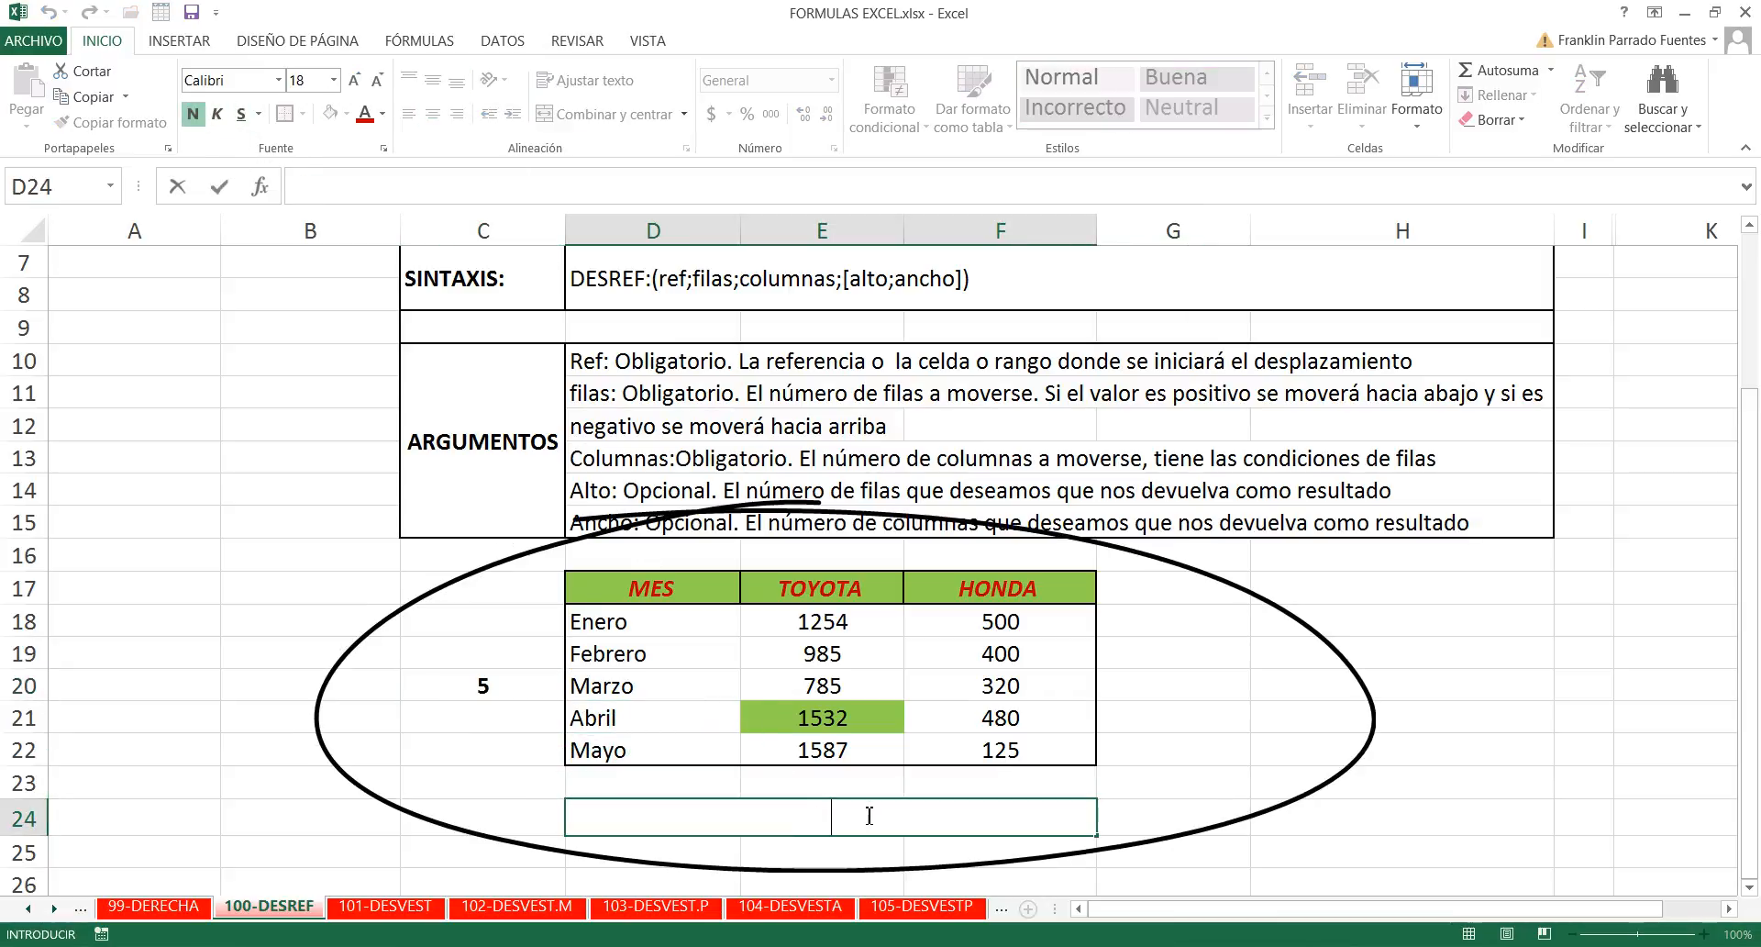
pyautogui.write('=desref')
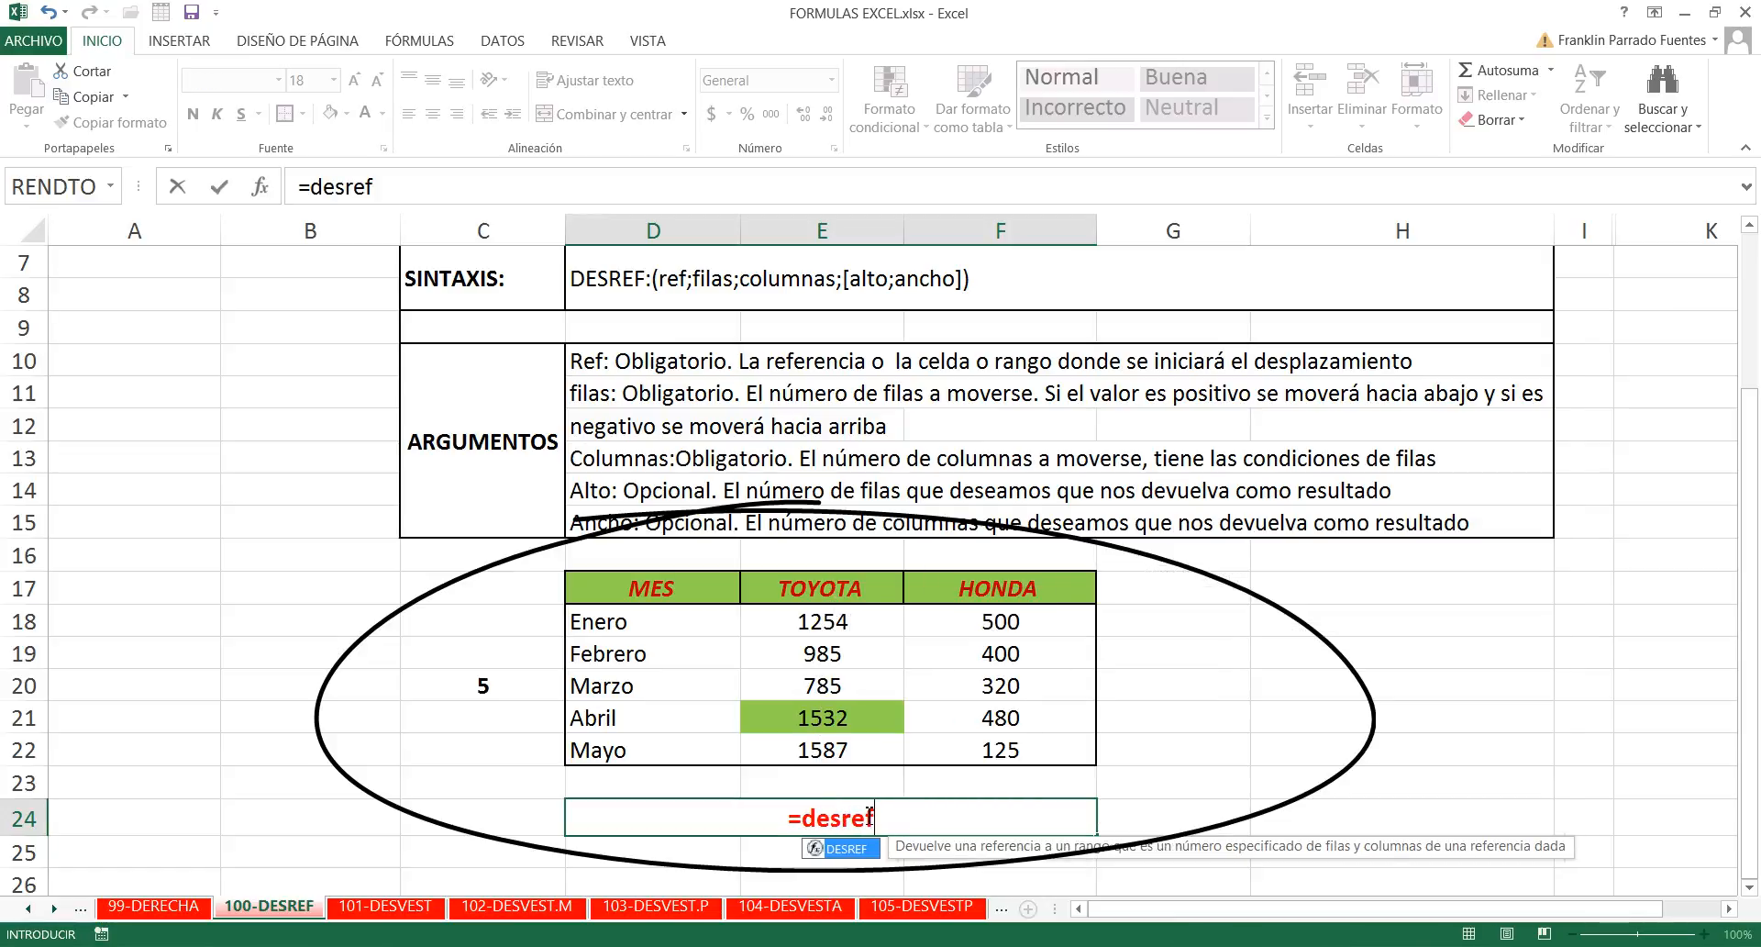
pyautogui.press('Tab')
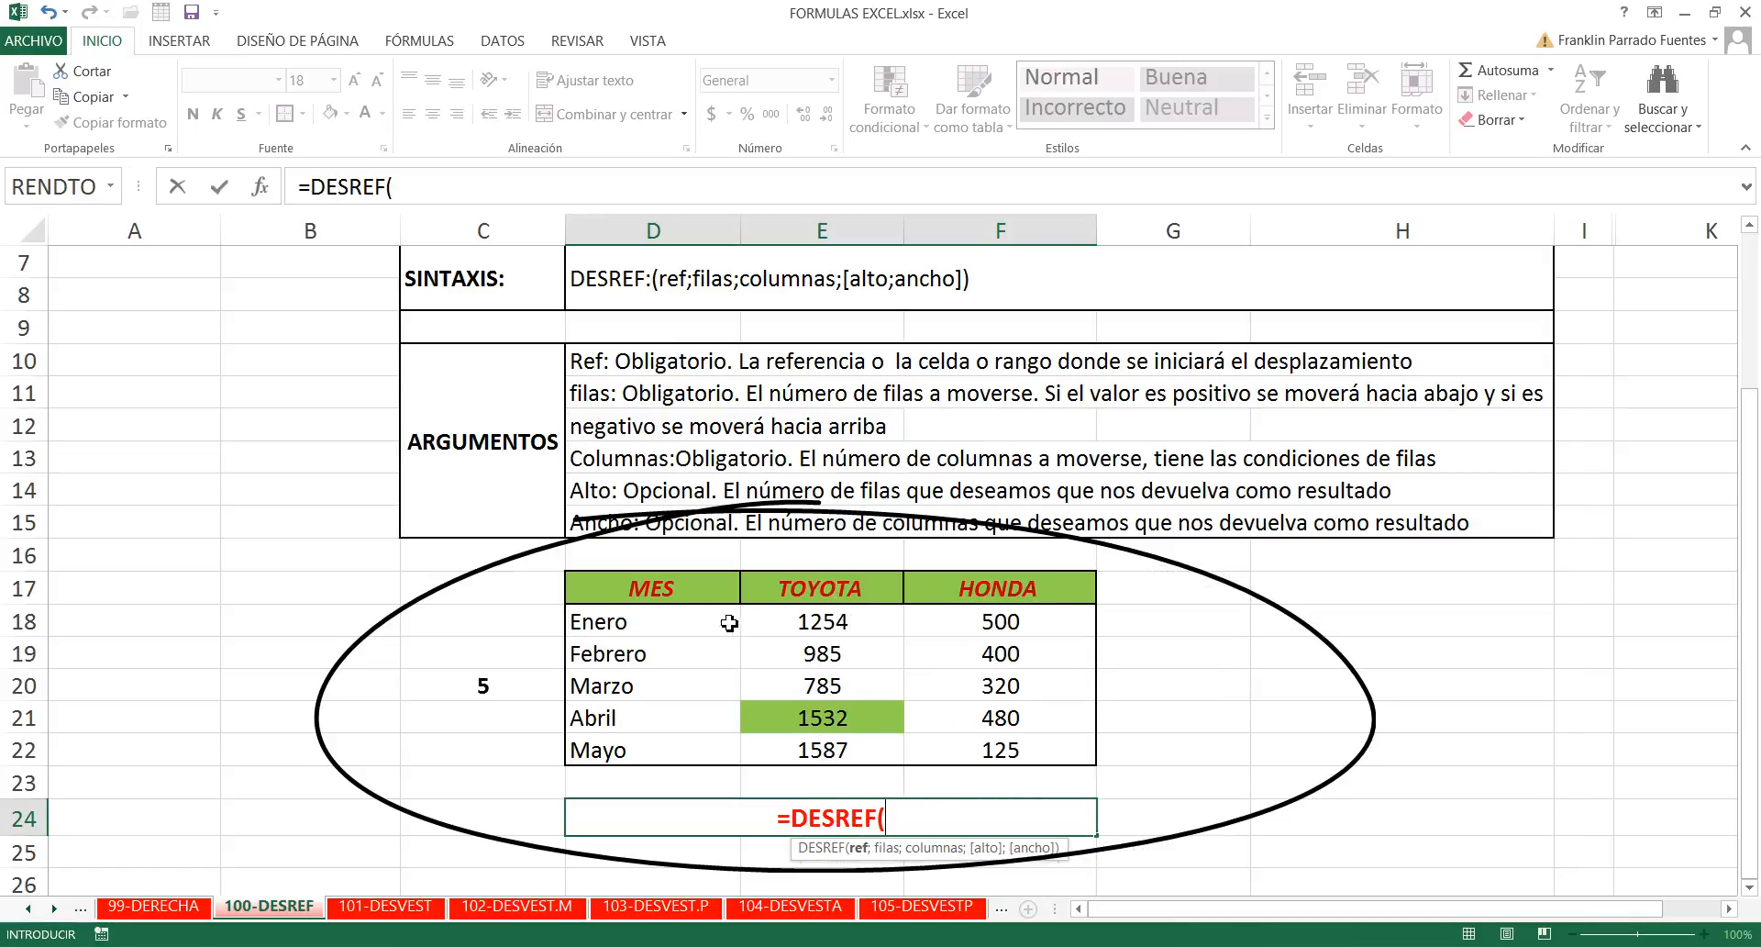
pyautogui.click(683, 592)
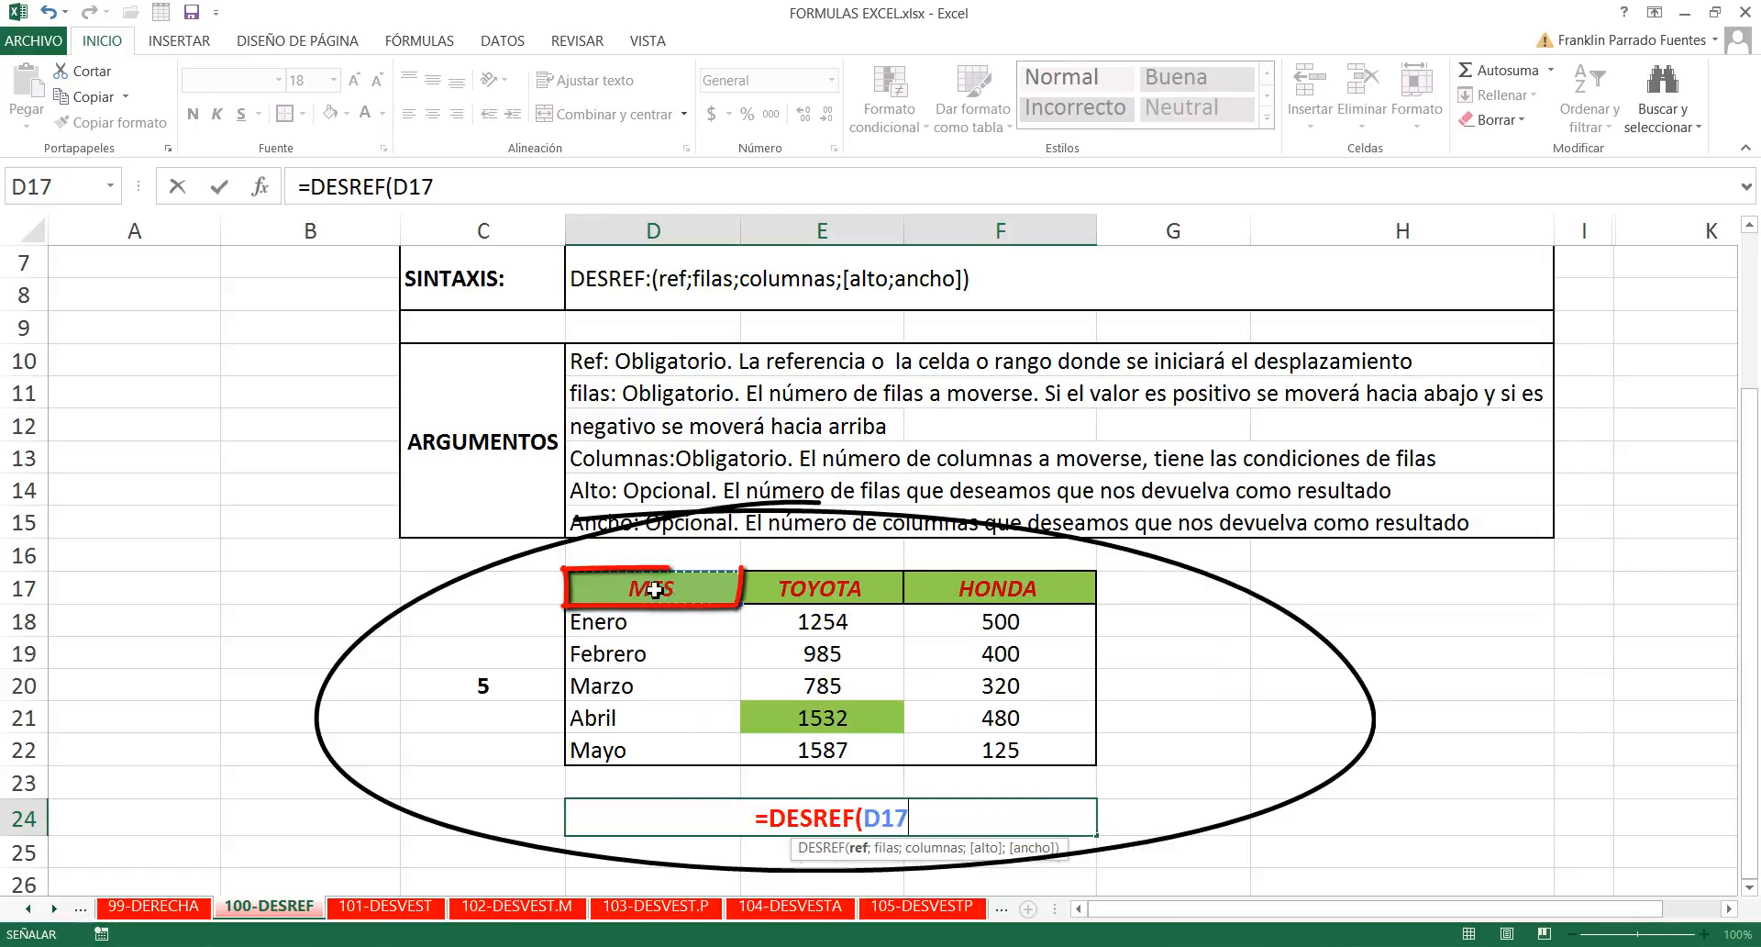
pyautogui.write(';')
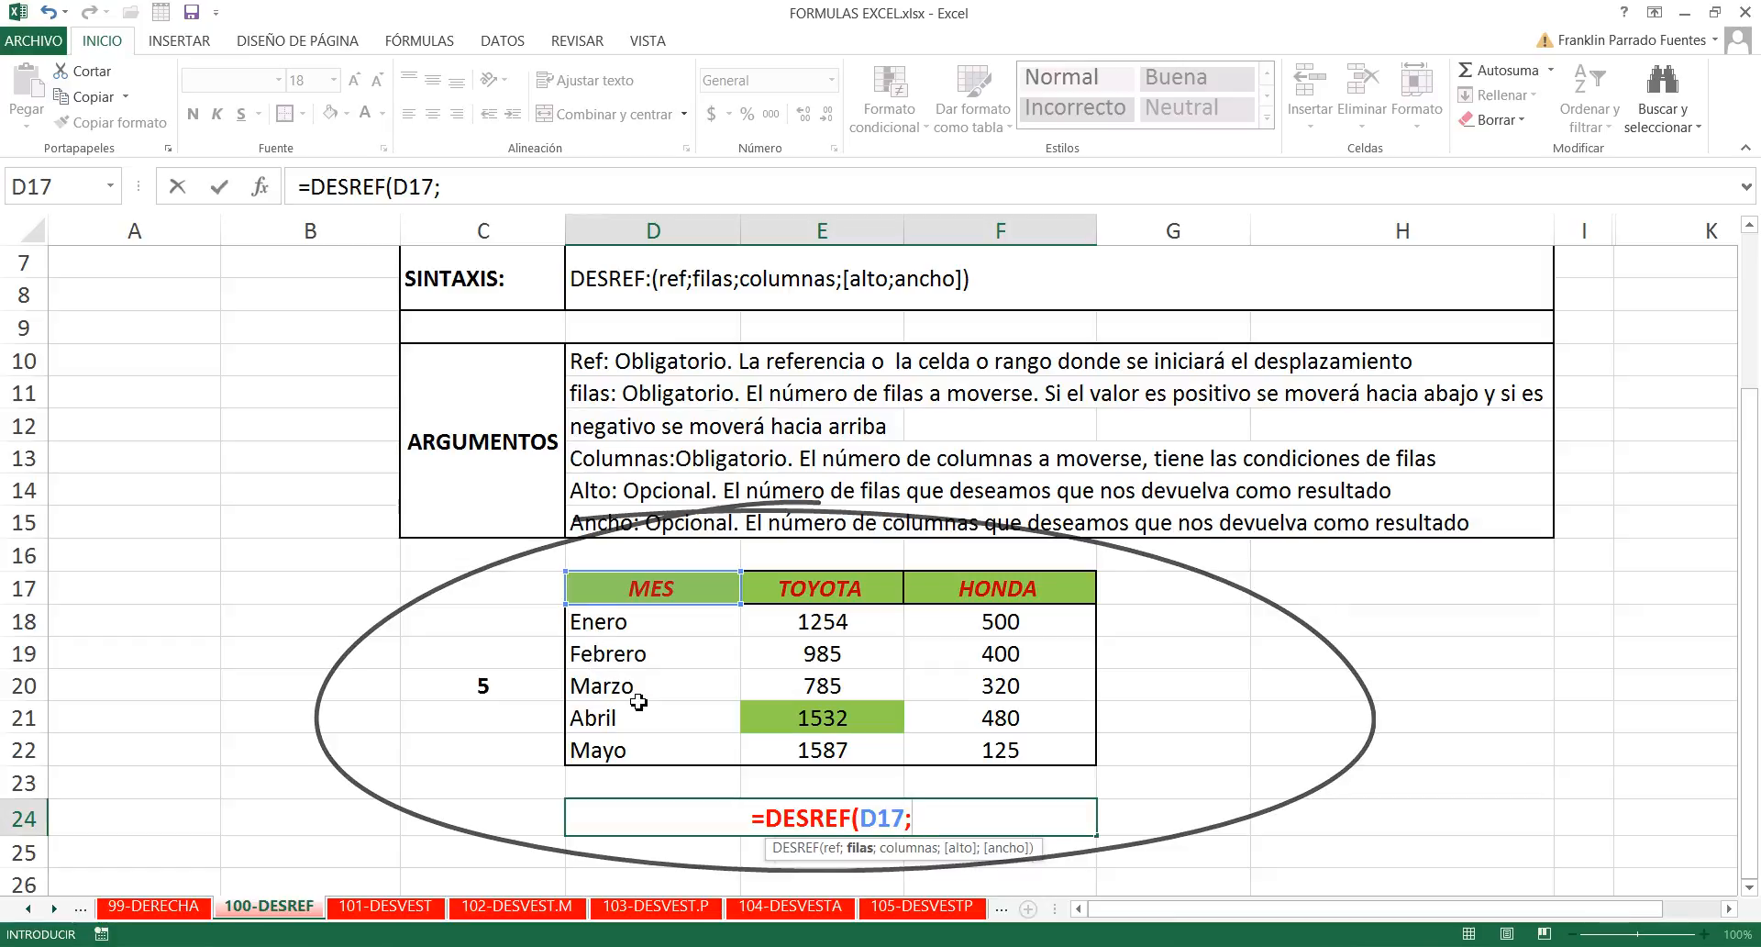
pyautogui.write('3')
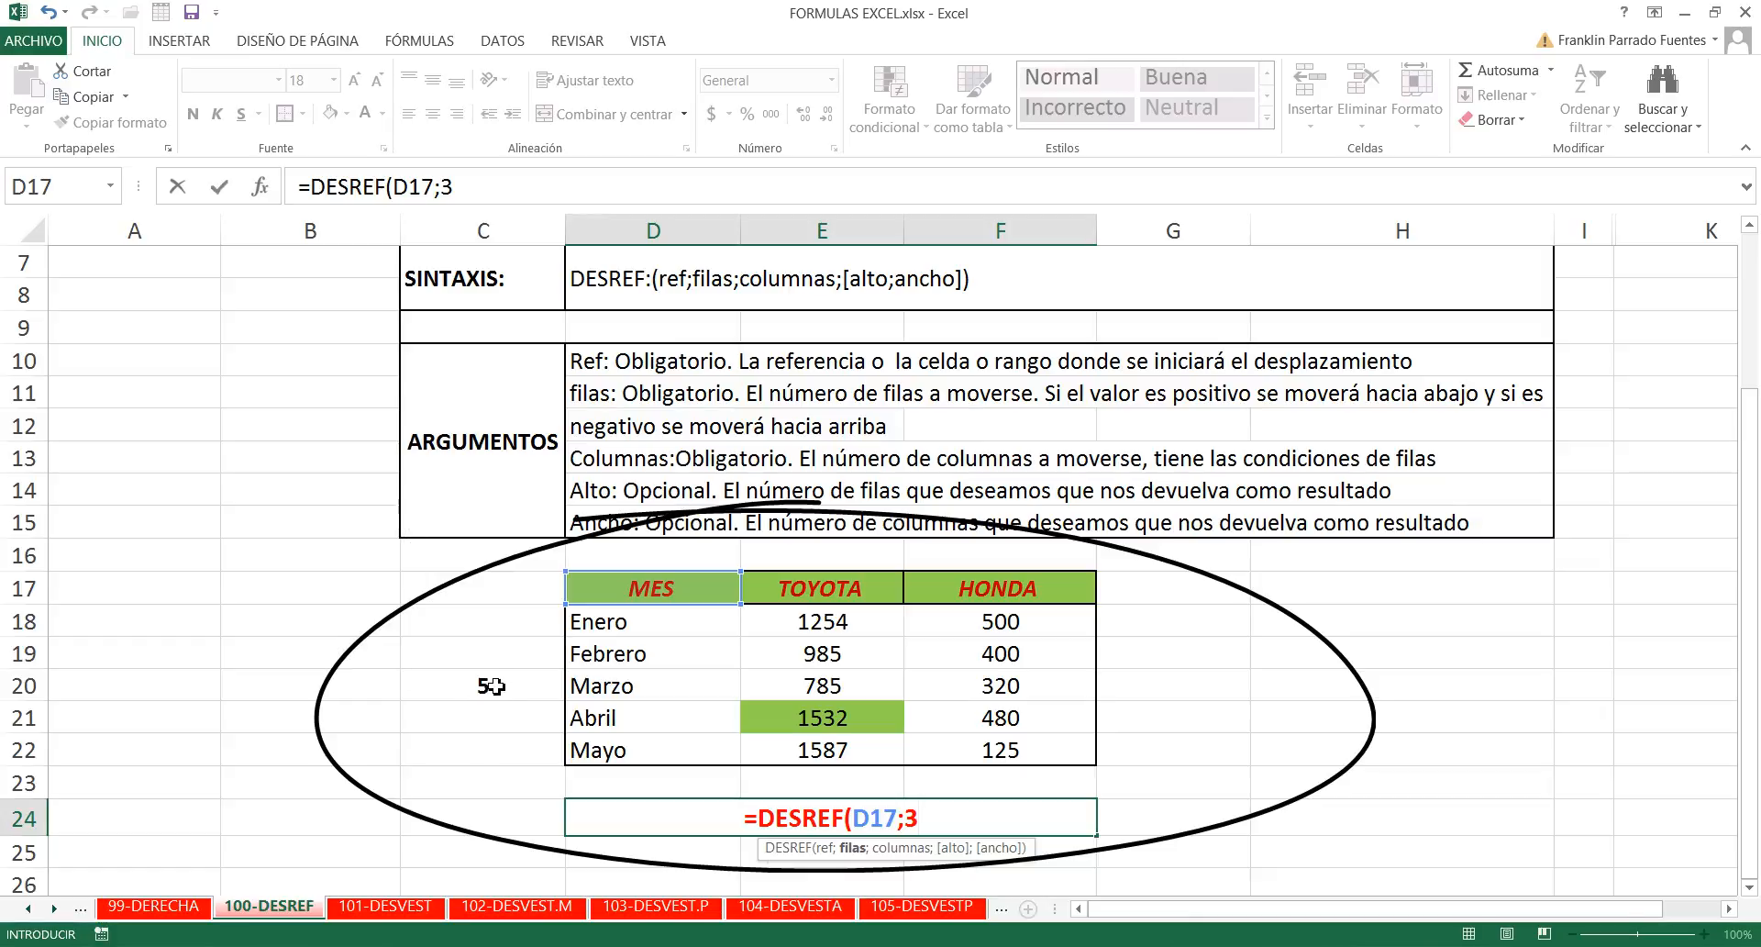
pyautogui.write(';')
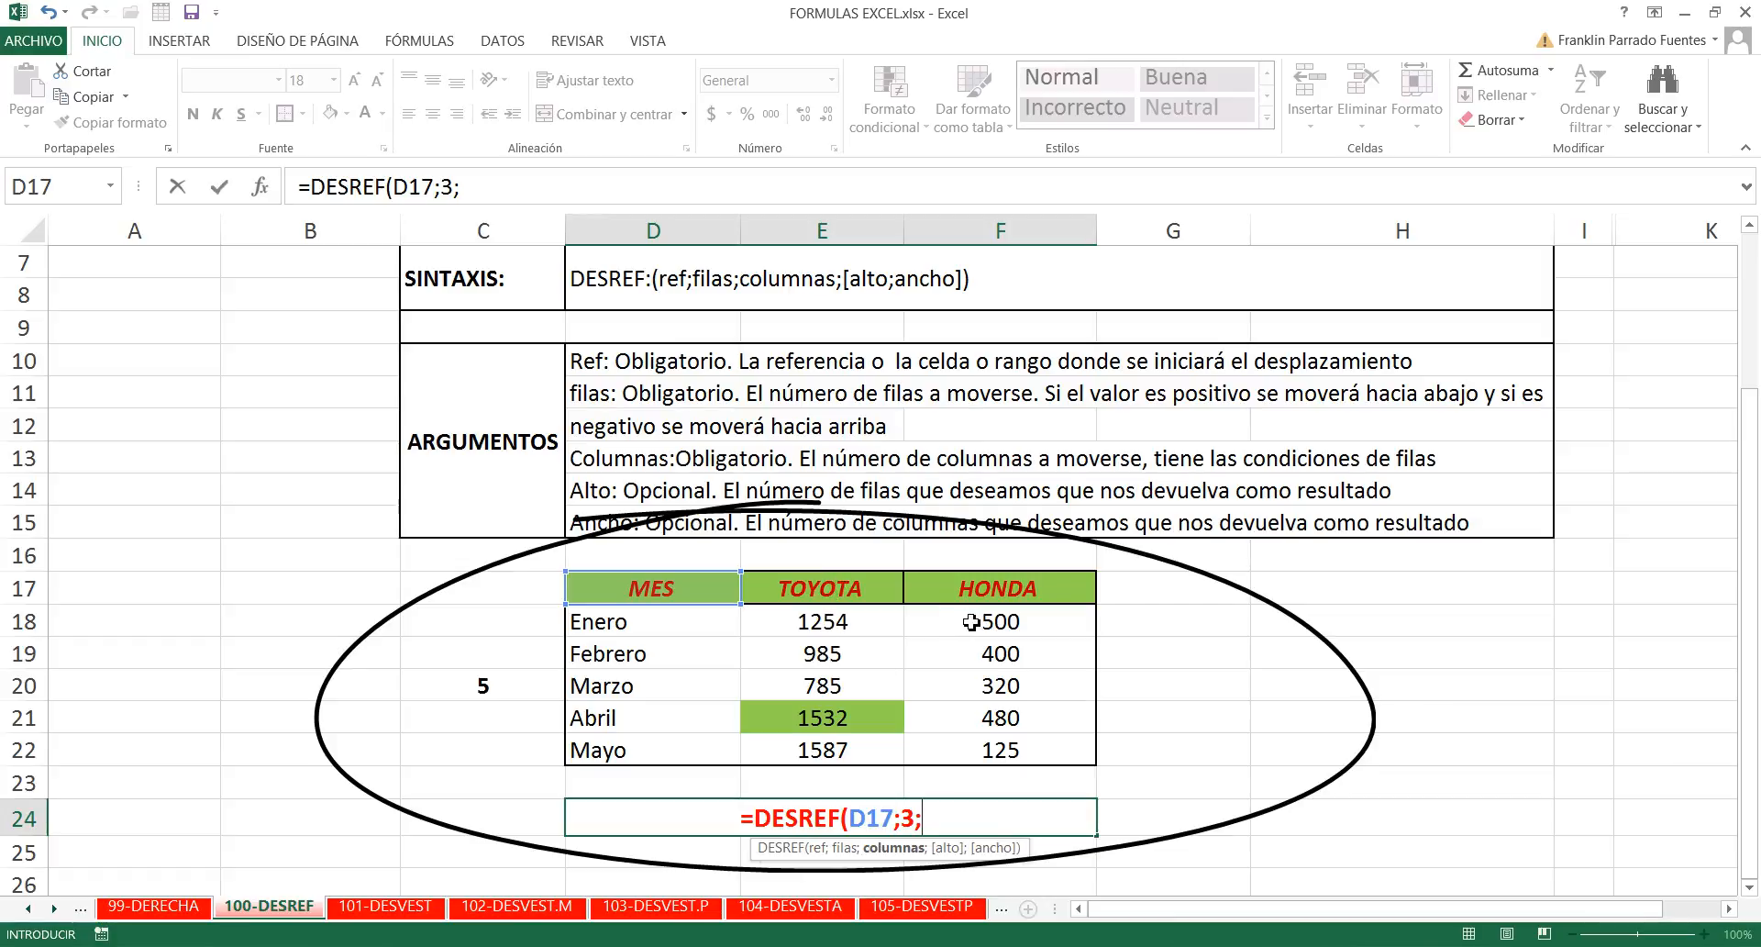
pyautogui.write('-1')
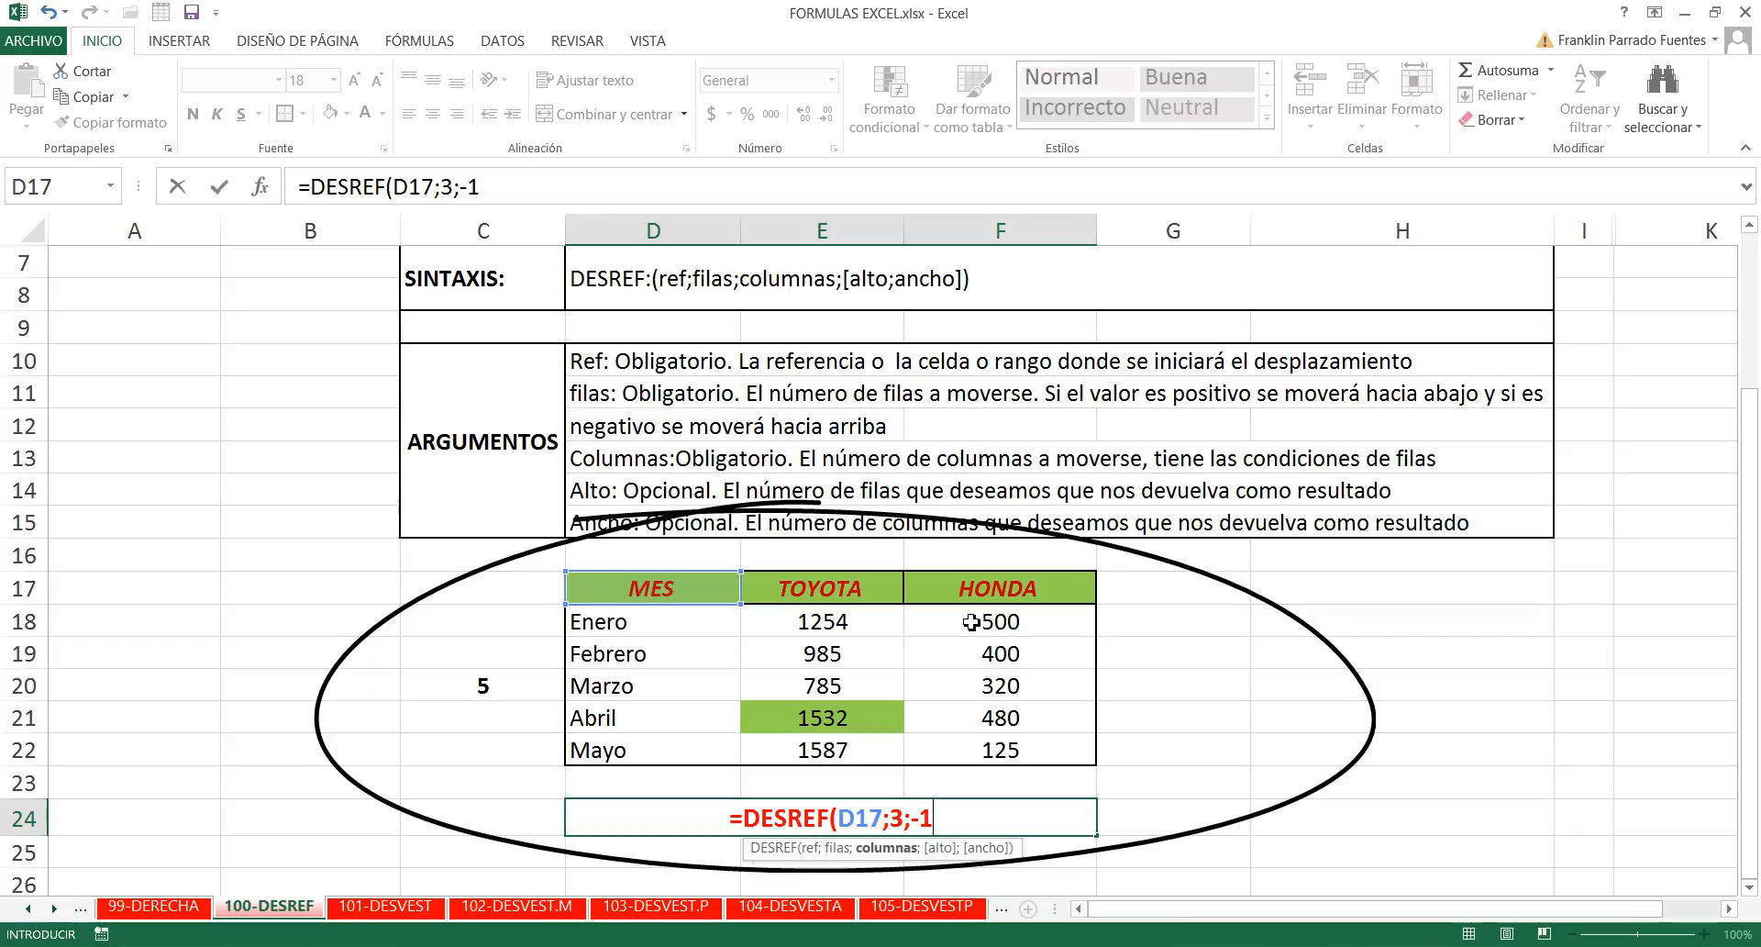
pyautogui.write(';')
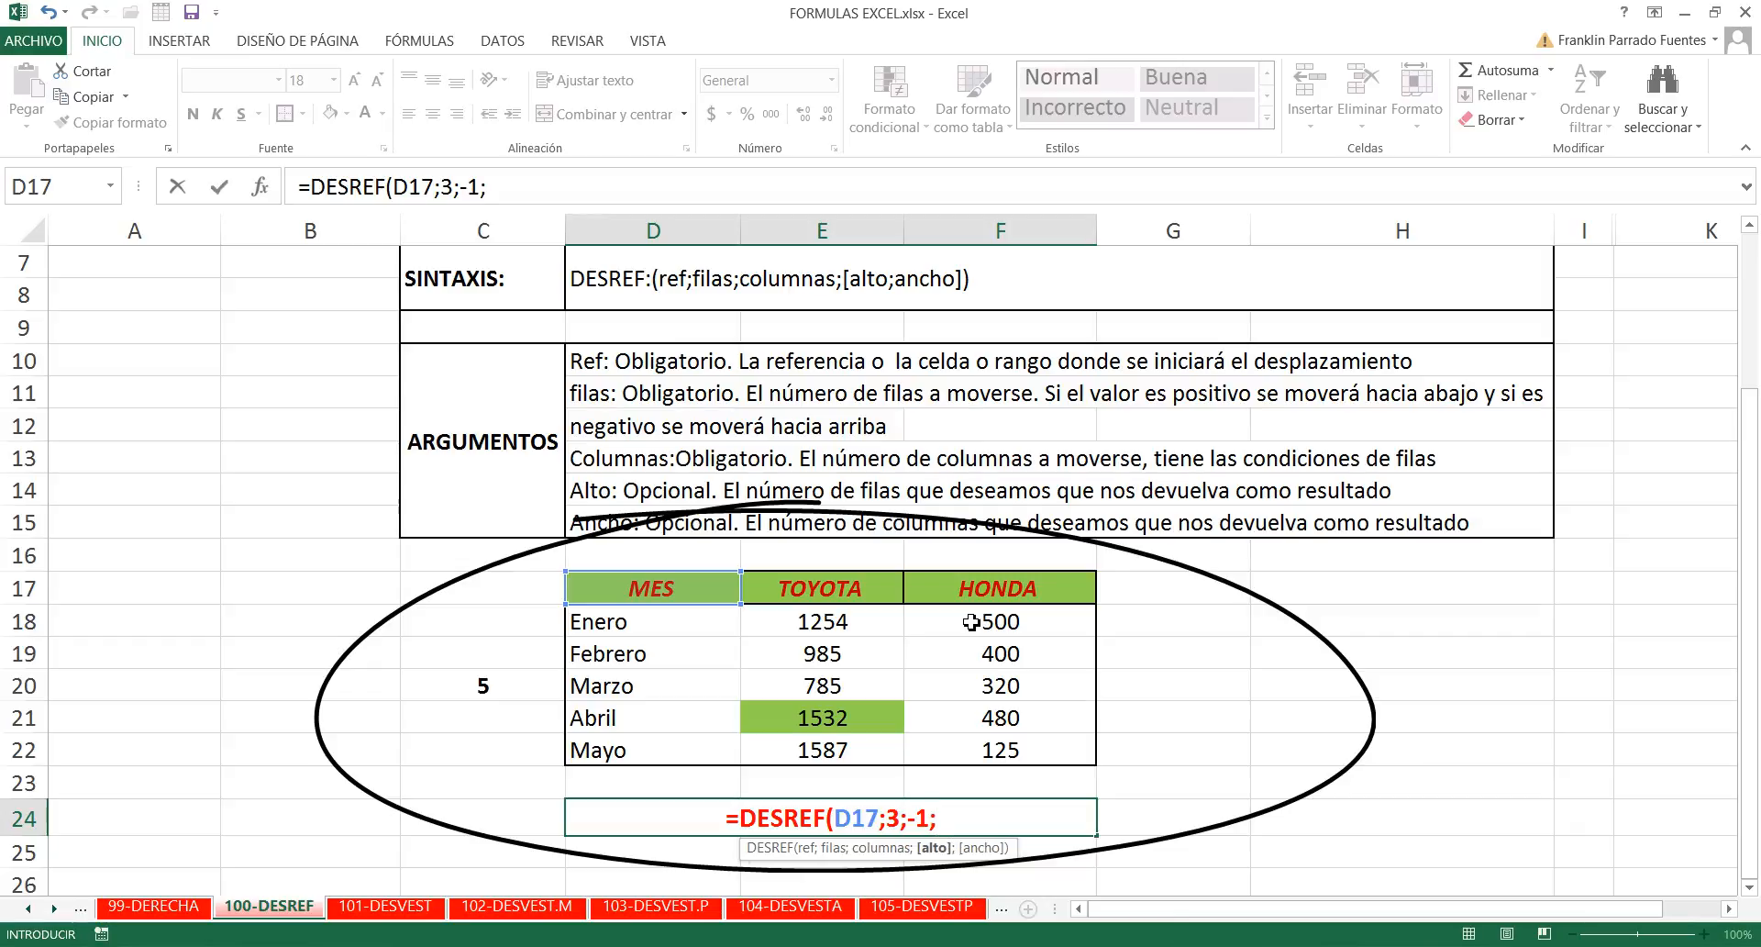
pyautogui.press('BackSpace')
pyautogui.write(')')
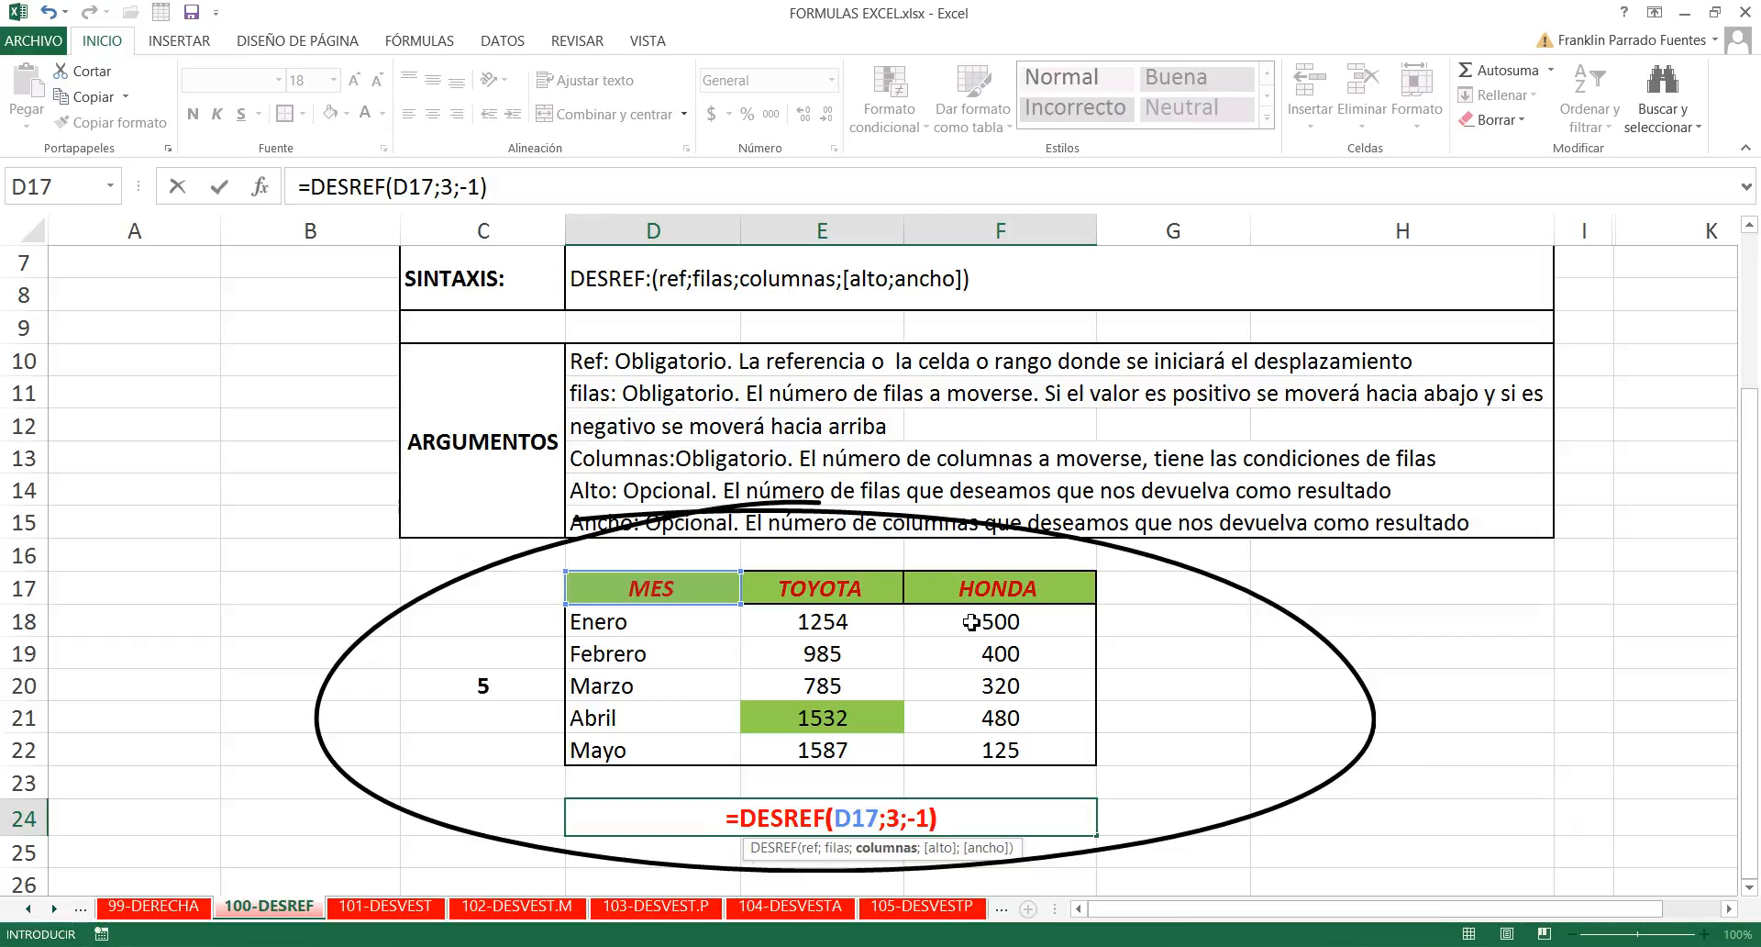
pyautogui.press('Return')
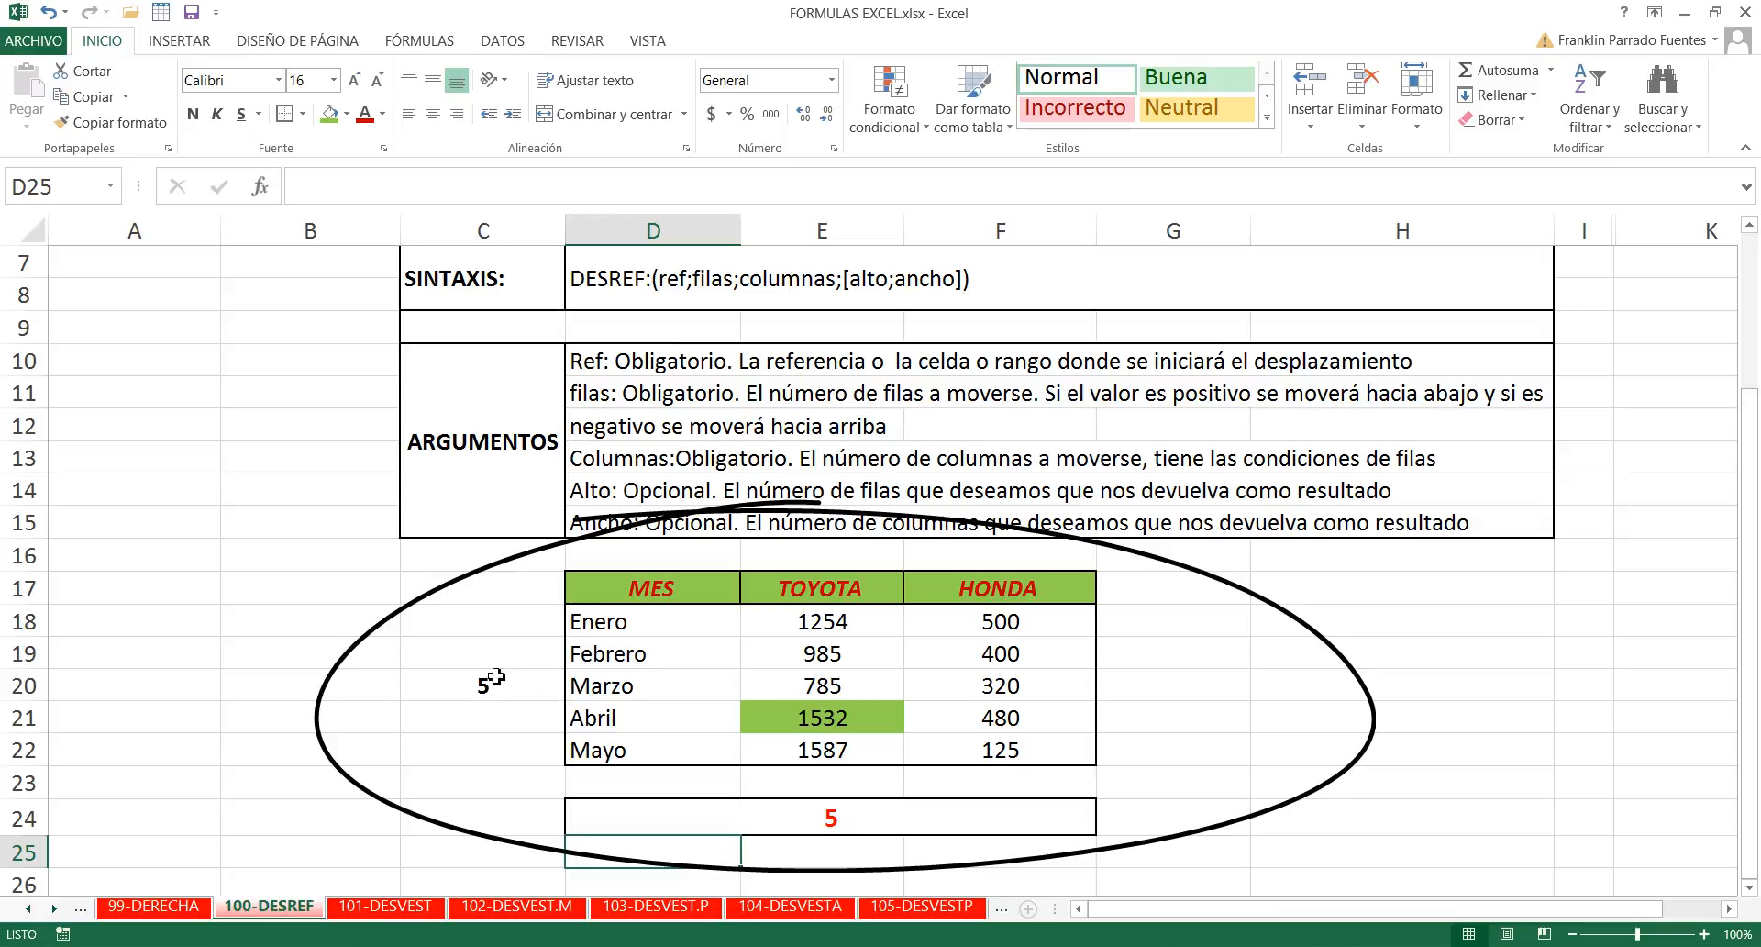
pyautogui.scroll(2, 495, 745)
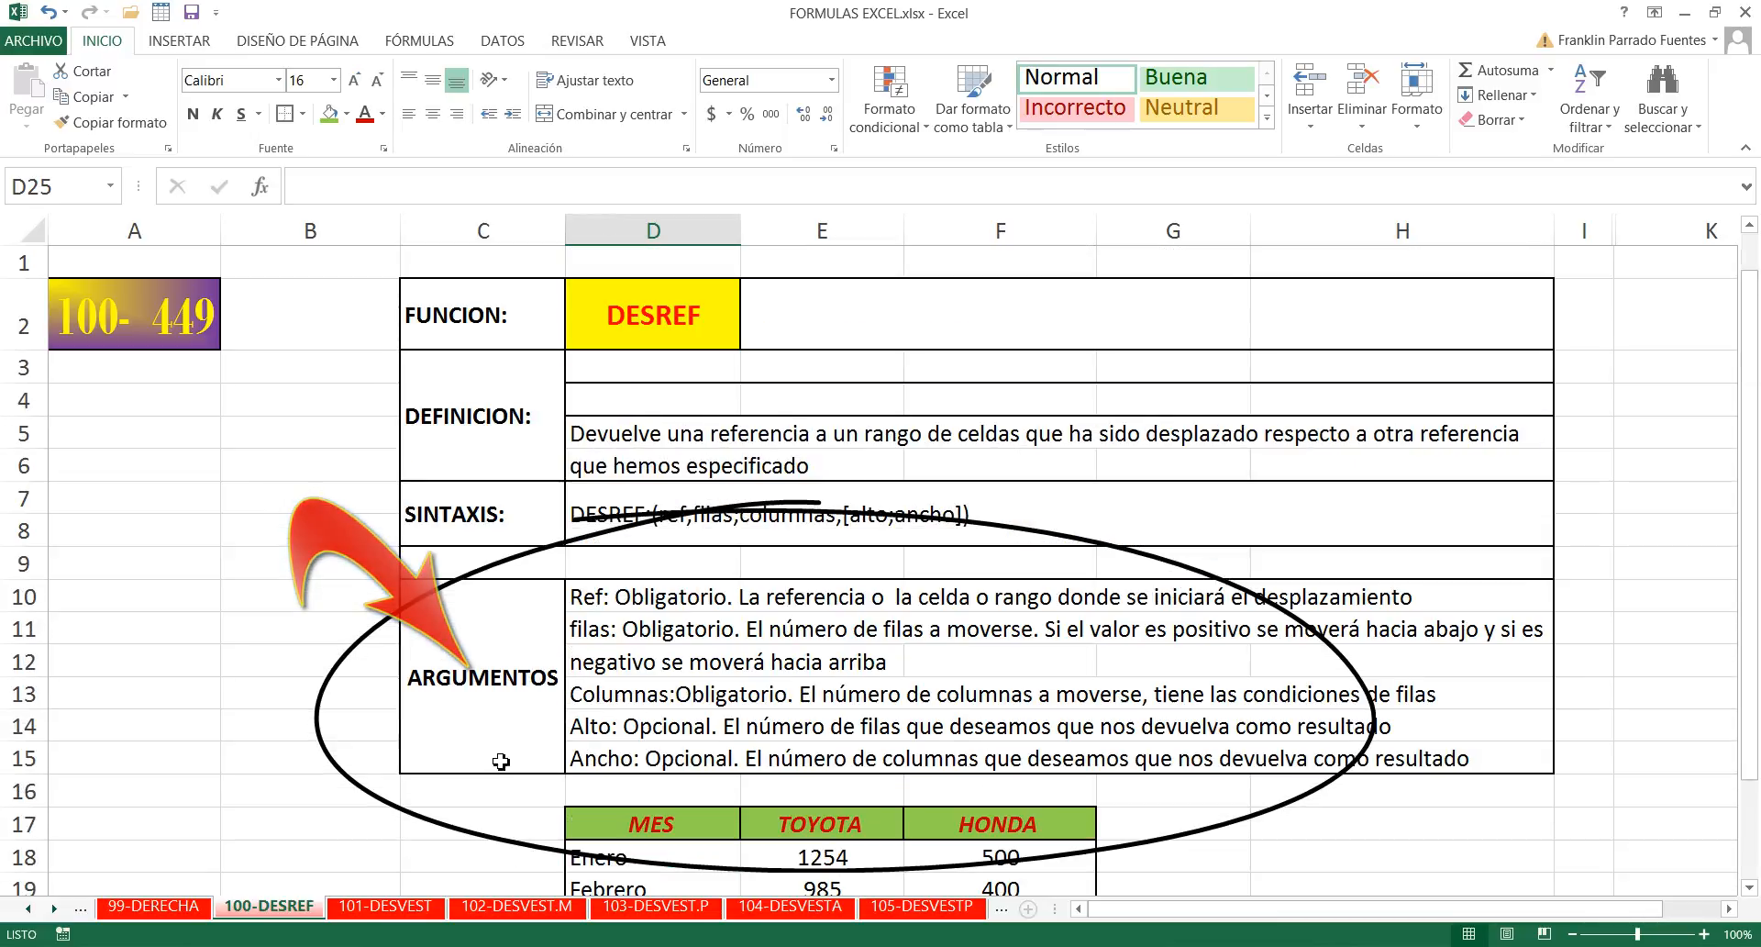